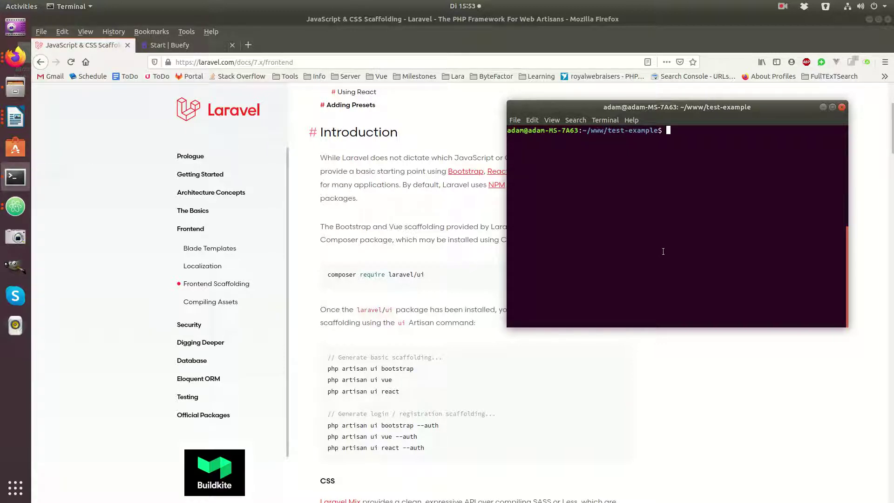
text(laravel new)
text( buefy)
Step: Create the buefy Laravel project, enter its folder and start installing laravel/ui
key(Return)
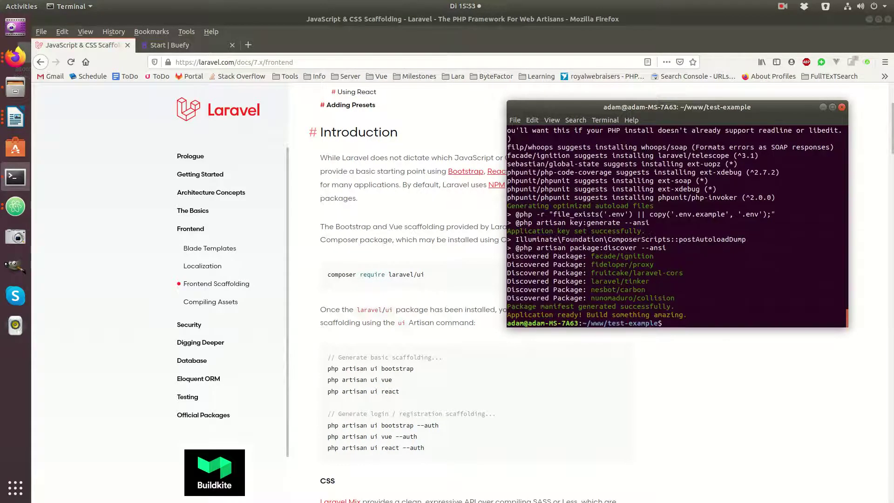
text(cd buefy/)
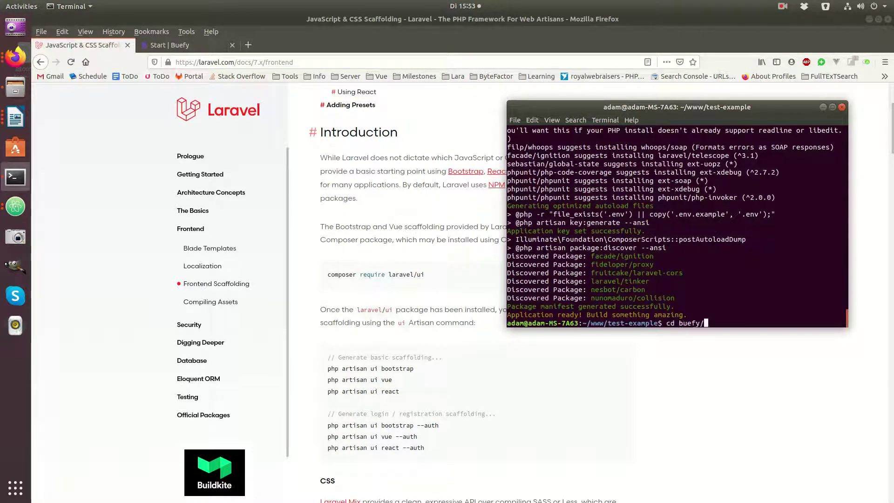
key(Return)
text(composer re)
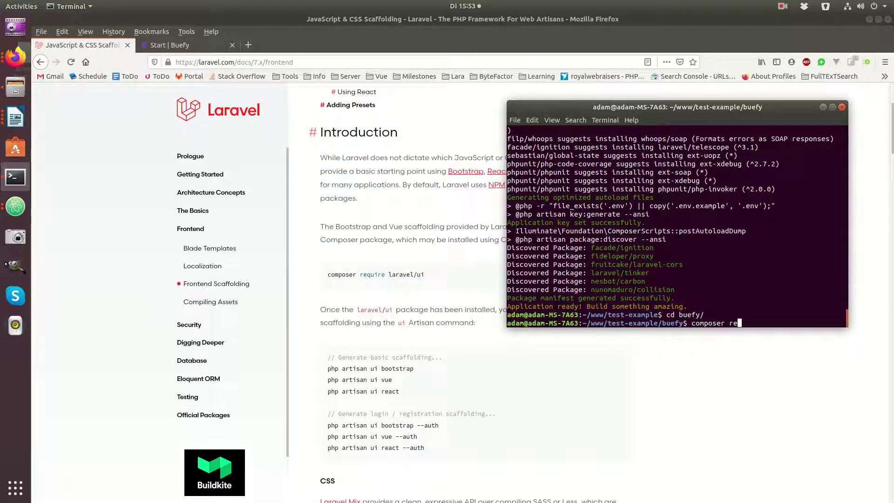
text(quire laravel/ui)
key(Return)
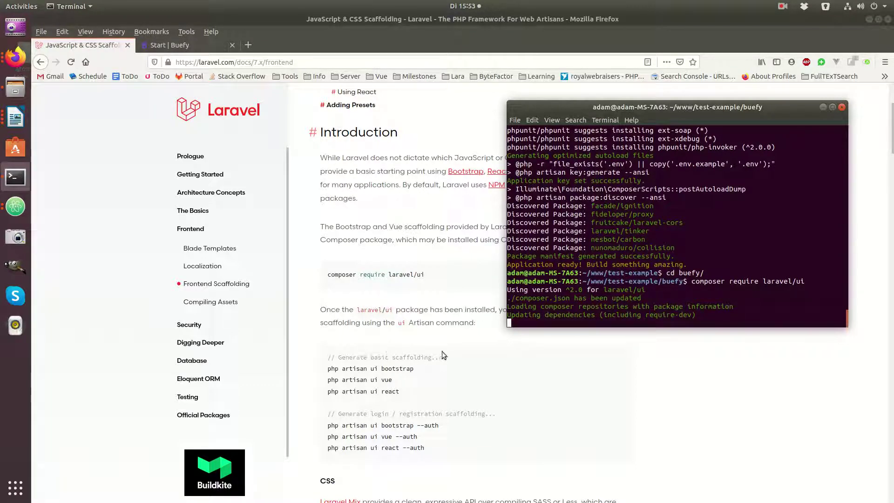
drag(437, 357, 390, 357)
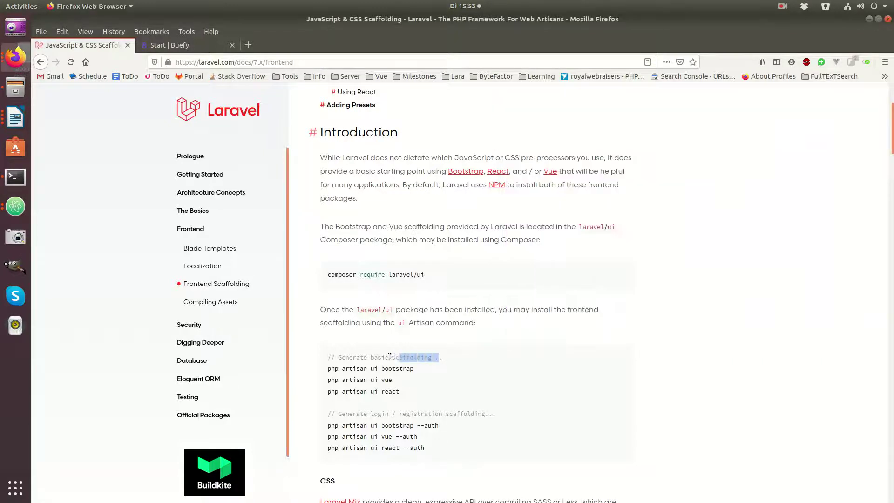
click(19, 181)
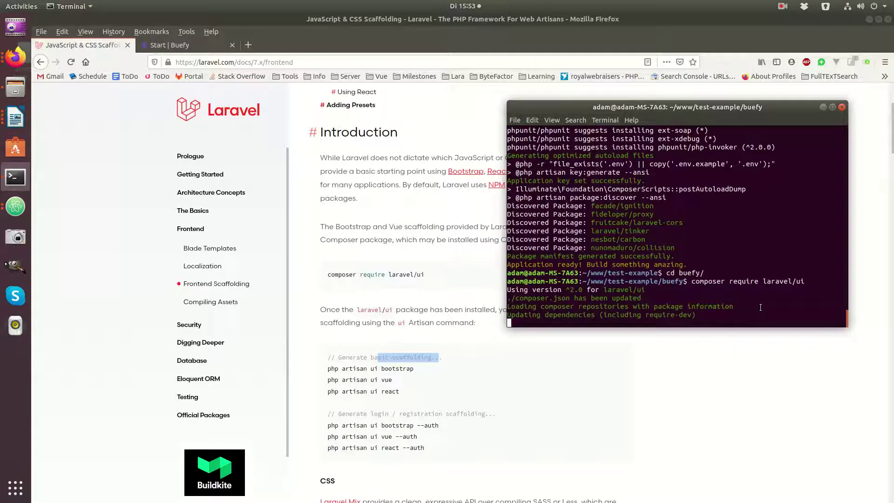
Step: In a new tab, initialize a Git repository and commit all files as "Init"
key(ctrl+shift+t)
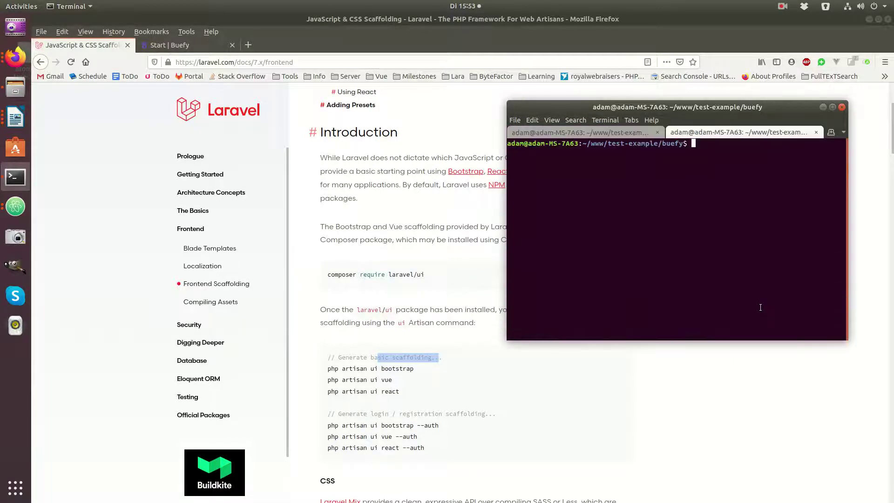
text(git initi)
key(Return)
text(git init)
key(Return)
text(git )
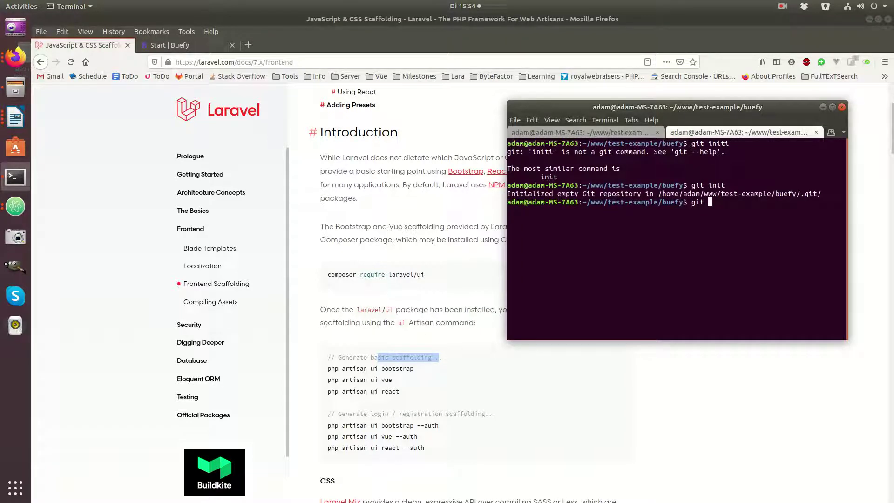
text(add .)
key(Return)
text(git commit -m "Init")
key(Return)
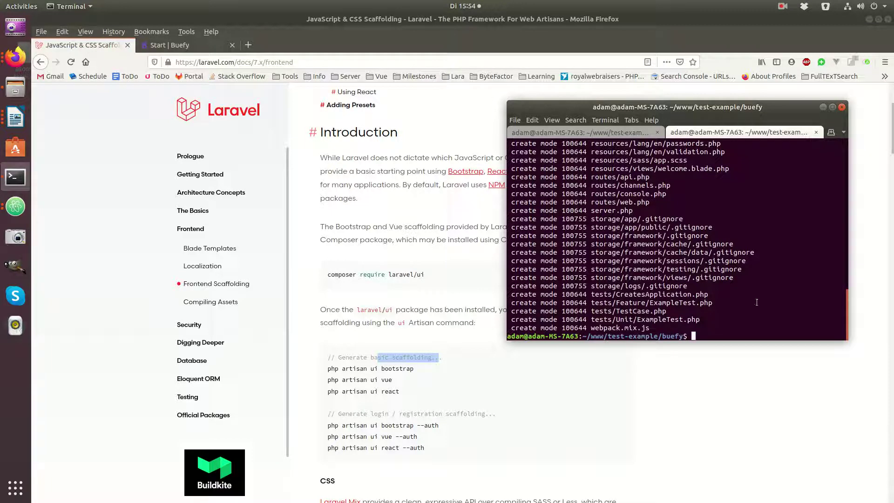
Step: Check composer.lock in the editor, then commit the lock file update
key(alt+Tab)
click(176, 383)
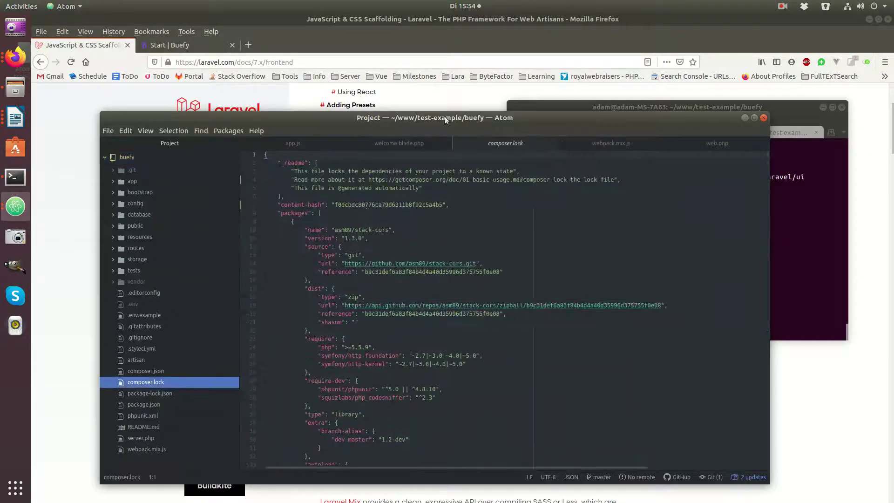
drag(448, 118, 42, 126)
click(694, 295)
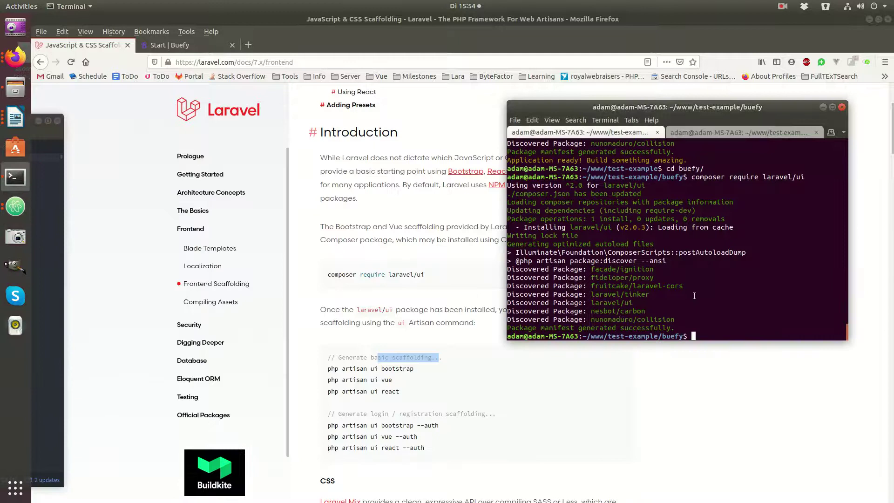
text(git add .)
key(Return)
text(git commit -m "Upd)
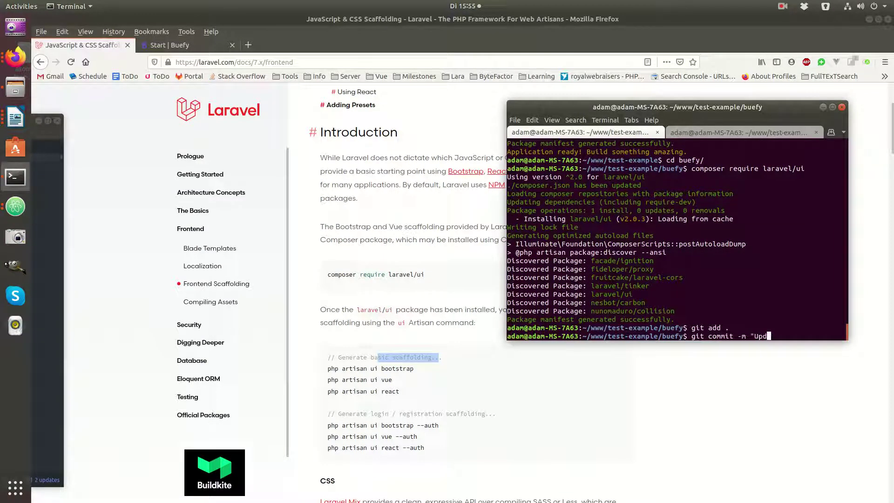
text(ated composerloc)
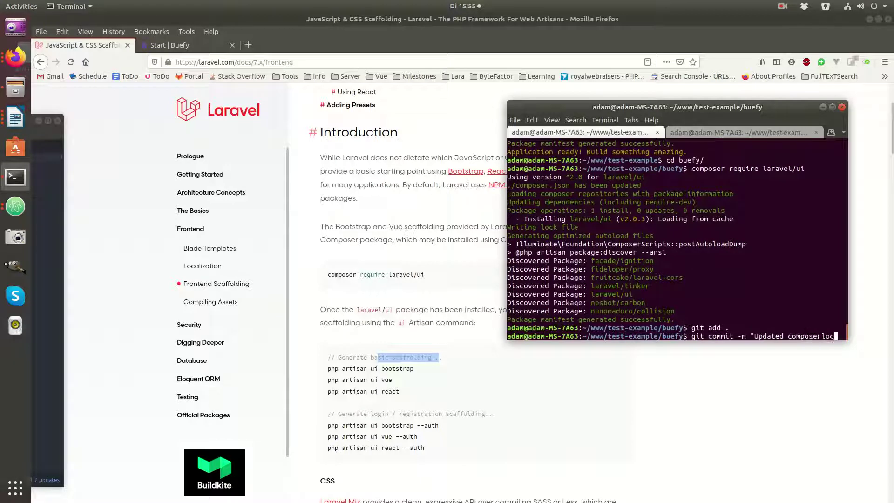
text(k")
key(Return)
text(gi)
Step: Clear the terminal output and hide the editor window
key(BackSpace)
key(BackSpace)
key(ctrl+l)
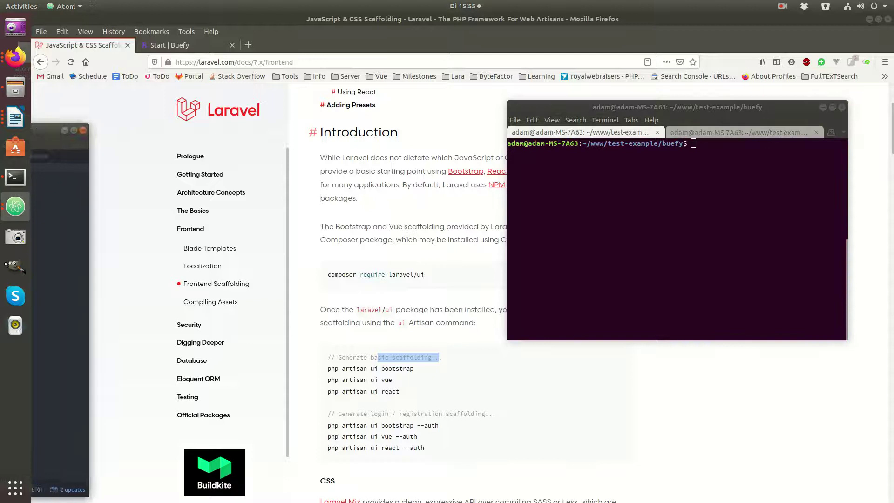
key(alt+Tab)
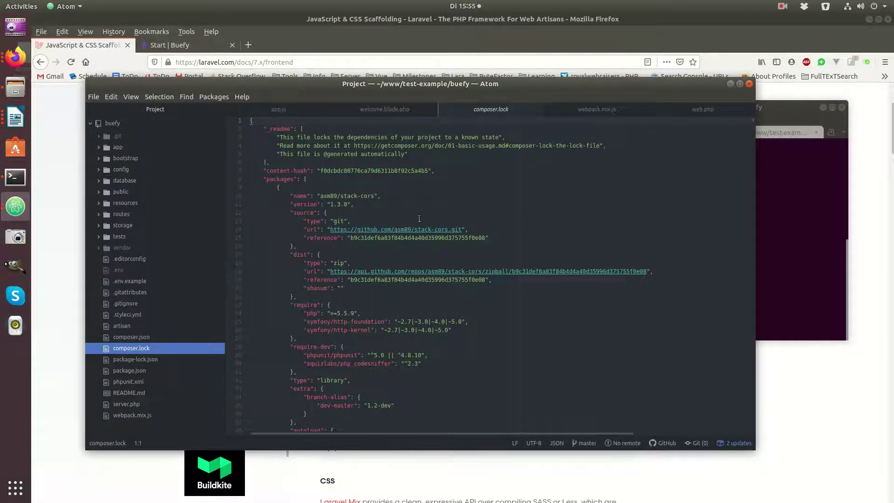
click(780, 231)
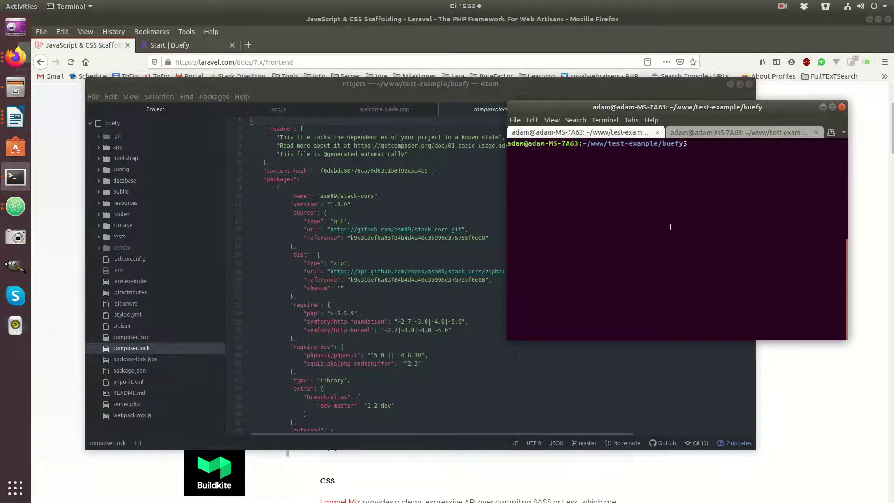
key(super+h)
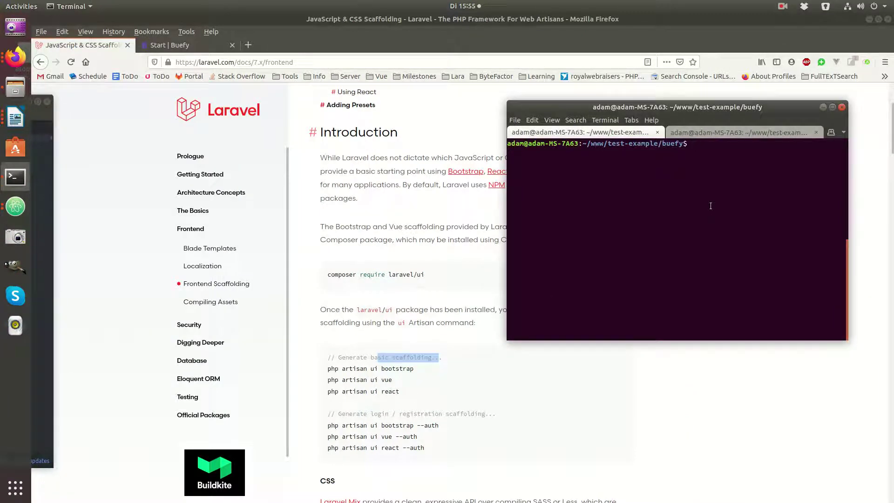
text(php artisan ui vue)
Step: Install Vue scaffolding with php artisan ui vue, then review package.json's dependencies in maximized Atom
key(Return)
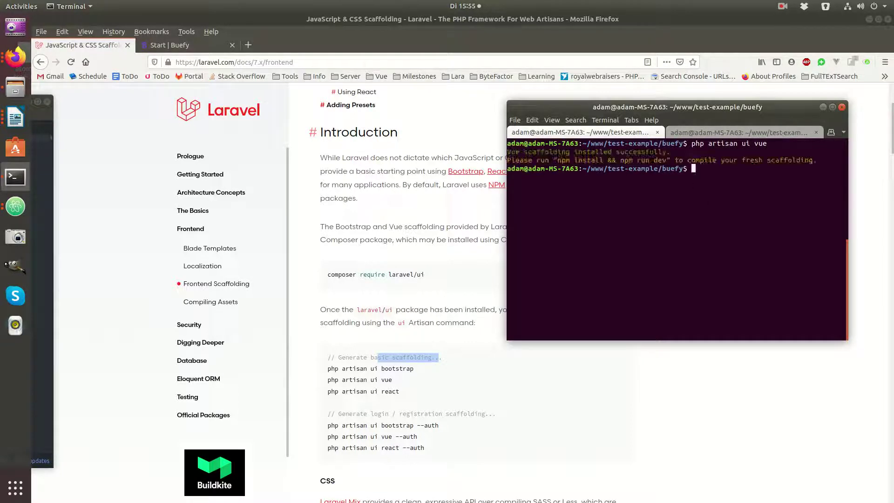
key(alt+Tab)
double_click(511, 108)
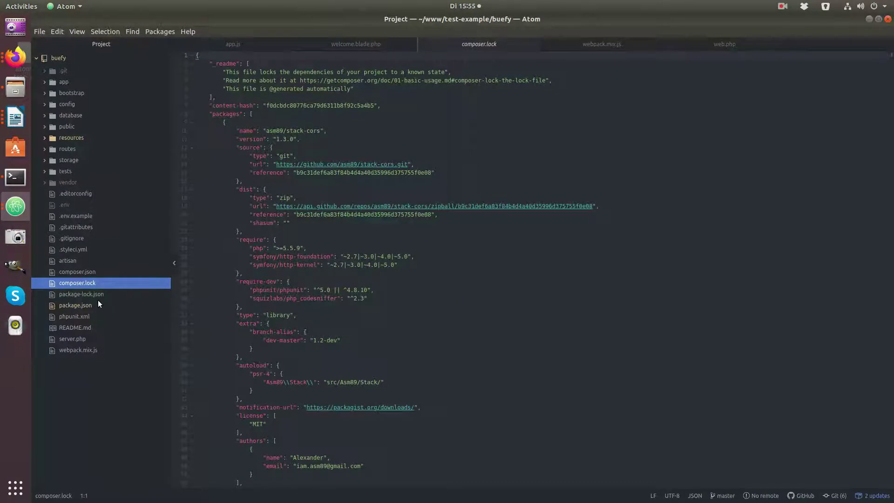
click(75, 304)
drag(296, 240, 170, 242)
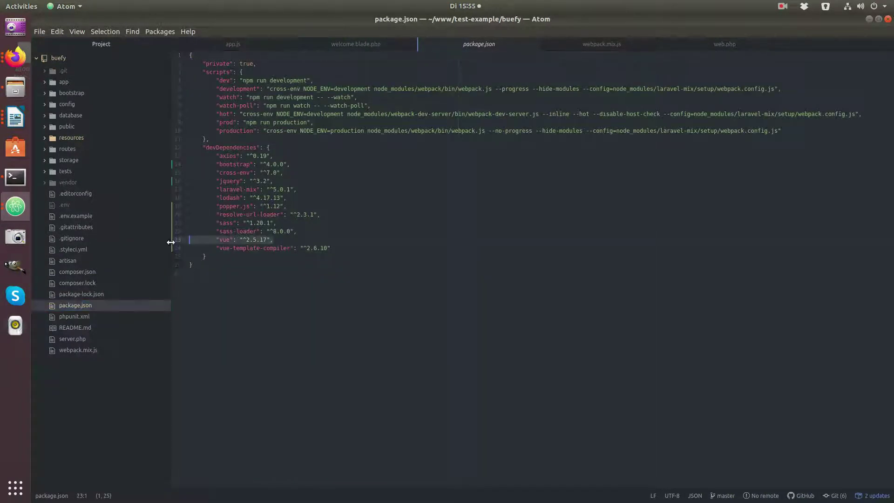
drag(330, 248, 194, 214)
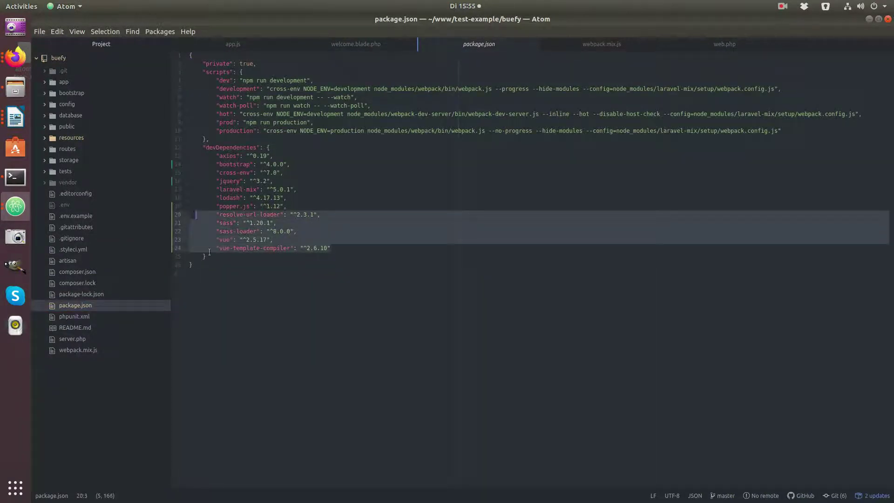
click(254, 224)
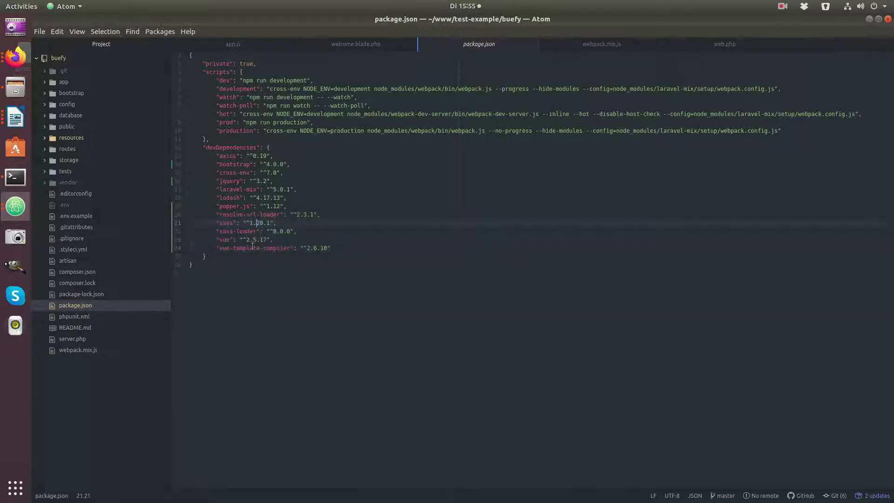
Step: Open app.scss, bootstrap.js, app.js and ExampleComponent.vue from resources
click(77, 139)
click(80, 171)
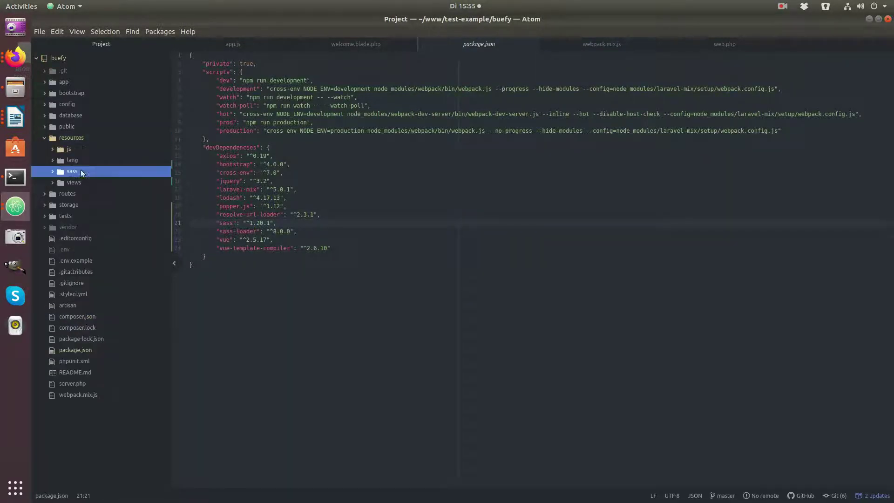
click(93, 193)
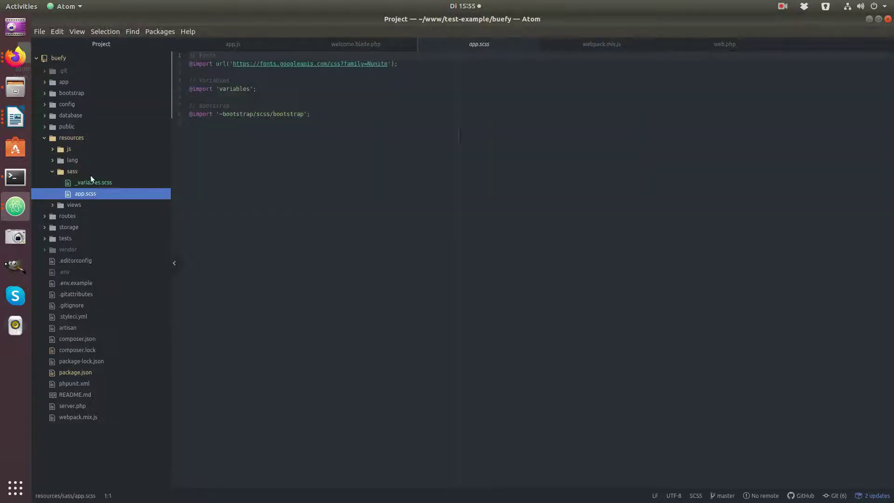
click(90, 172)
click(81, 150)
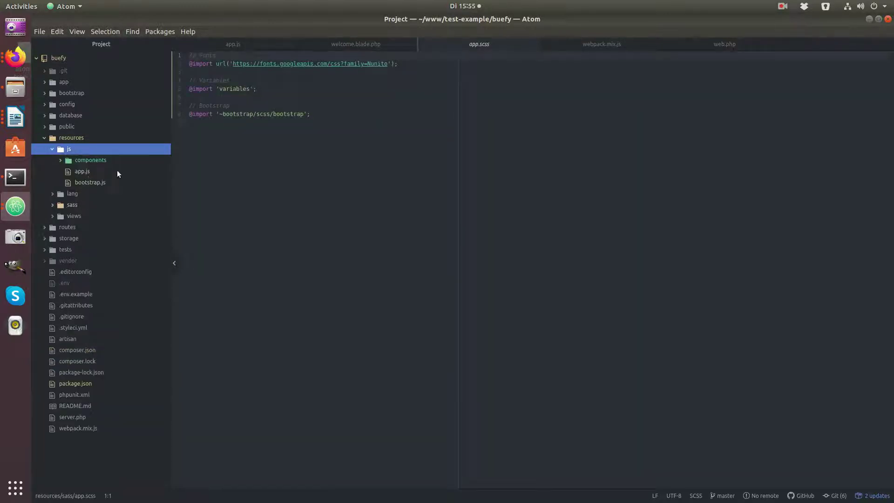
click(91, 182)
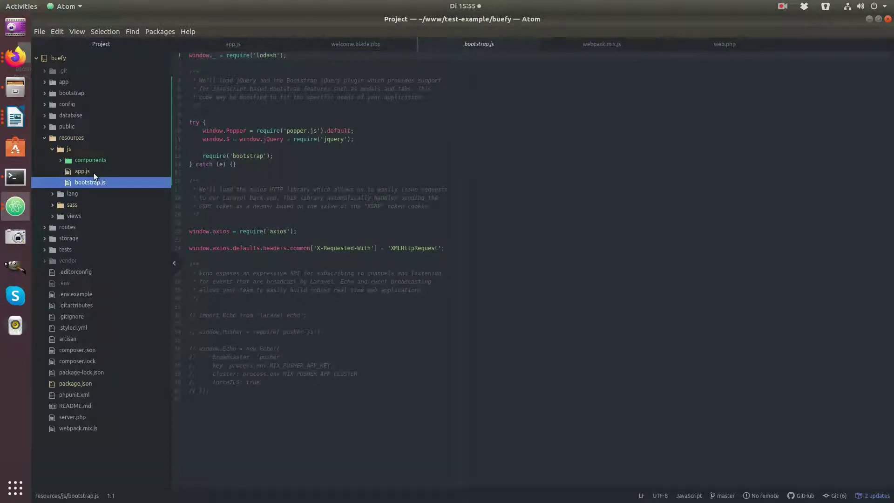
click(93, 174)
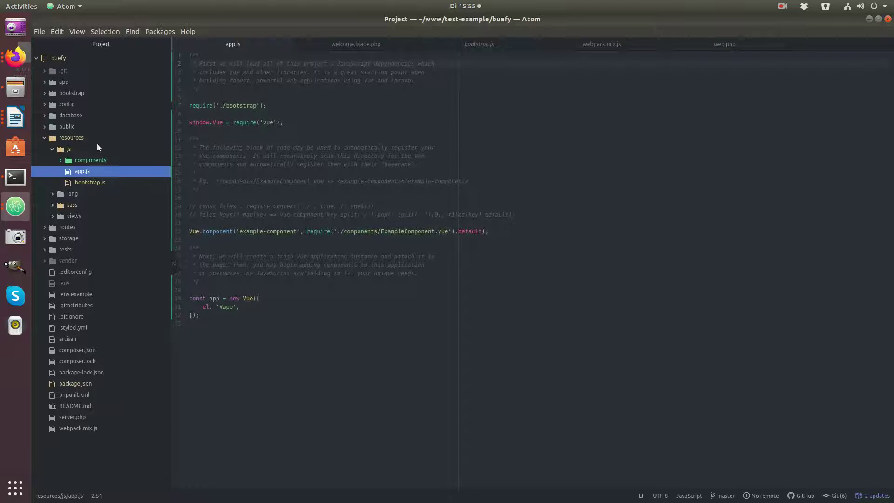
click(87, 160)
click(91, 161)
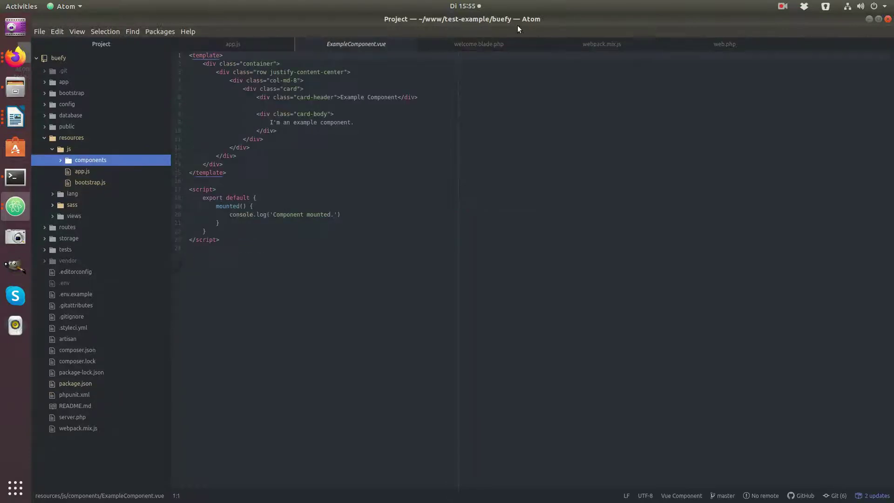
Step: Run npm install and confirm node_modules appears in the project
key(alt+Tab)
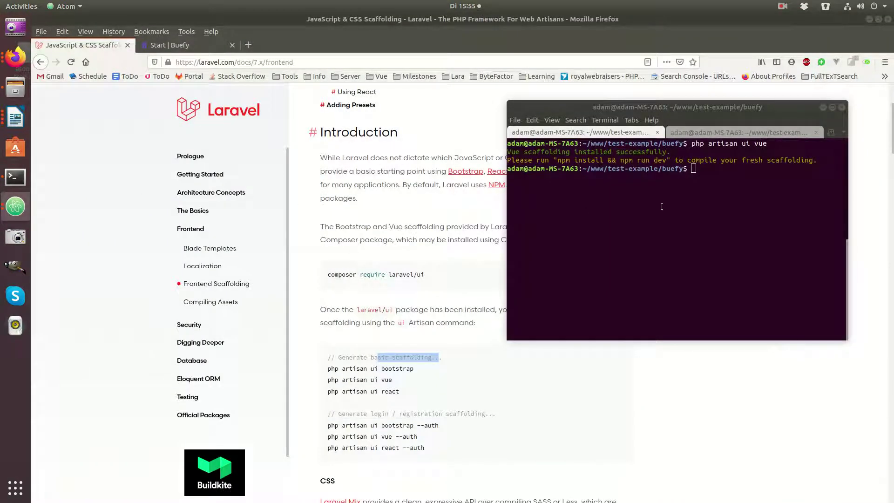
click(662, 206)
text(npm install)
key(Return)
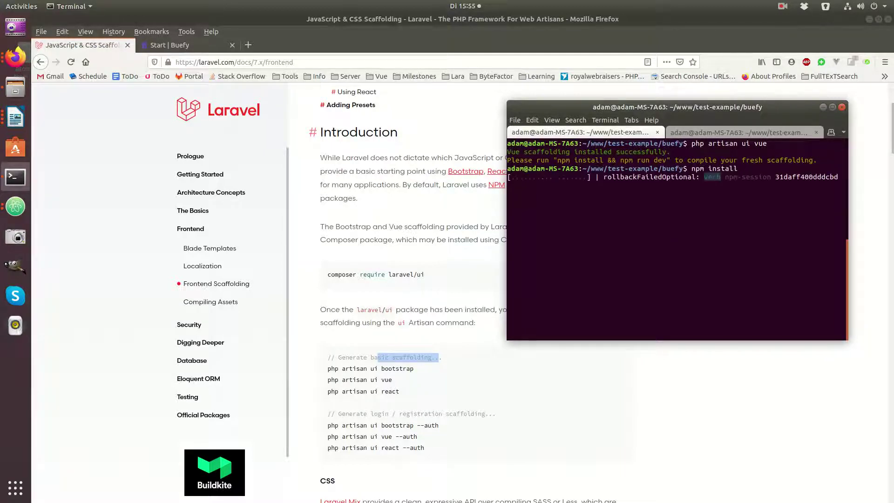
click(15, 266)
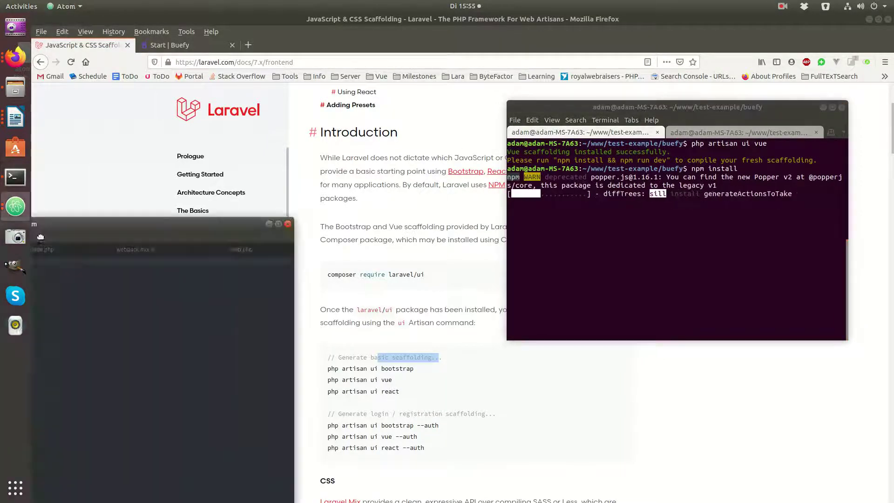
click(134, 245)
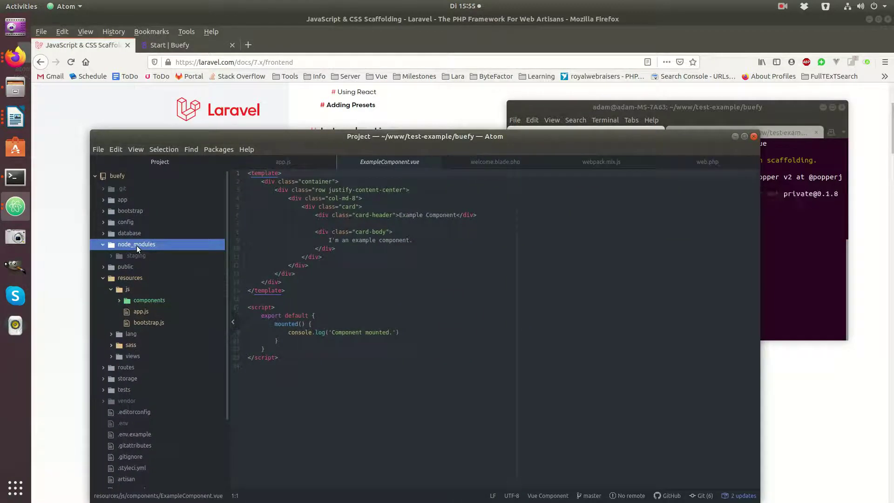
key(super+h)
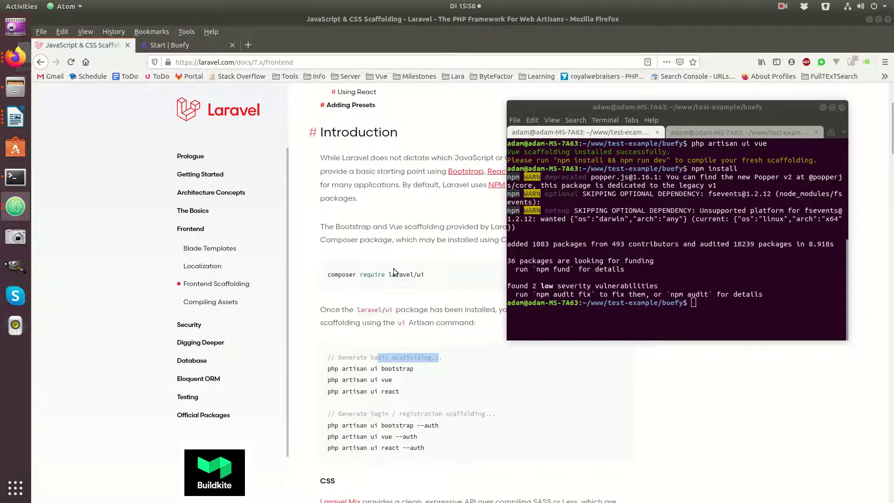
Step: Run npm run dev and expand the public output folder in Atom
click(692, 312)
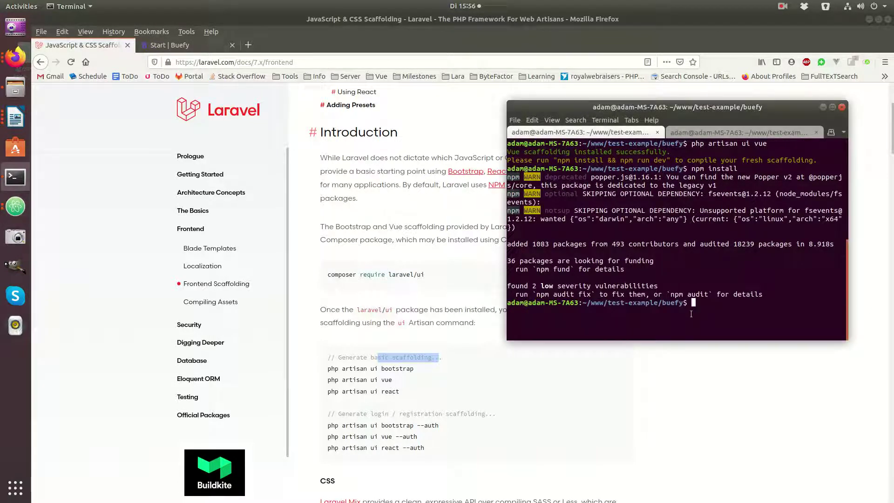
text(npm run dev)
key(Return)
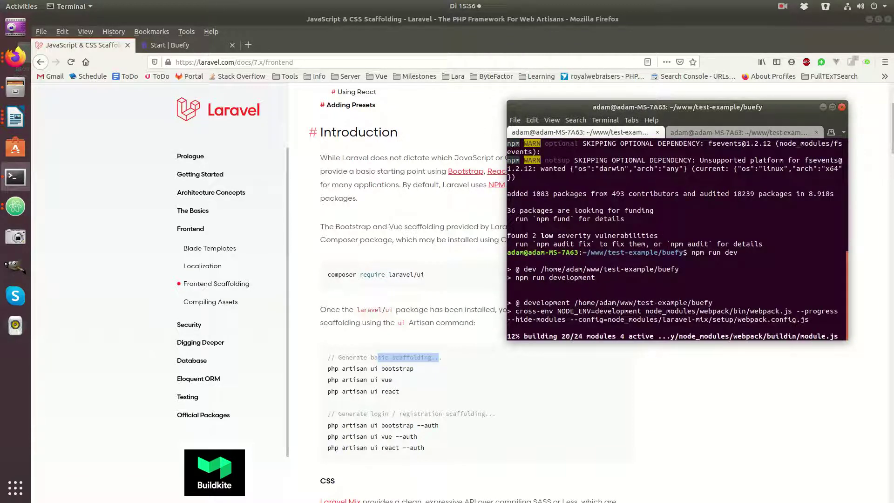
key(alt+Tab)
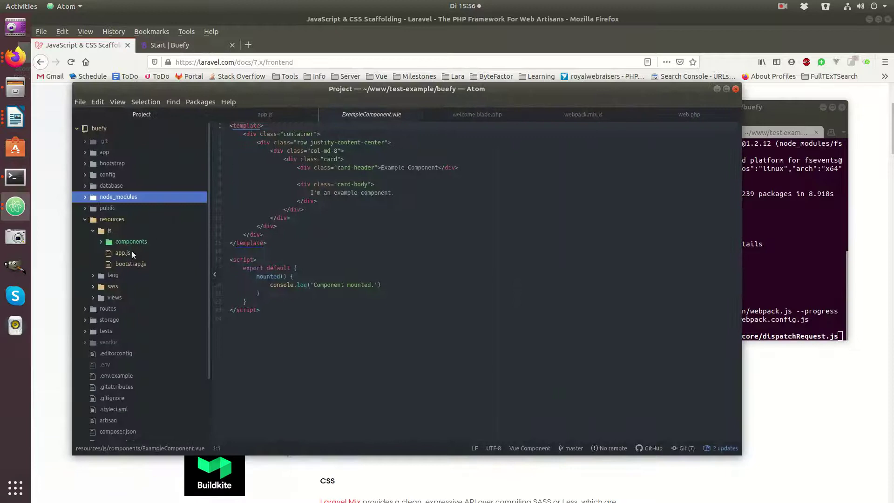
click(113, 206)
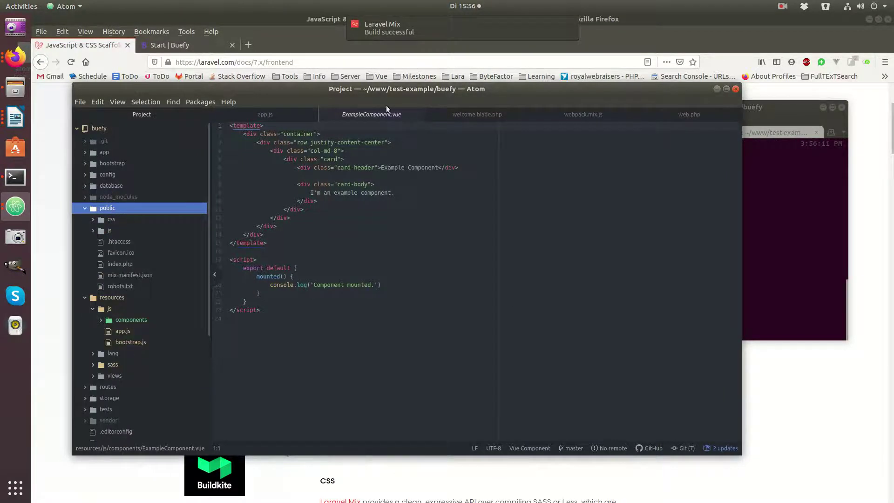
drag(422, 88, 49, 176)
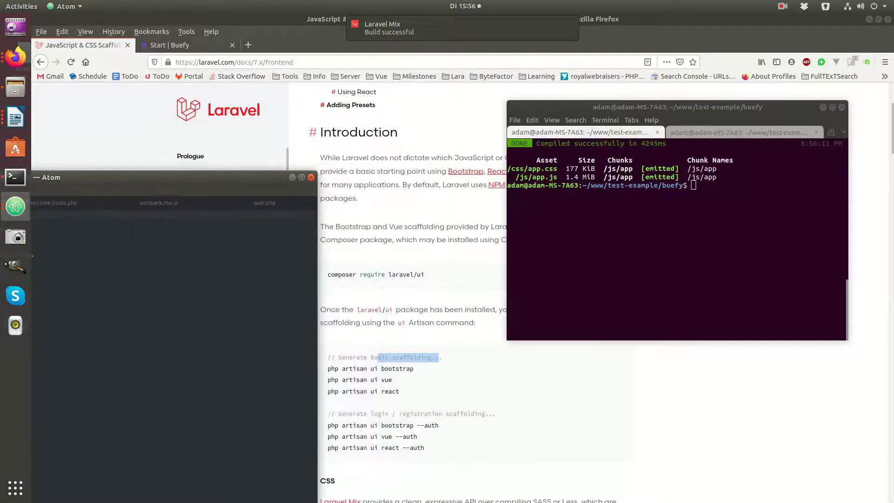
Step: Open compiled public/js/app.js and public/css/app.css, retype npm run dev, and widen Atom
drag(139, 177, 483, 82)
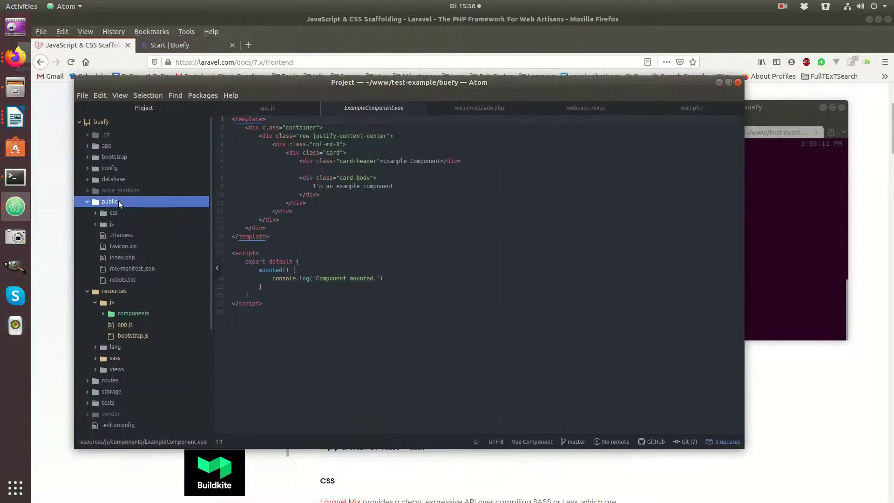
key(Down)
key(Down)
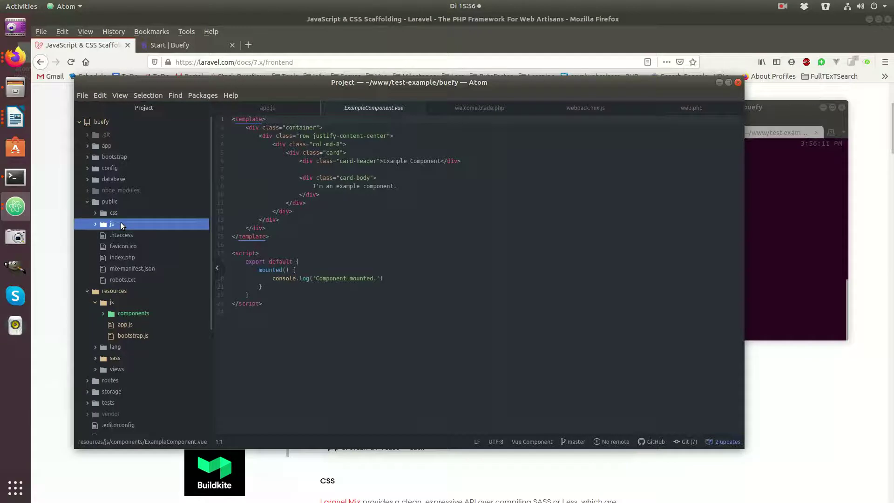
click(121, 225)
click(127, 211)
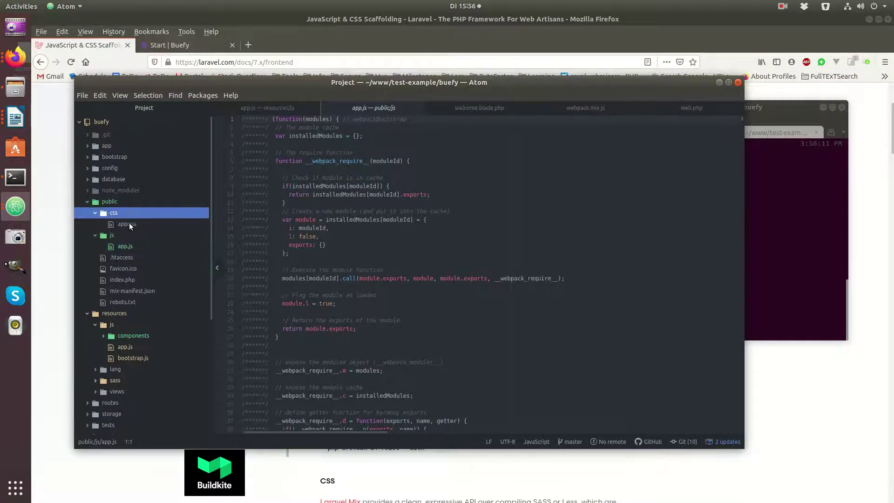
scroll(516, 261, down, 15)
scroll(515, 261, down, 15)
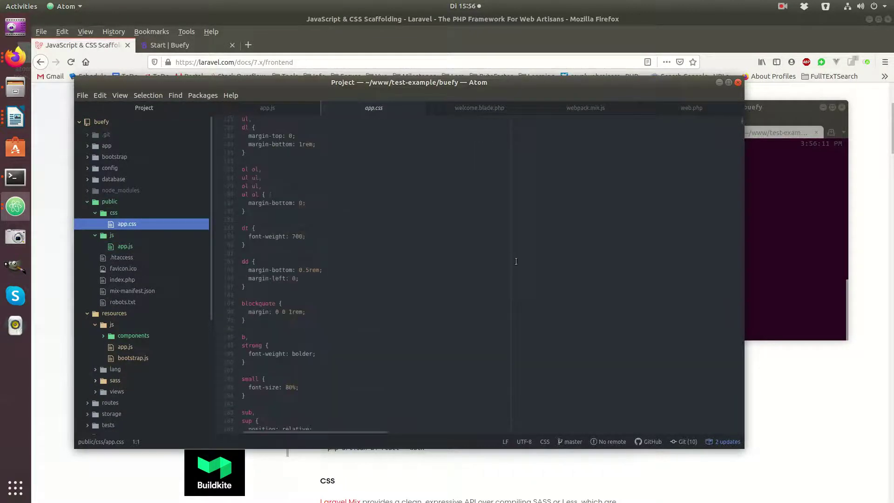
scroll(515, 261, up, 1)
click(133, 216)
click(128, 226)
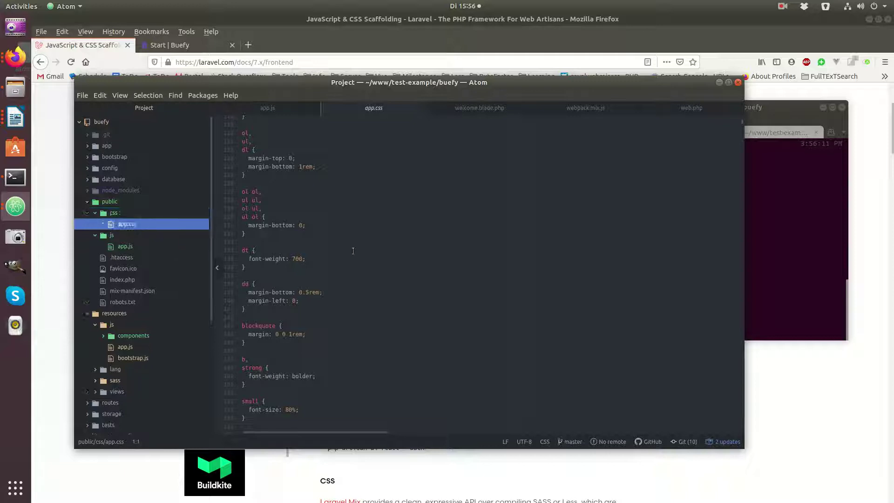
scroll(419, 260, up, 5)
scroll(419, 260, up, 5)
scroll(419, 260, up, 5)
scroll(419, 260, up, 5)
scroll(419, 260, up, 5)
drag(642, 82, 70, 209)
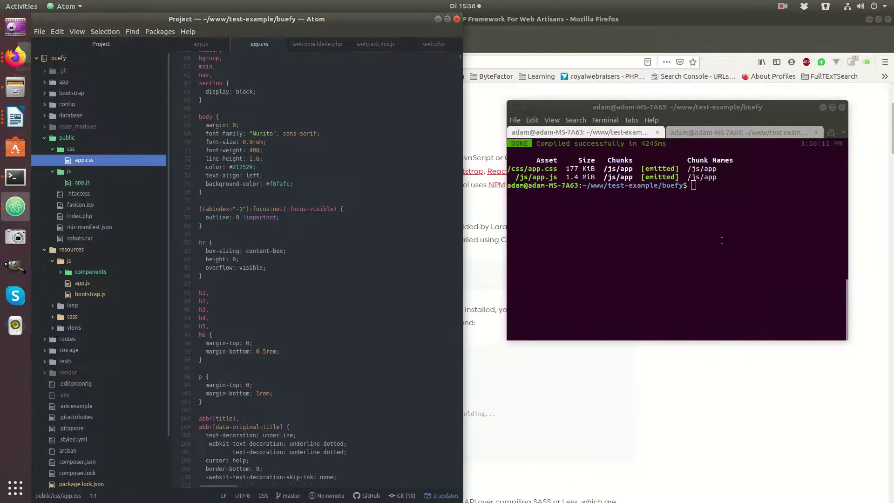
click(726, 248)
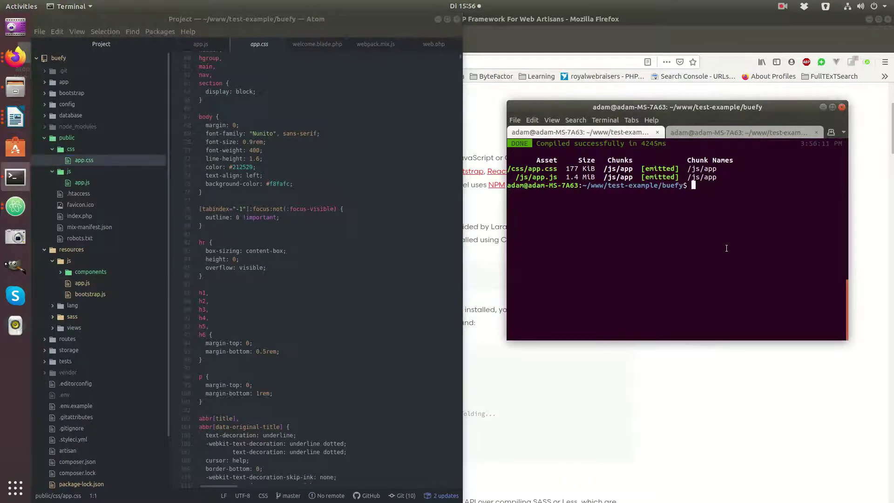
text(npm run dev)
drag(460, 181, 615, 185)
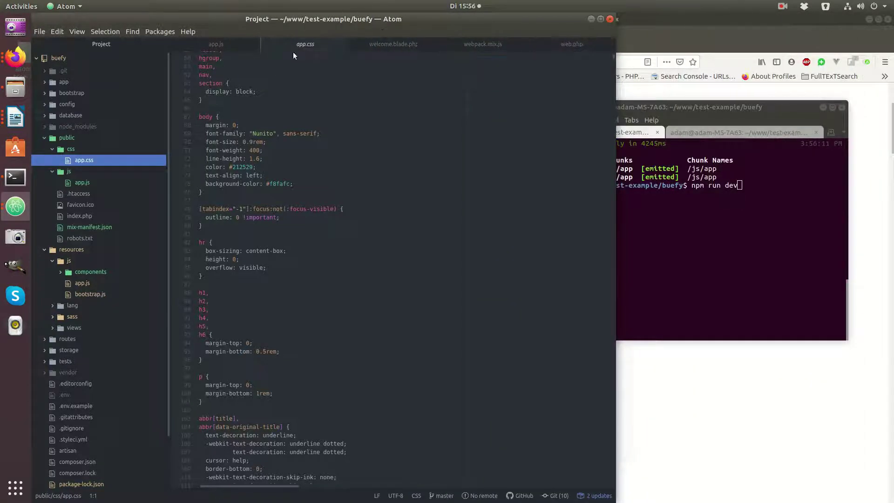
Step: Copy the Full bundle Vue and Buefy import snippet from Buefy's Start page
key(alt+Tab)
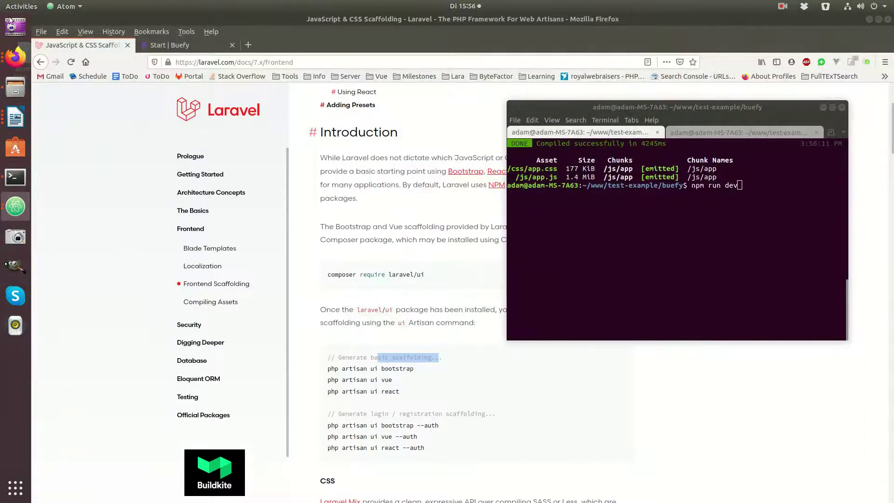
click(171, 45)
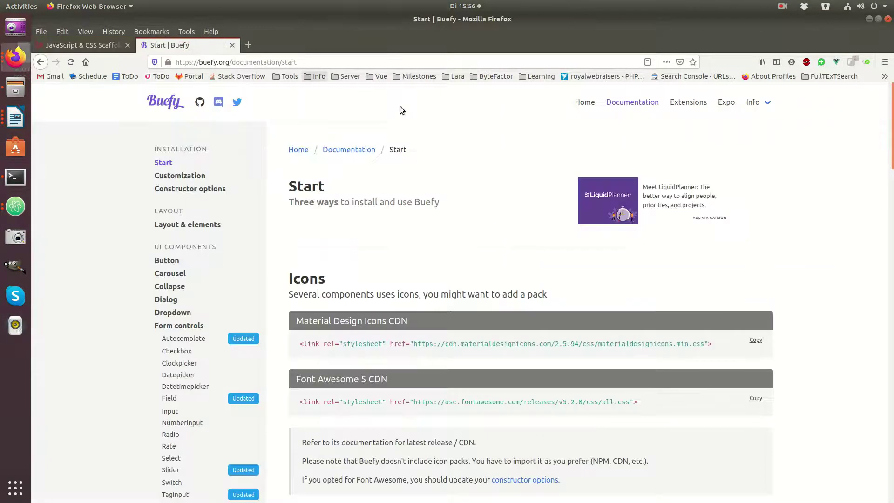
scroll(435, 164, down, 3)
scroll(482, 232, down, 5)
scroll(482, 234, down, 3)
scroll(482, 234, down, 2)
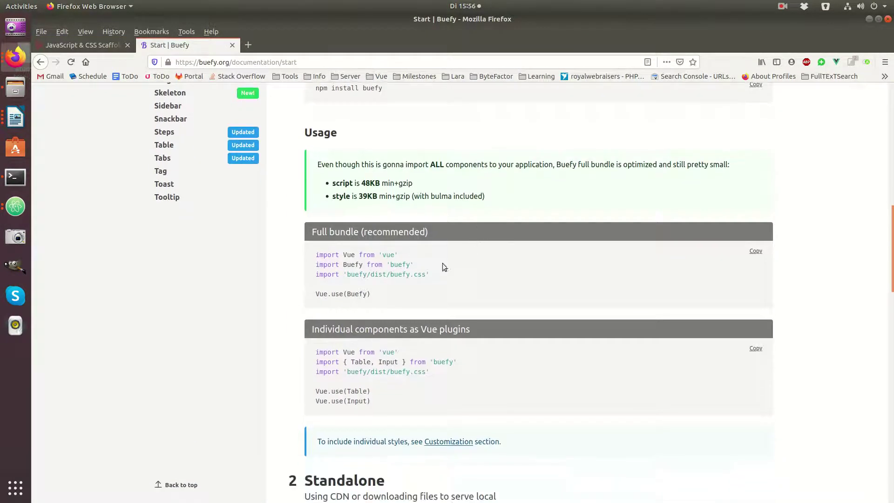
drag(371, 294, 314, 253)
key(ctrl+c)
key(alt+Tab)
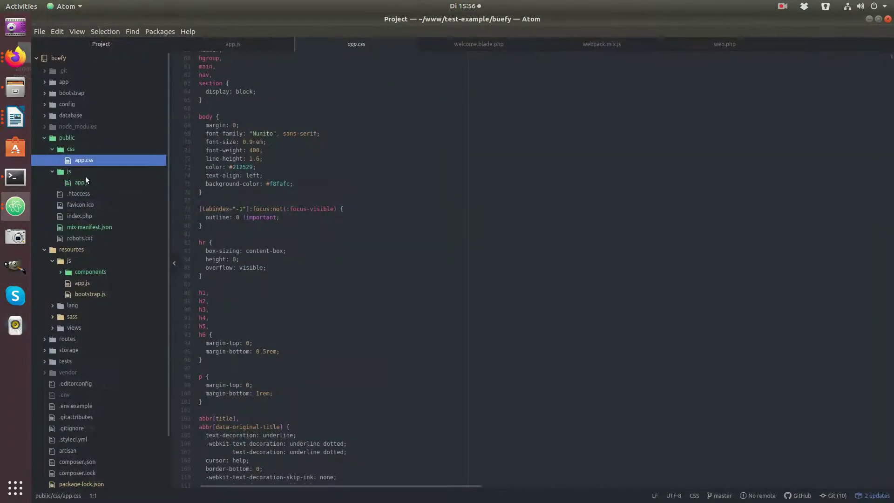
Step: Replace all of resources/js/app.js with the pasted Buefy snippet and save
click(84, 176)
click(87, 181)
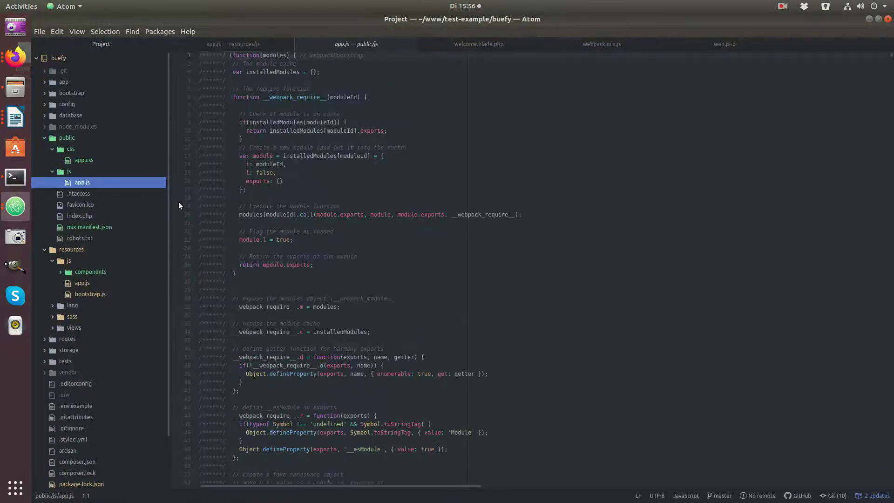
click(90, 283)
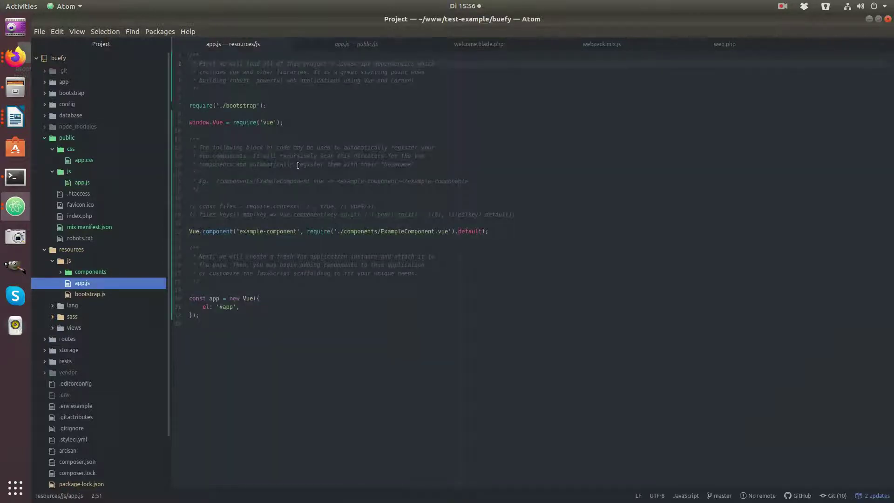
key(ctrl+a)
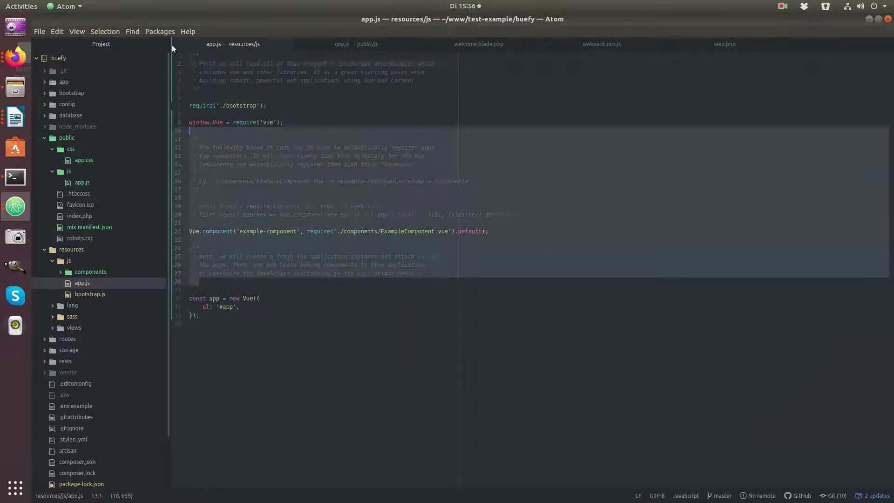
key(ctrl+v)
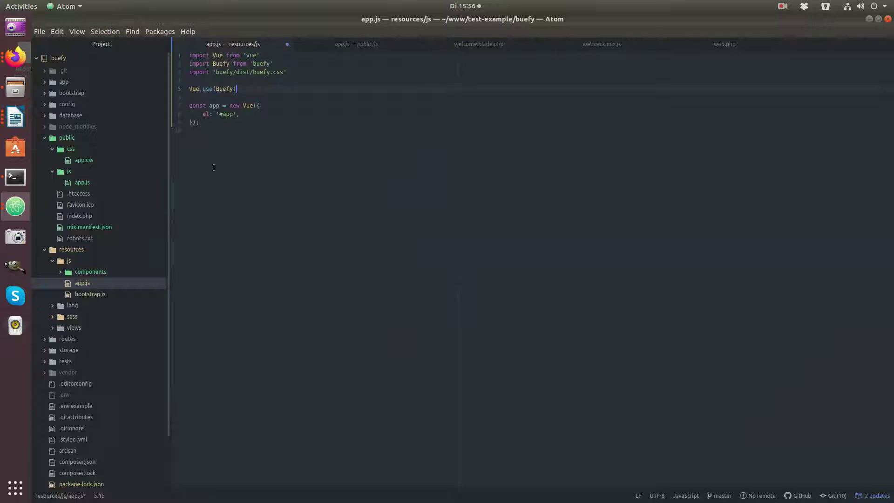
key(ctrl+s)
Step: Strip the fonts link, style block and default body markup from welcome.blade.php
click(73, 328)
click(99, 339)
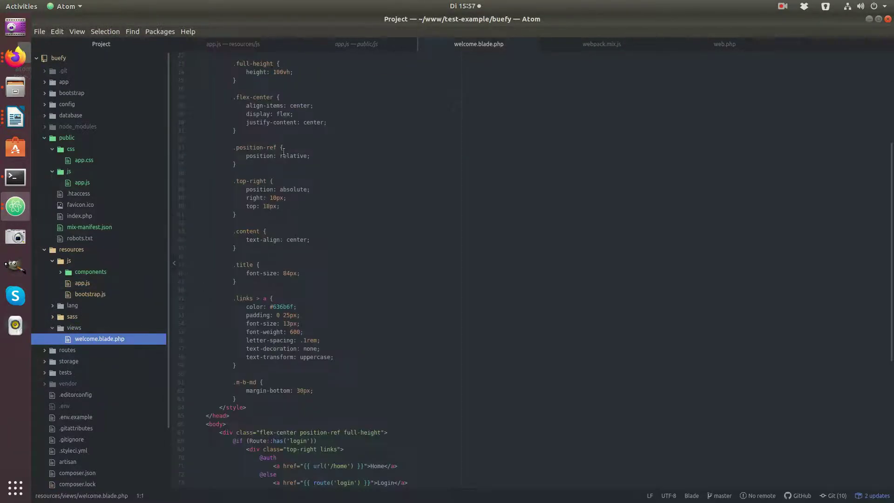
click(276, 395)
scroll(276, 350, up, 5)
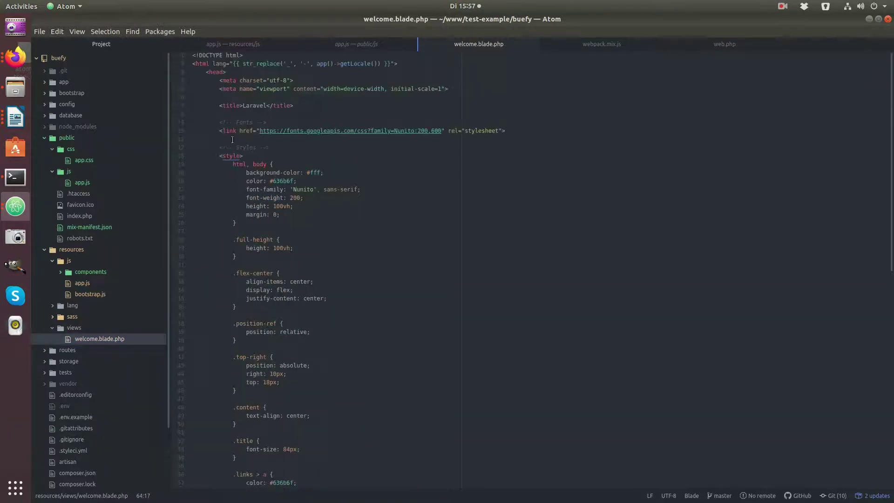
key(ctrl+shift+End)
key(Delete)
key(shift+Up)
key(shift+Up)
key(shift+Up)
key(Delete)
drag(217, 139, 340, 358)
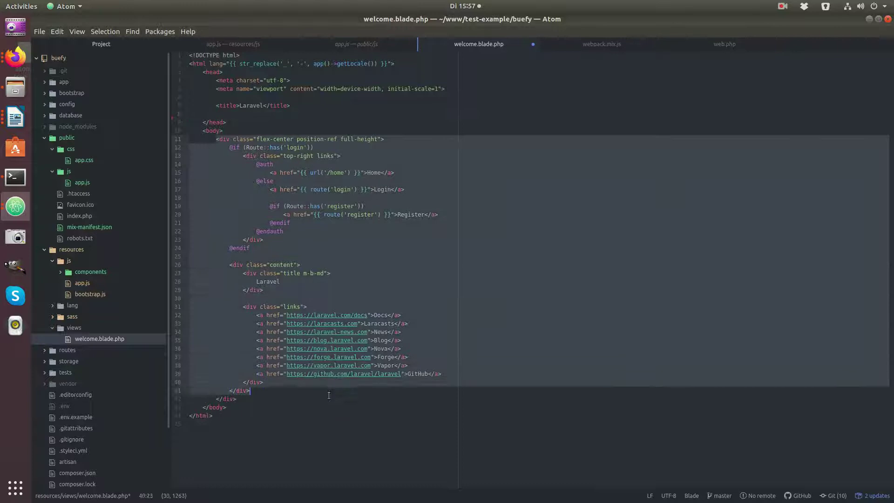
key(BackSpace)
text(<div )
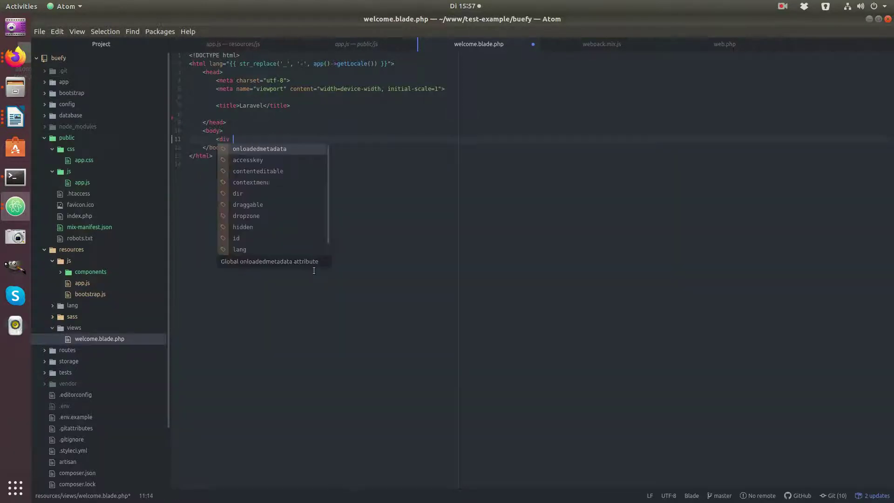
text(id="app">)
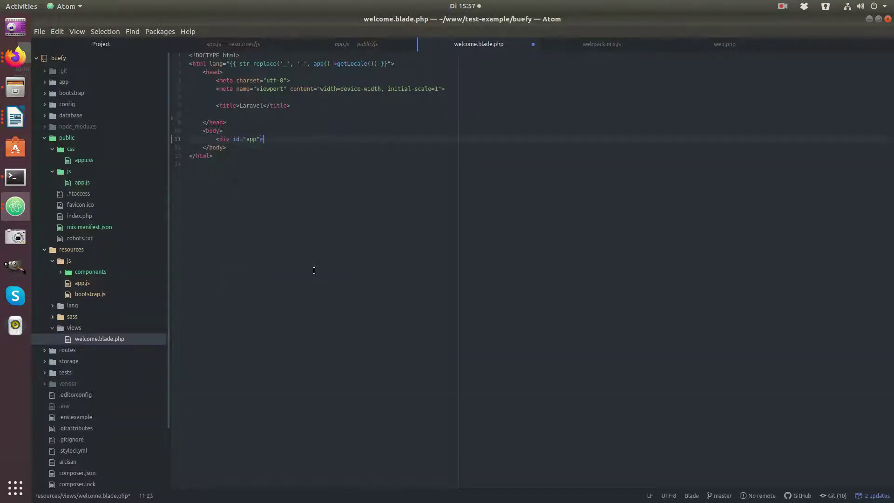
Step: Close the app div, add a /js/app.js script line, and save
key(Return)
text(</div>)
key(ctrl+s)
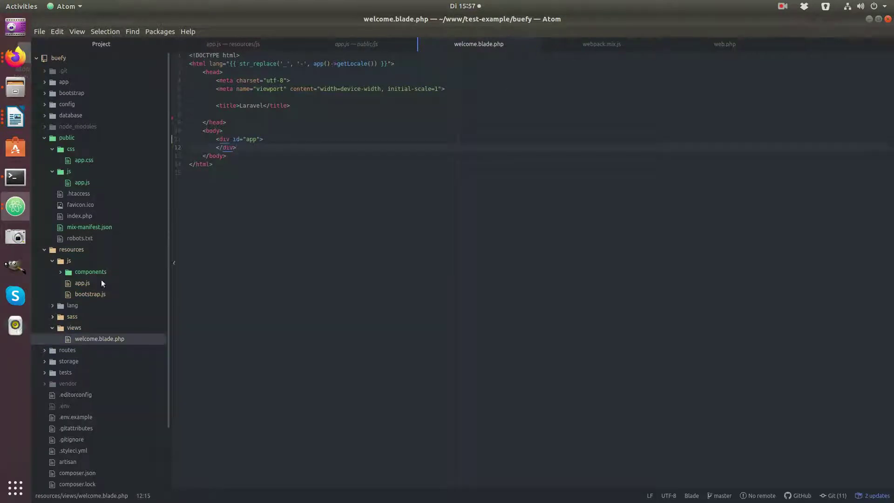
click(82, 282)
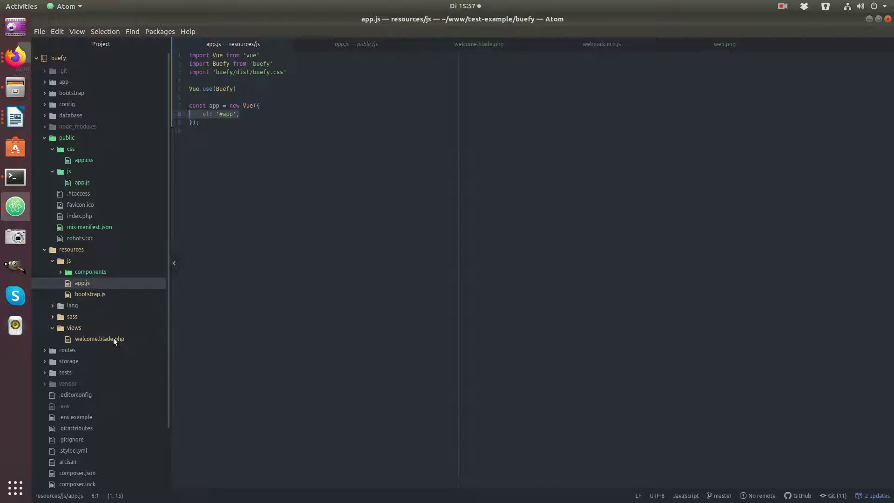
click(99, 339)
key(Return)
text(<script)
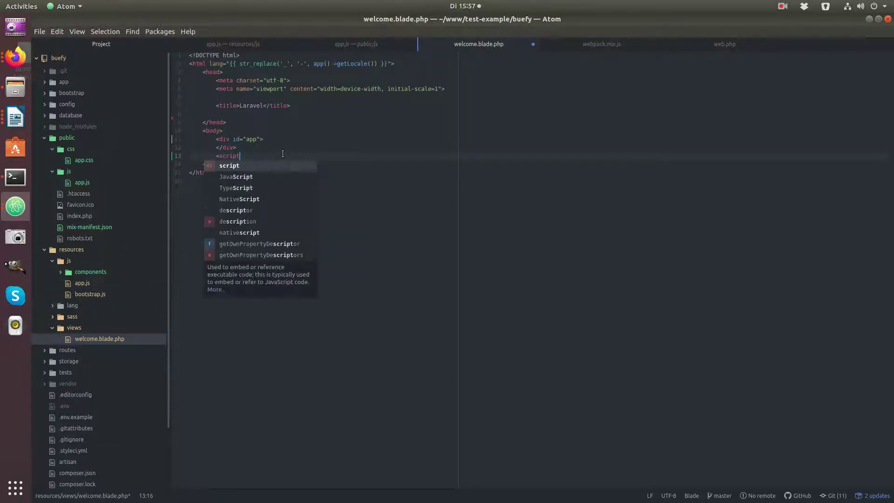
text( src=")
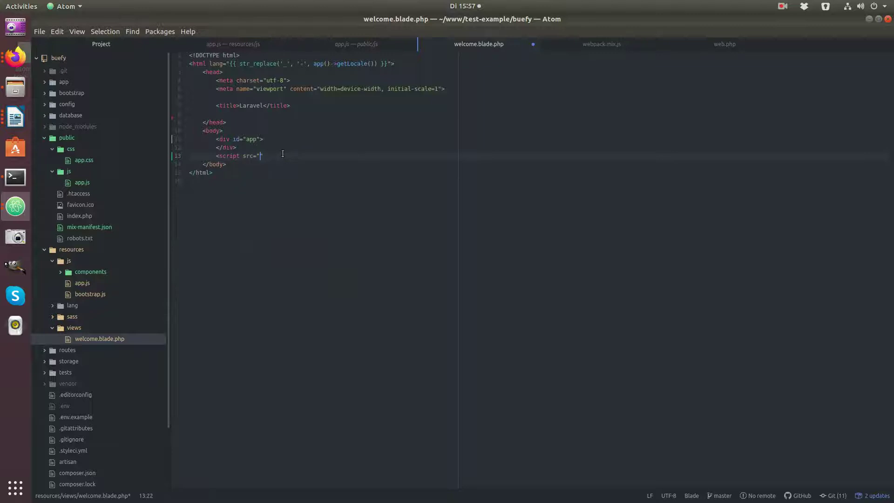
text(/js/app.js">)
text(</script>)
Step: Add an <h1>Hallo</h1> heading inside the app div
click(272, 139)
key(Return)
text(<h1>Hallo<H1)
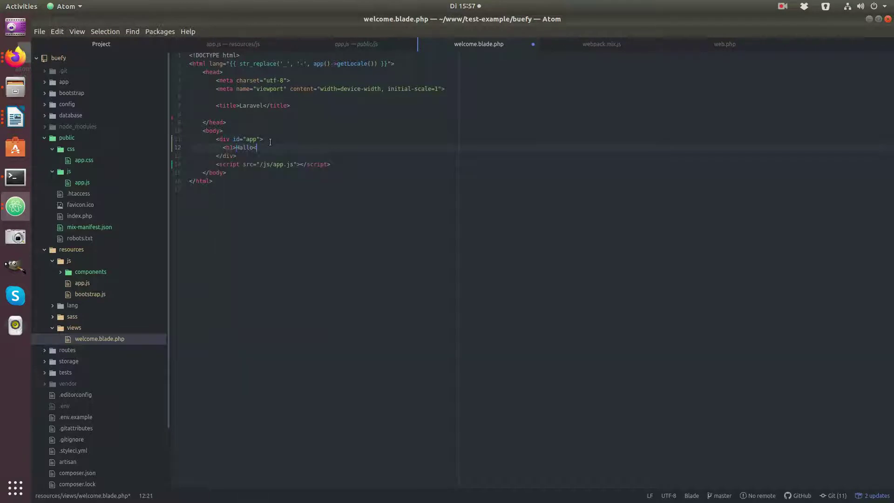
key(Escape)
key(BackSpace)
key(BackSpace)
text(/h>)
key(Return)
key(alt+Tab)
Step: Open Buefy's Input documentation, reveal the example code and select its markup
click(287, 195)
scroll(288, 195, up, 3)
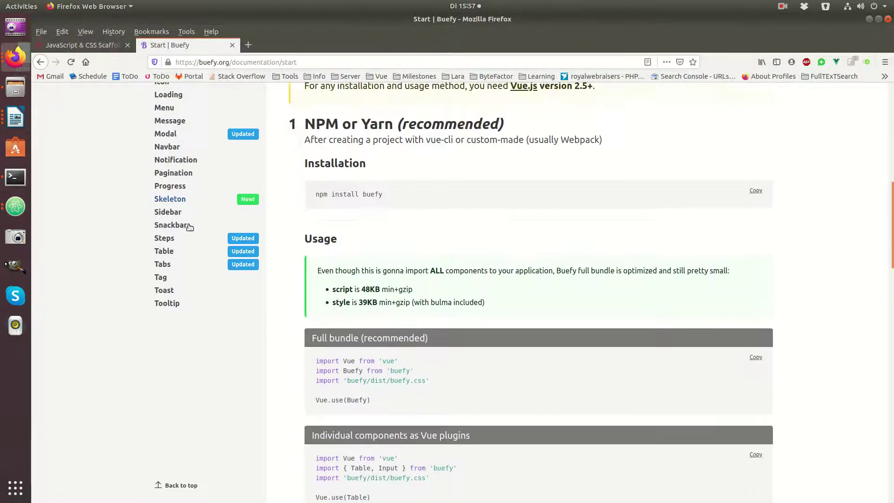
scroll(170, 185, up, 3)
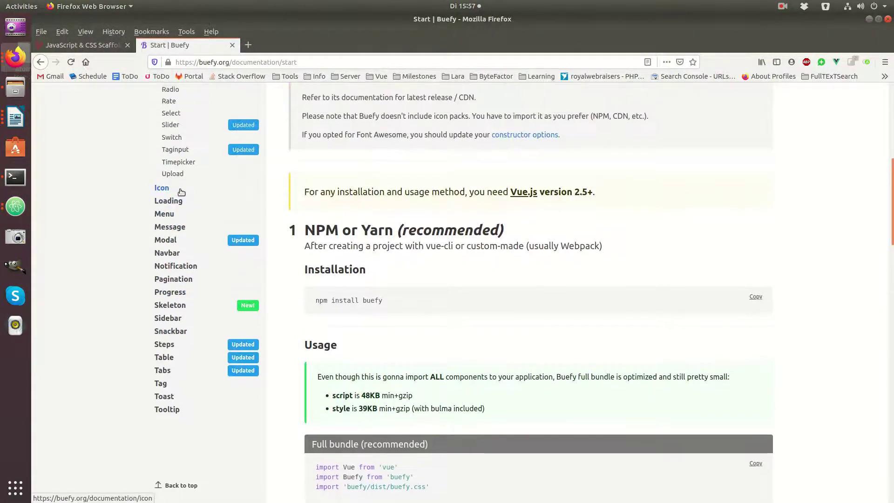
scroll(180, 192, up, 3)
scroll(178, 189, up, 1)
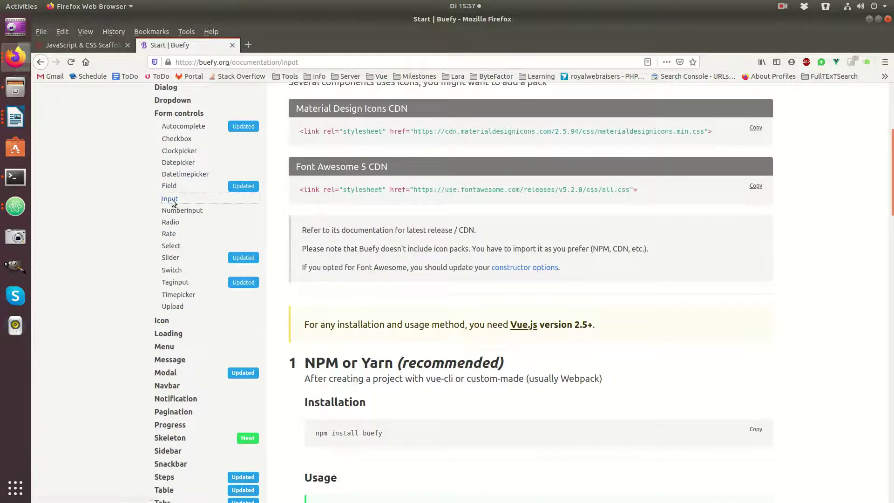
click(170, 198)
click(752, 284)
drag(593, 301, 542, 286)
click(603, 330)
scroll(602, 349, down, 5)
scroll(608, 419, down, 1)
shift+click(607, 431)
Step: Paste the copied Buefy Input form into a new div below the Hallo heading and save
key(ctrl+c)
key(alt+Tab)
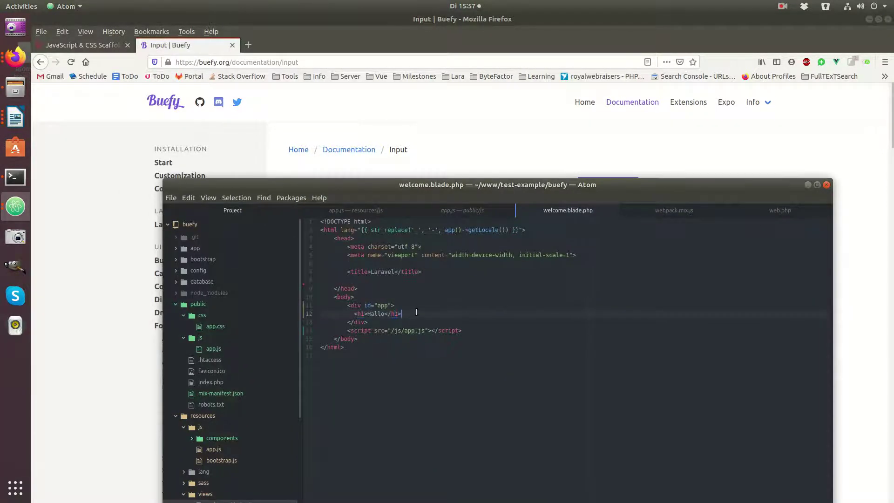
key(End)
key(Return)
text(<div)
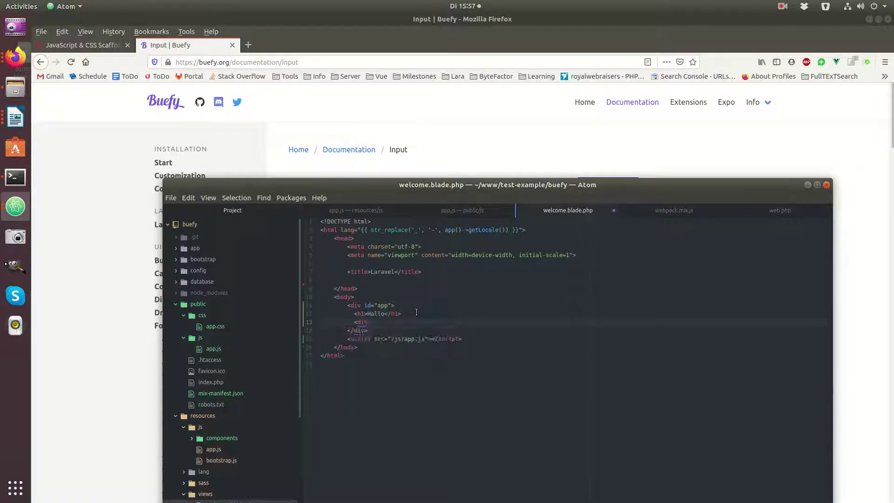
text(>)
key(Return)
text(</div>)
key(Up)
key(End)
key(Return)
key(ctrl+v)
key(ctrl+s)
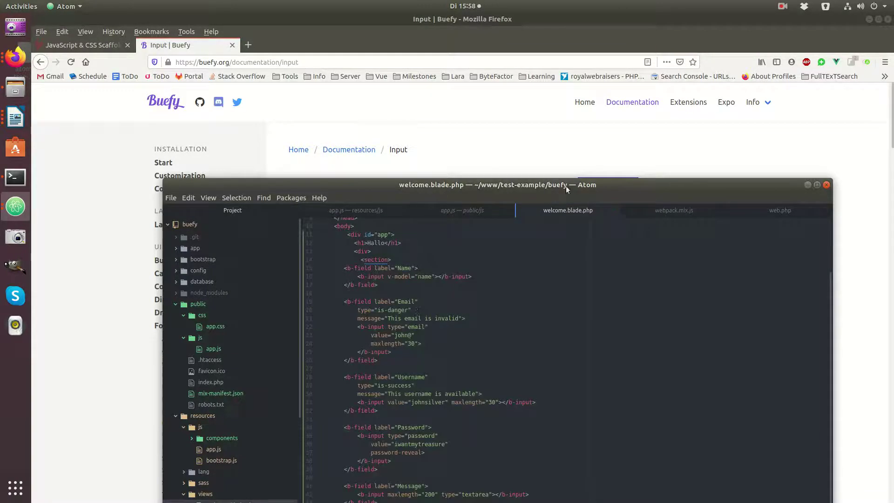
drag(568, 182, 160, 489)
drag(196, 84, 617, 95)
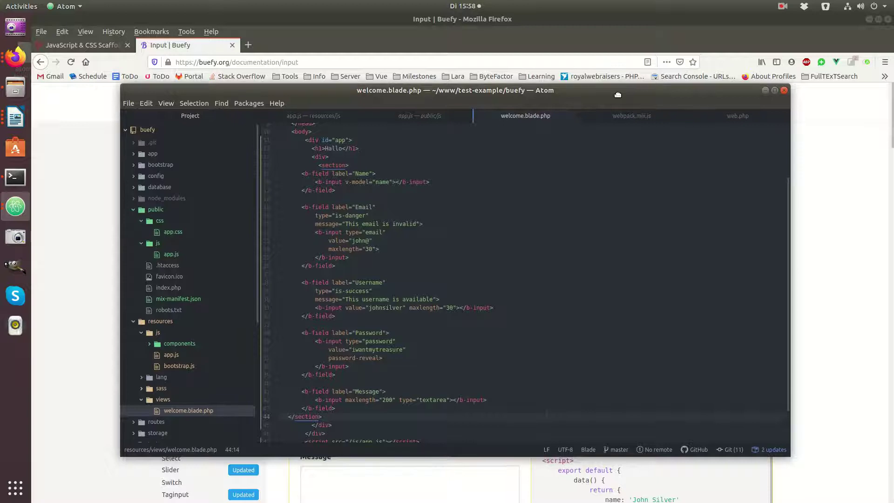
Step: Bring Firefox back and open Buefy's Start page at the NPM installation section
click(15, 176)
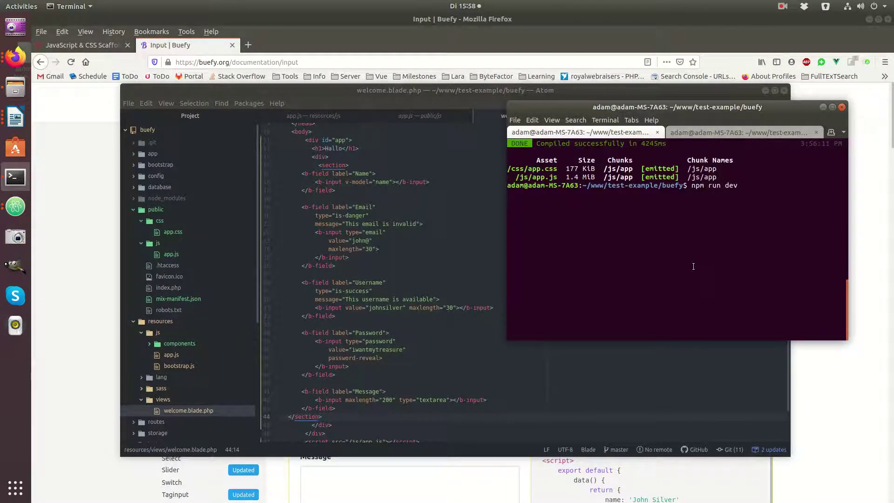
click(333, 70)
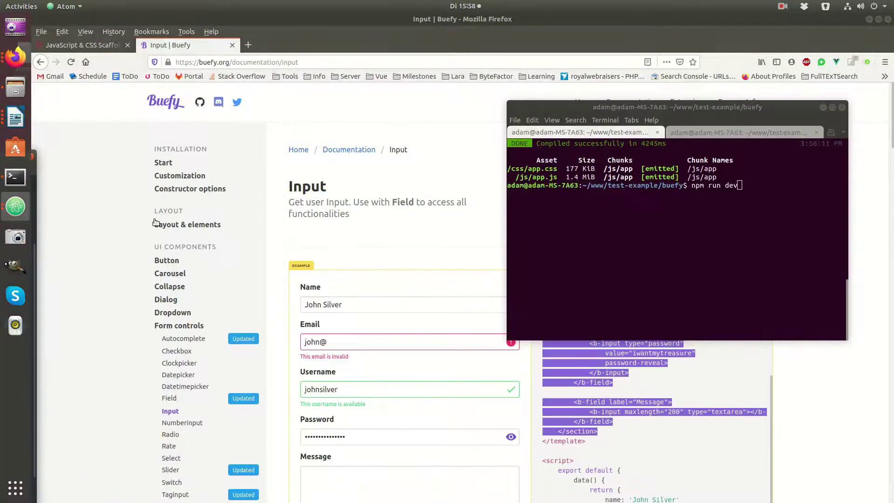
click(163, 162)
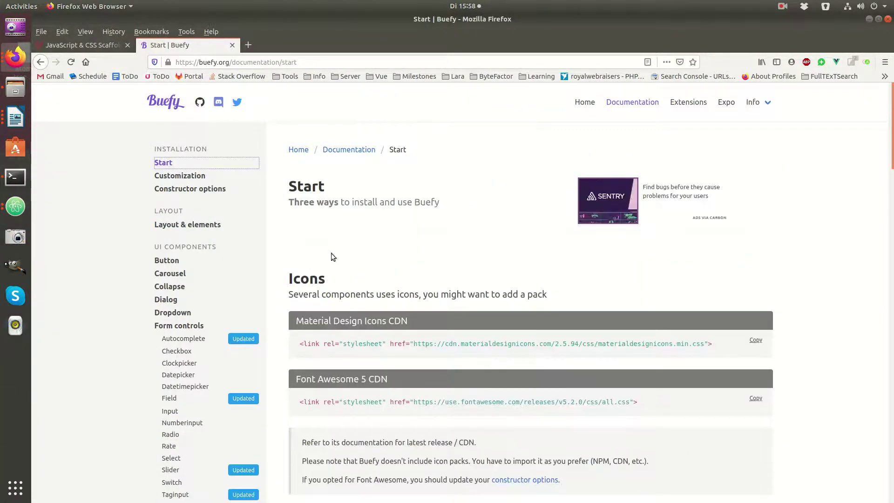
scroll(395, 265, down, 5)
scroll(394, 265, down, 5)
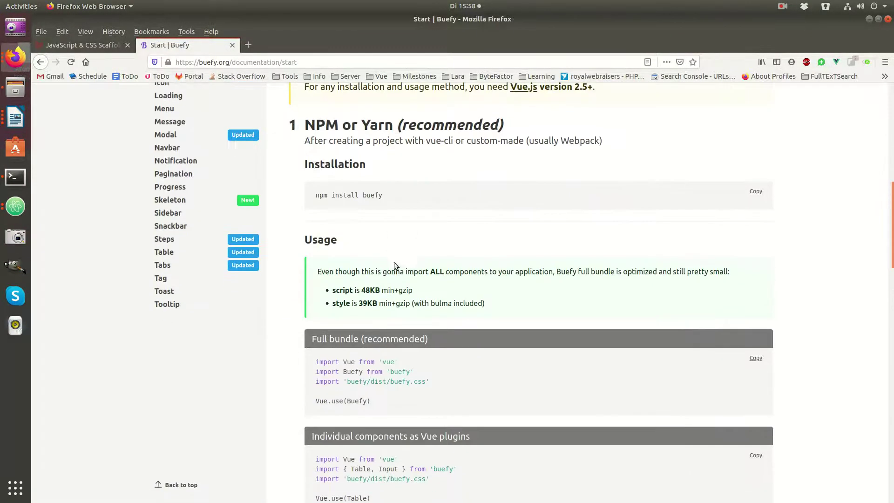
Step: Install Buefy in the terminal with npm install buefy
click(15, 176)
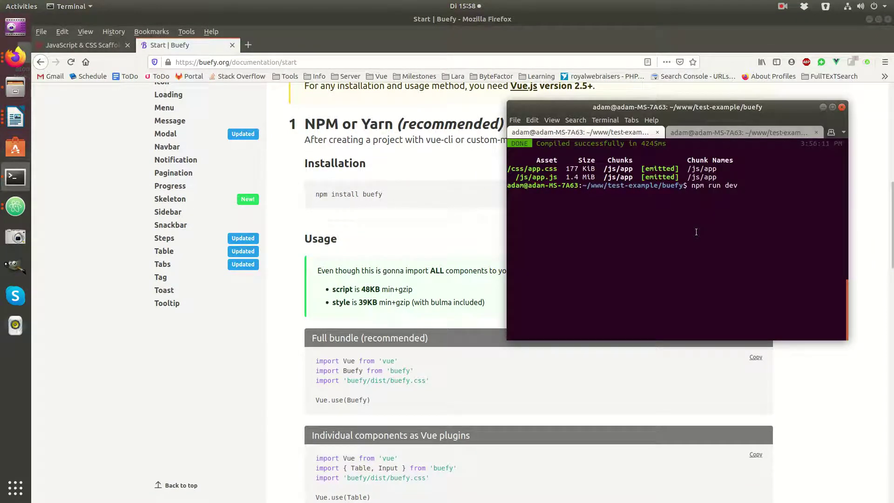
key(BackSpace)
key(BackSpace)
key(BackSpace)
key(BackSpace)
key(BackSpace)
key(BackSpace)
text(install buefy)
key(Return)
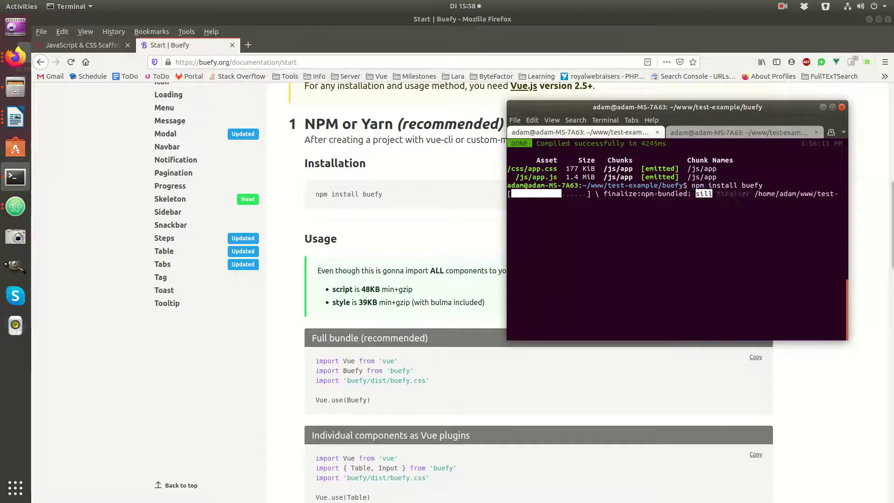
Step: Rebuild the assets with npm run dev, producing a 1.32 MiB app.js
click(768, 132)
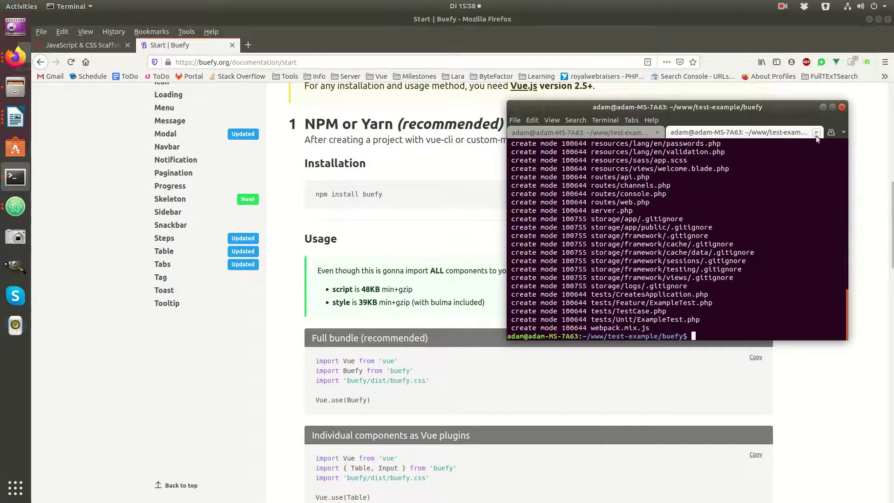
click(562, 134)
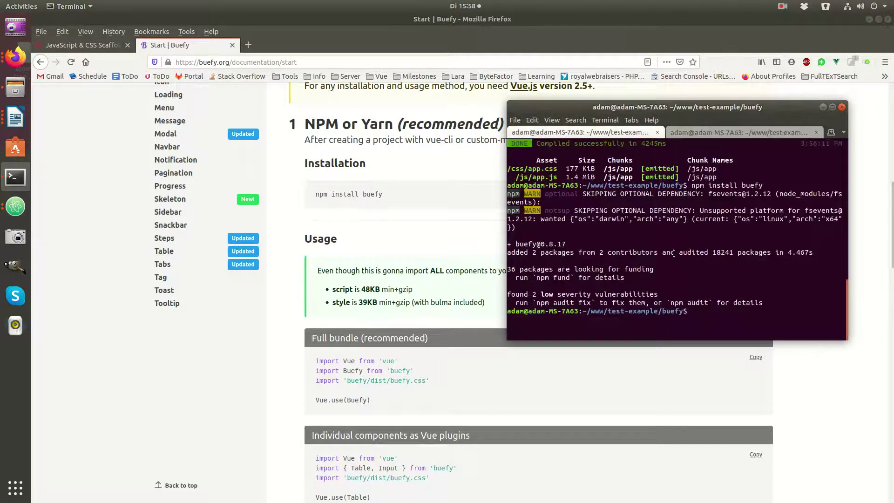
text(npm r)
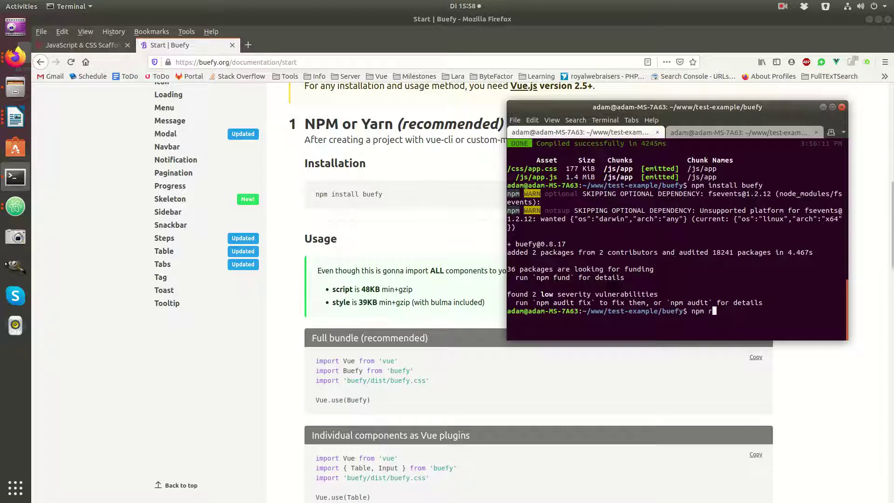
text(un dev)
key(Return)
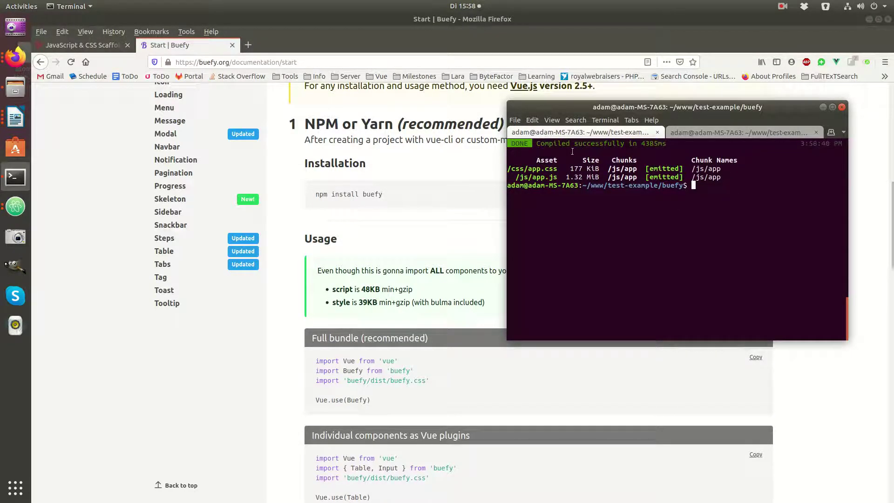
click(702, 134)
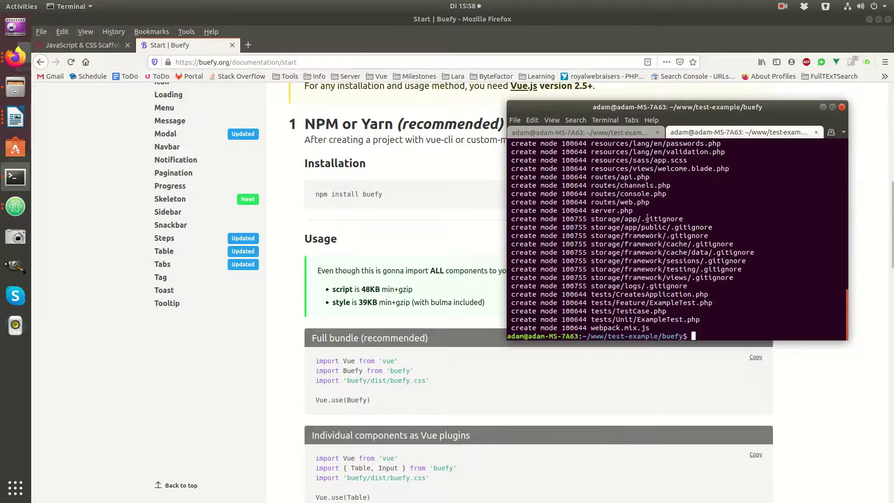
text(php arti)
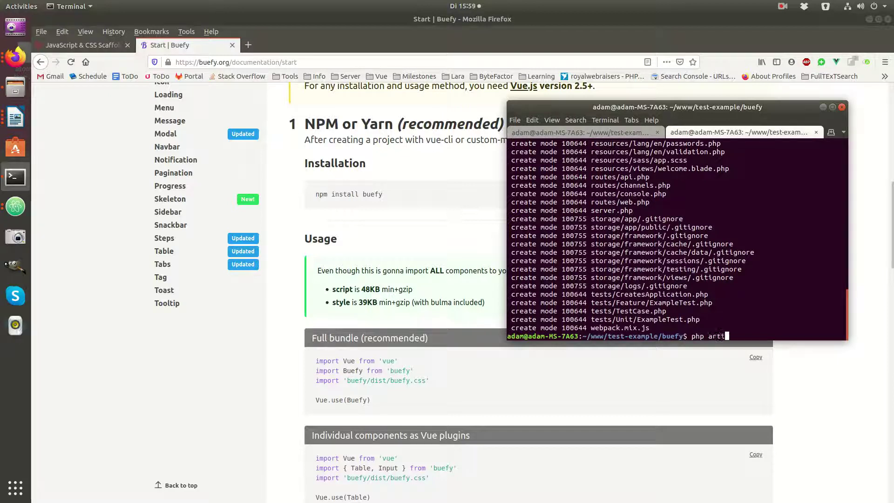
text(san serve)
key(Return)
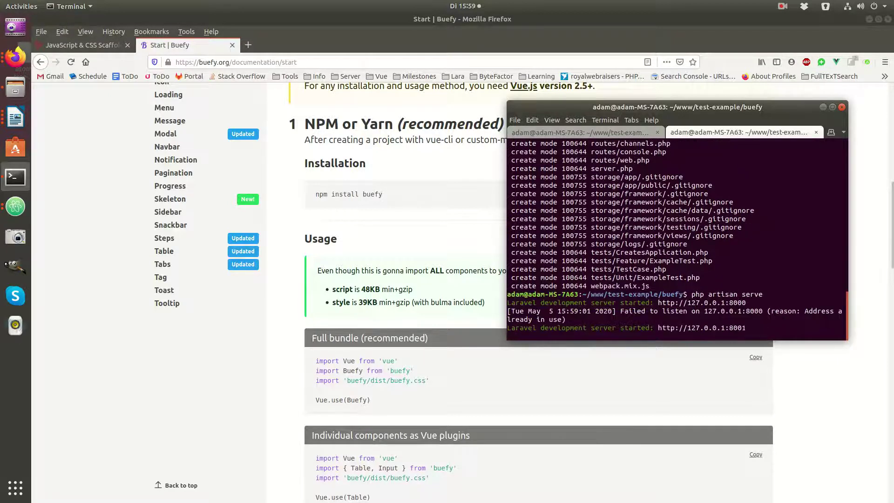
right_click(732, 328)
click(754, 334)
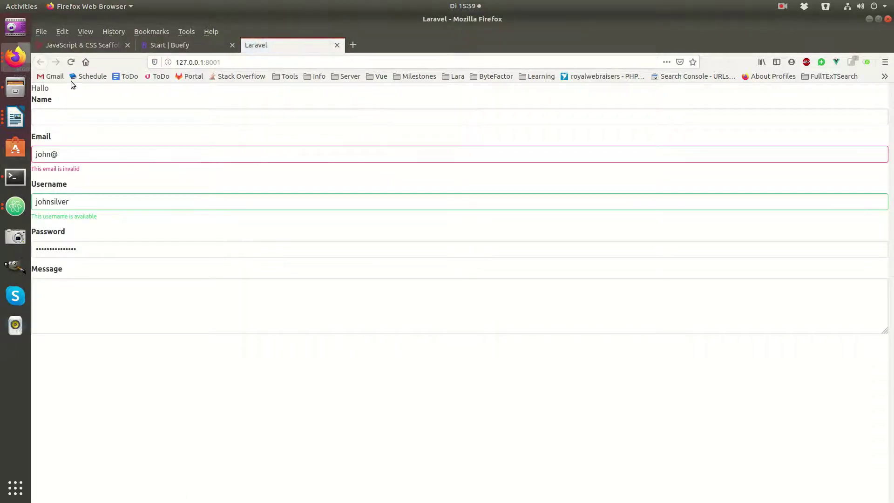
Step: Bring Atom's welcome.blade.php window to the front beside the rendered form
click(16, 205)
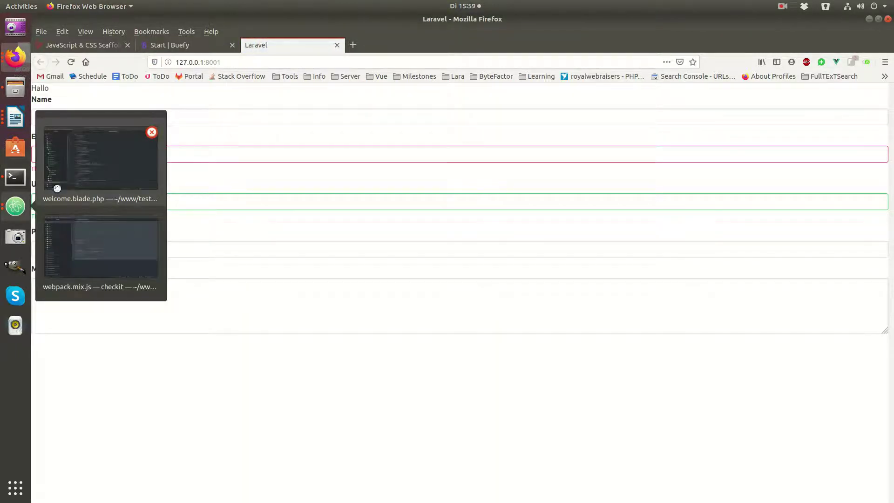
click(76, 168)
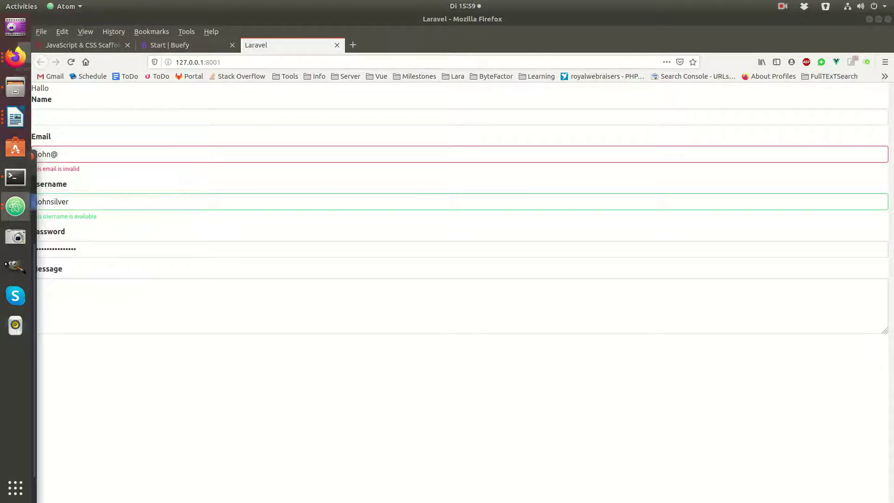
click(15, 206)
click(76, 245)
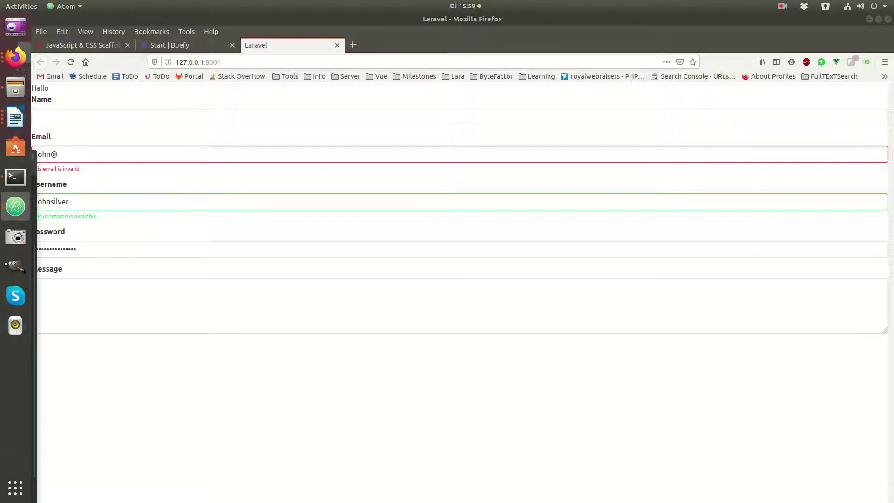
click(77, 167)
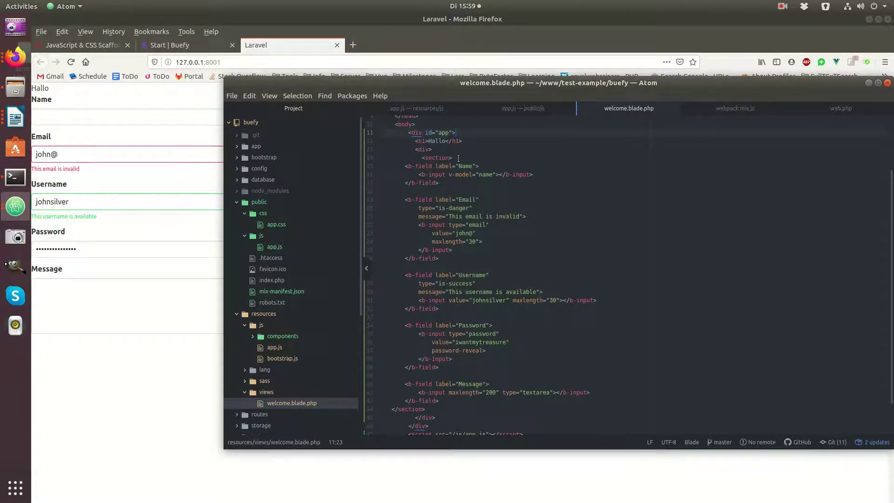
Step: Add style="padding:20px;" to the line-13 div, save, and reload the form in Firefox
click(431, 149)
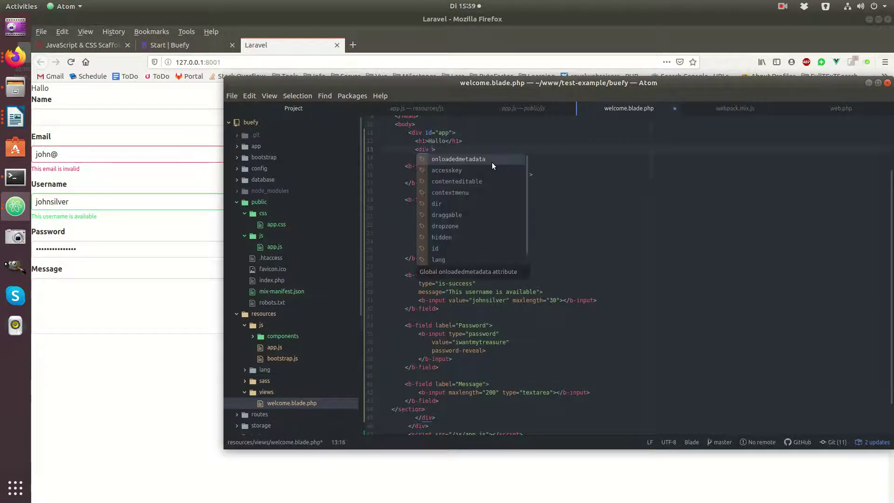
text(sty)
key(Tab)
text(pa)
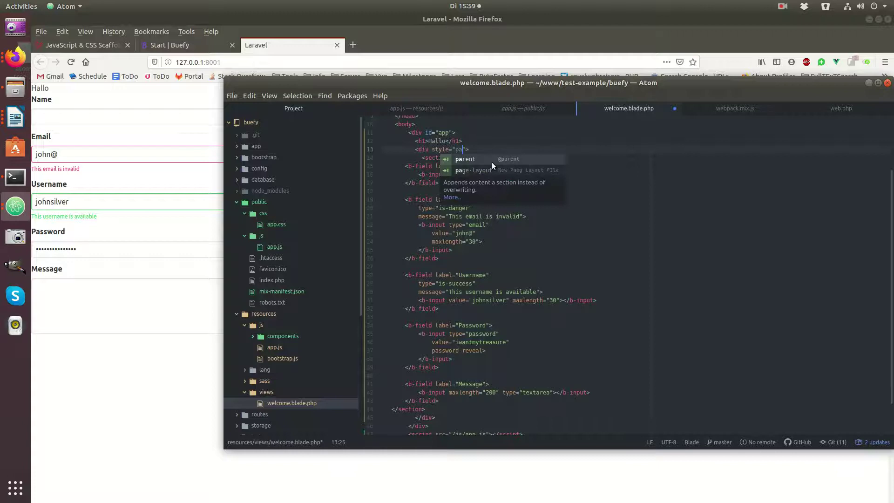
text(dding:20px)
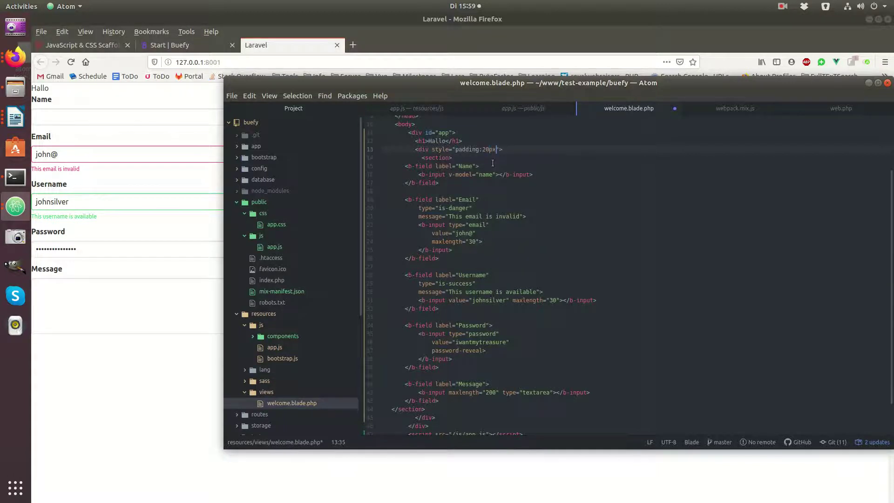
key(ctrl+s)
click(87, 420)
key(F5)
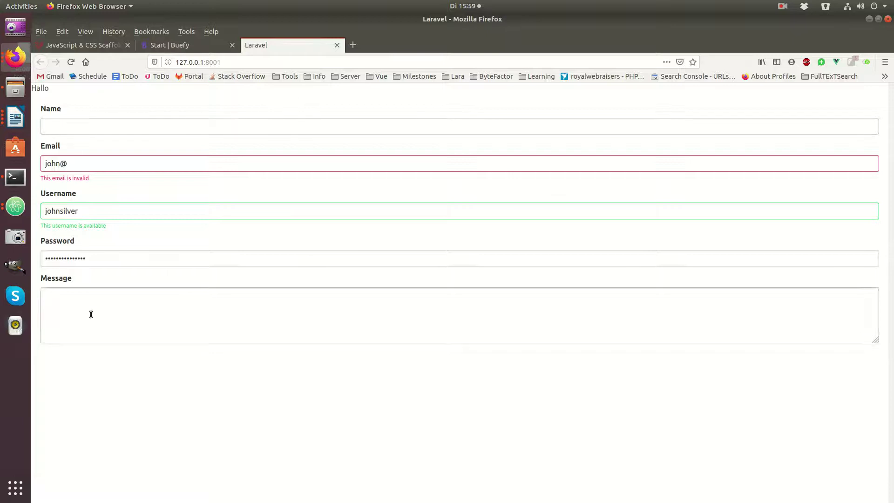
Step: Try the Message, Username and Email fields, then bring the terminal's compile output forward
click(108, 307)
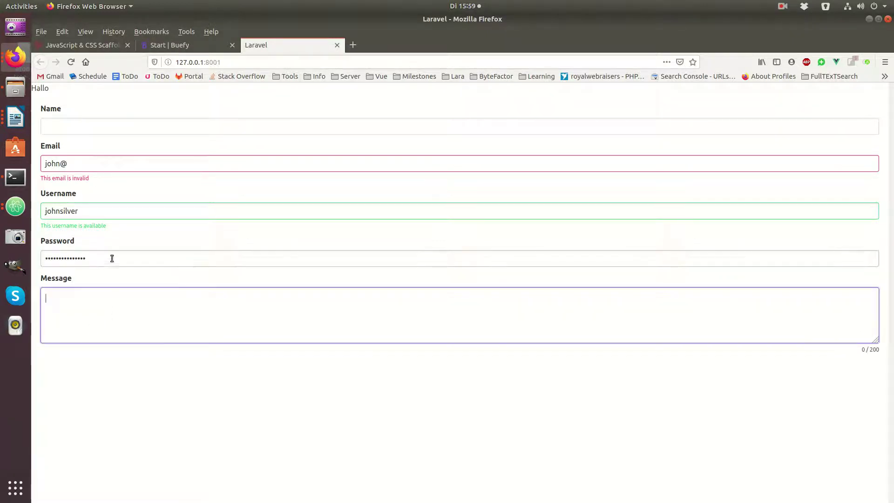
click(115, 211)
click(117, 162)
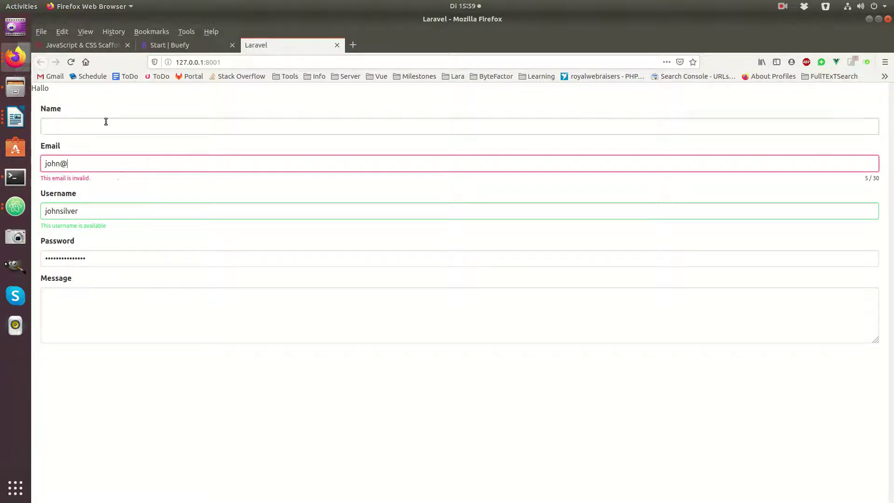
click(170, 45)
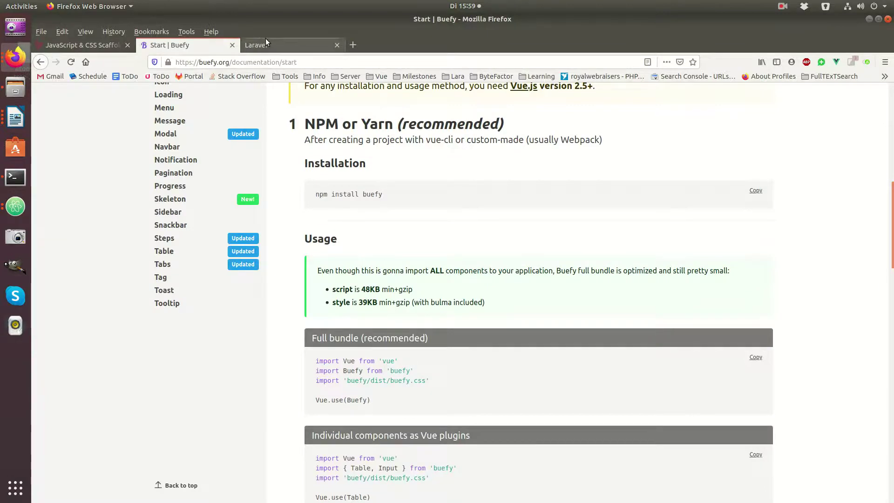
click(266, 45)
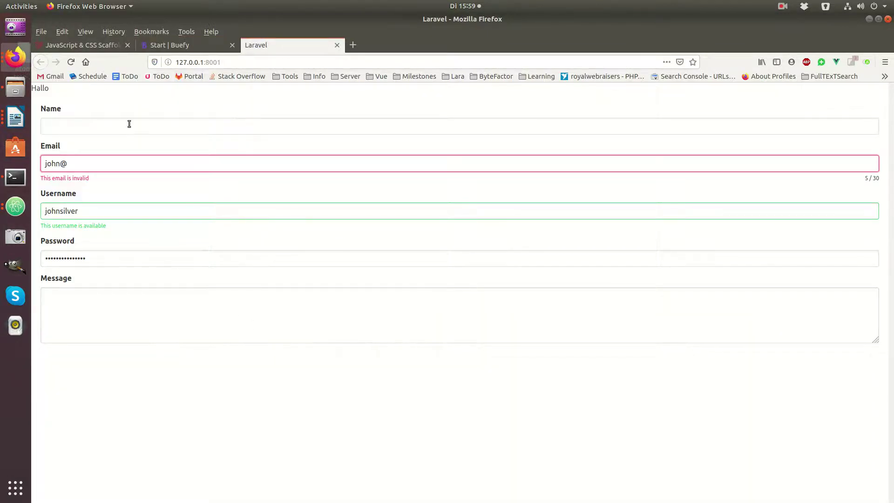
click(15, 177)
click(586, 132)
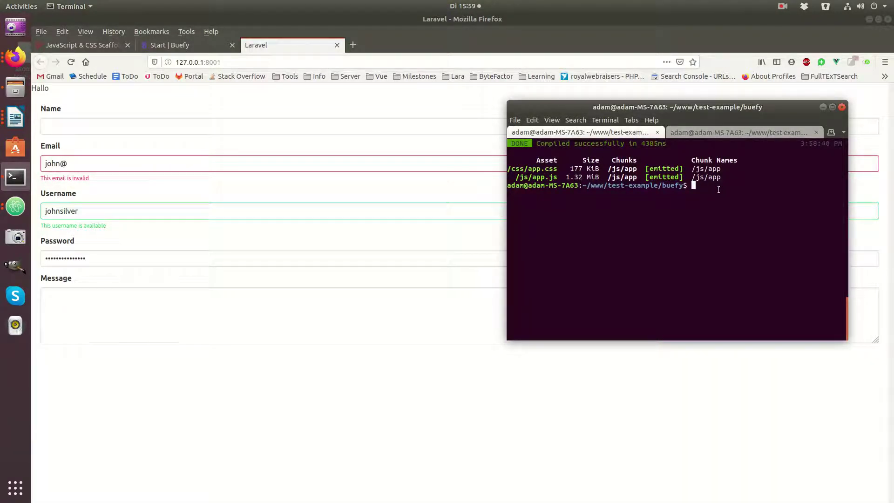
text(npm run )
text(prod)
Step: Run npm run prod, note the 141 KiB app.css and 765 KiB app.js, then return to welcome.blade.php
key(Return)
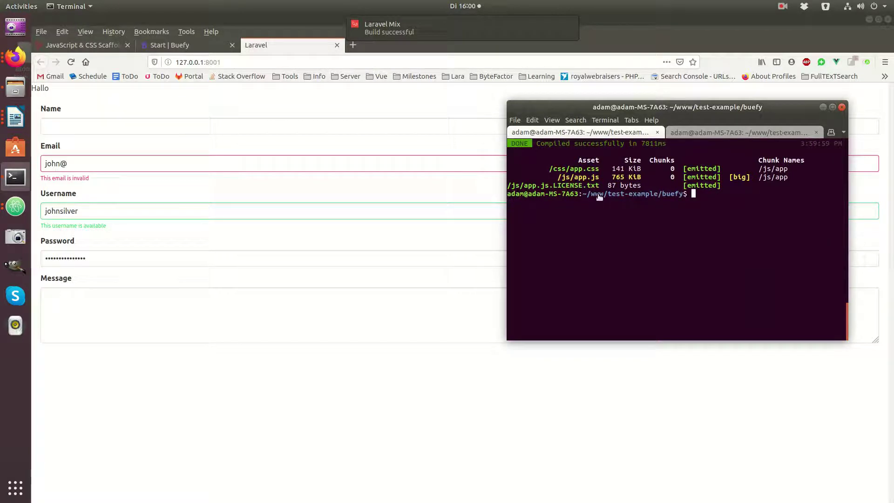
drag(643, 176, 620, 169)
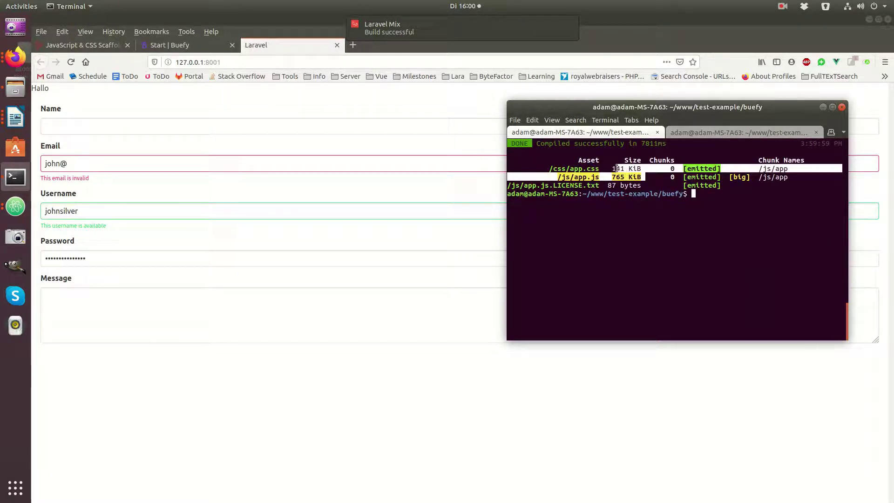
click(636, 219)
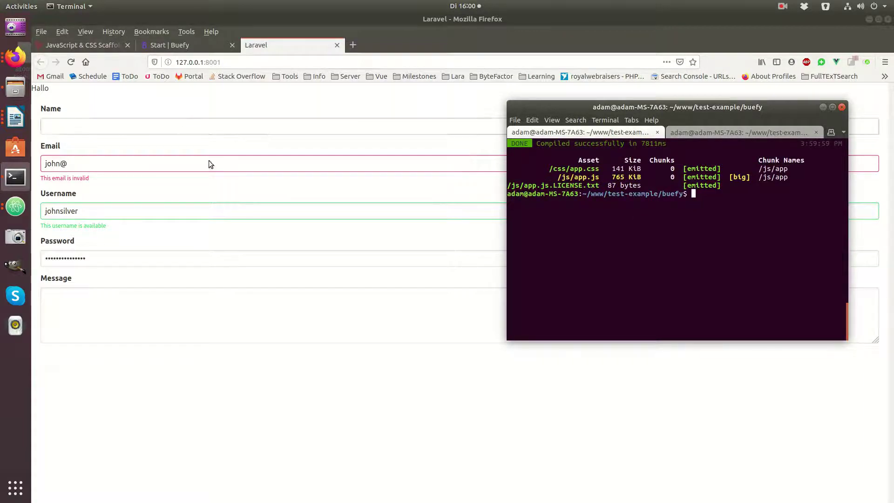
click(16, 207)
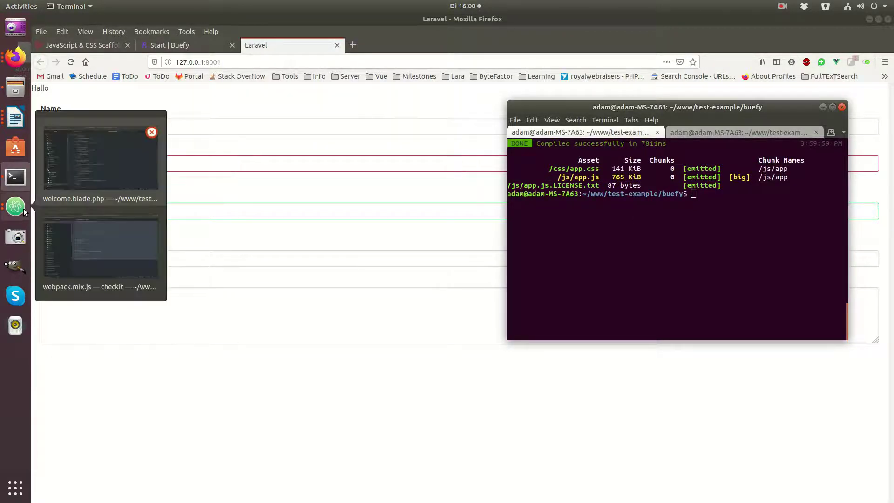
click(88, 168)
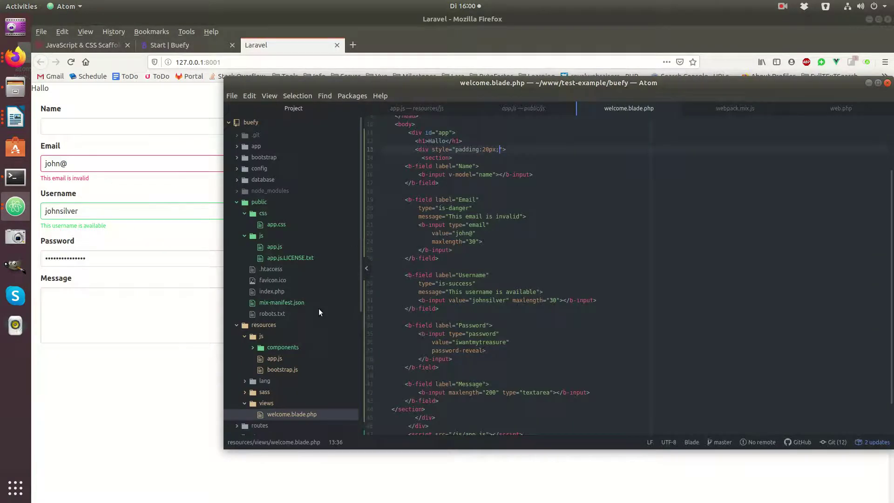
scroll(298, 361, down, 5)
scroll(299, 360, down, 3)
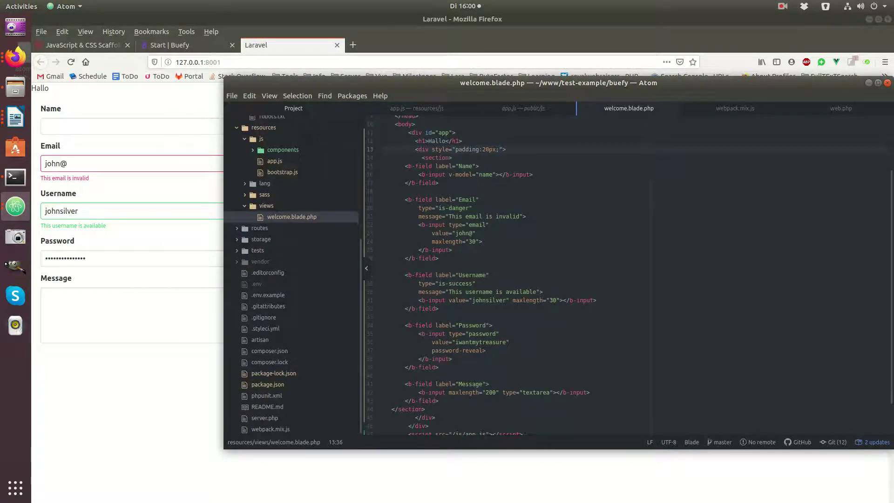
Step: Glance at package.json in the project tree, then open webpack.mix.js
click(16, 58)
click(16, 118)
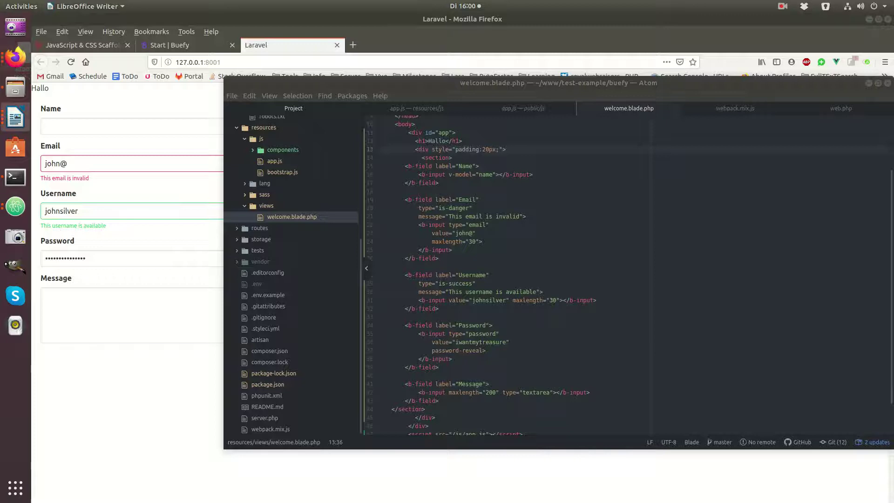
click(287, 383)
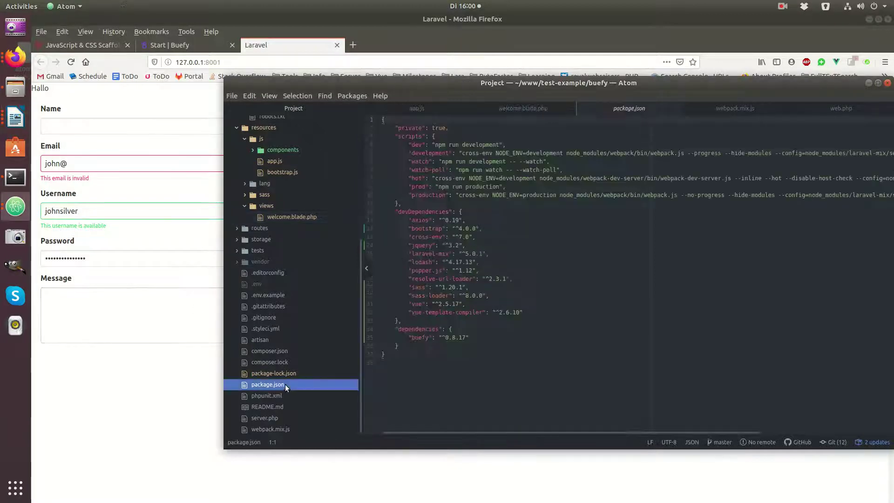
click(290, 430)
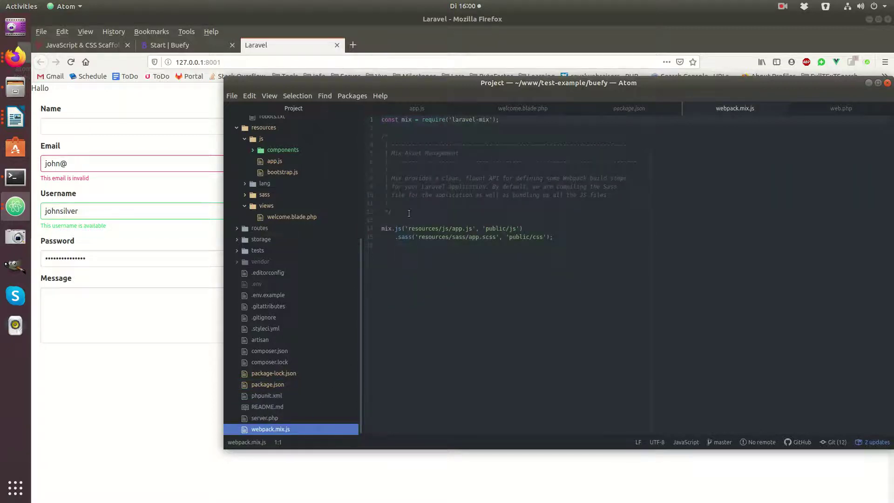
Step: Insert mix.webpackConfig({ externals: { vue: 'Vue' } }) above the mix.js call
click(399, 212)
click(425, 221)
key(Return)
key(Return)
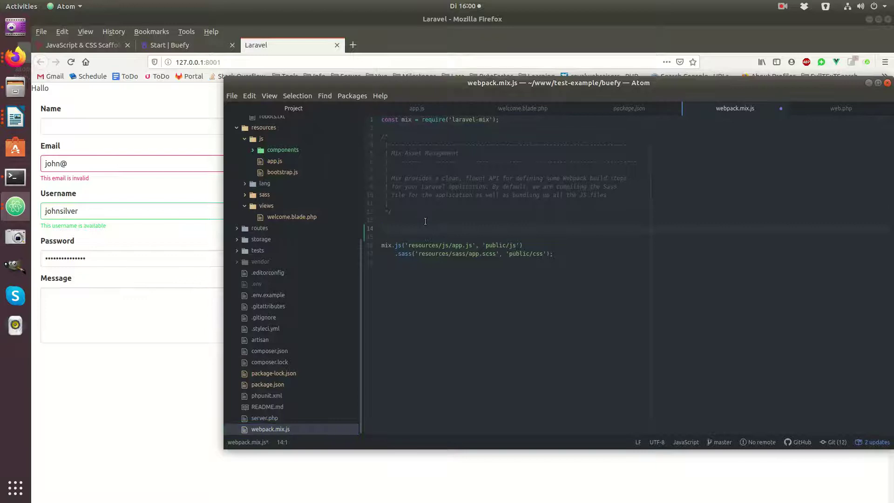
text(mix.w)
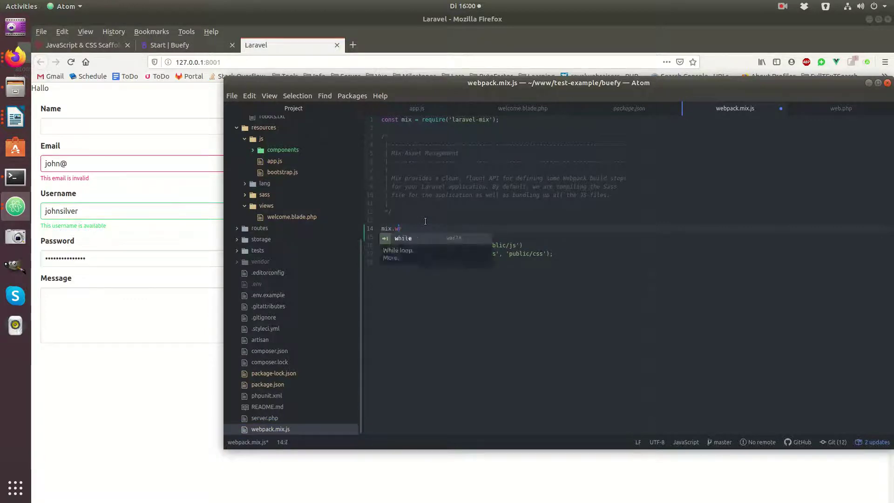
text(ebpackCon)
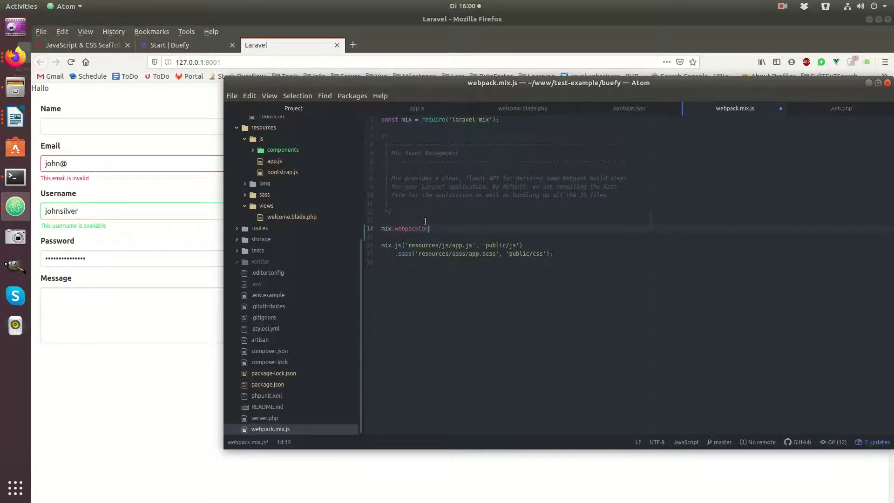
text(fig())
text({)
key(Return)
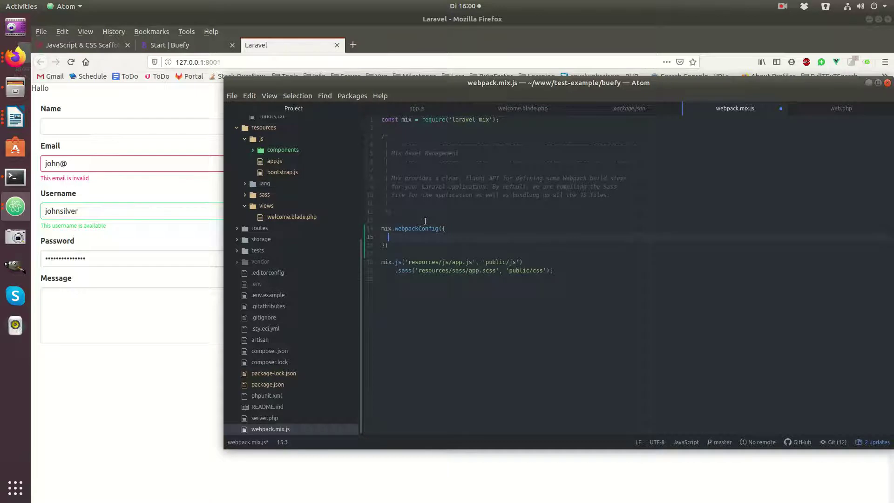
text(externals)
text(:{)
key(Return)
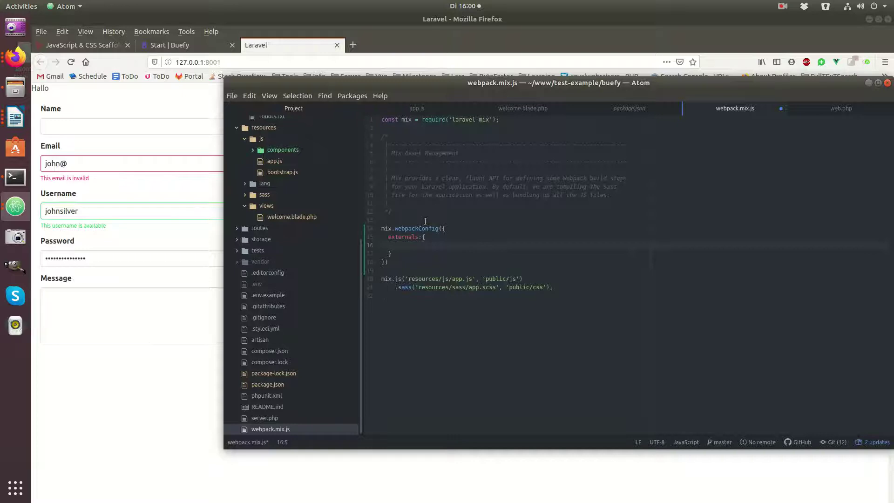
text(vue: ')
text(Vue')
text(,)
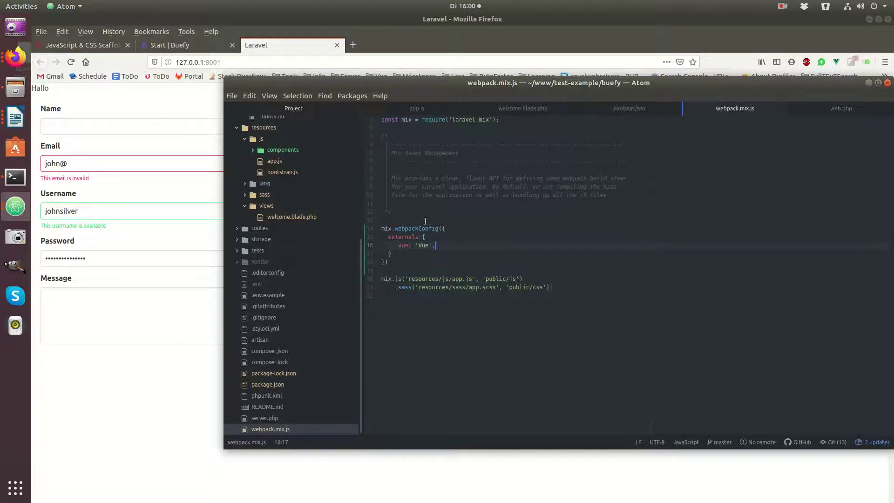
drag(474, 278, 447, 279)
click(435, 245)
Step: Rerun npm run prod and highlight the new 670 KiB app.js size
click(16, 177)
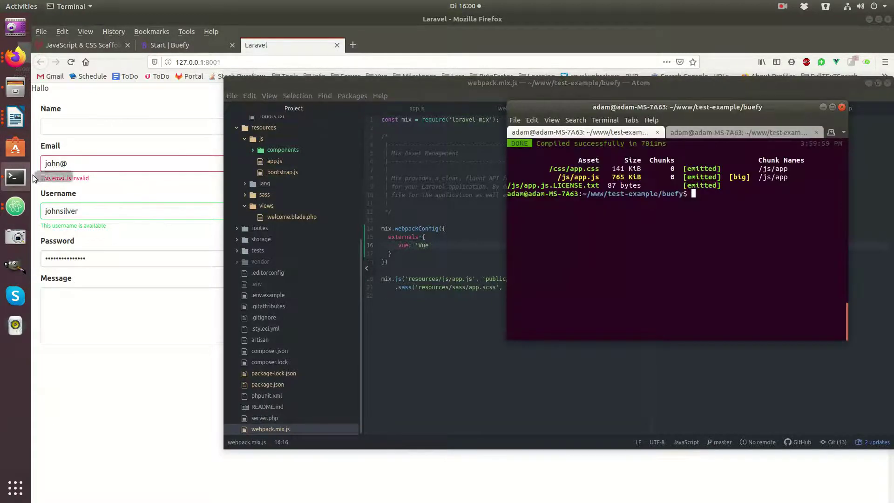
text(npm run prod)
key(Return)
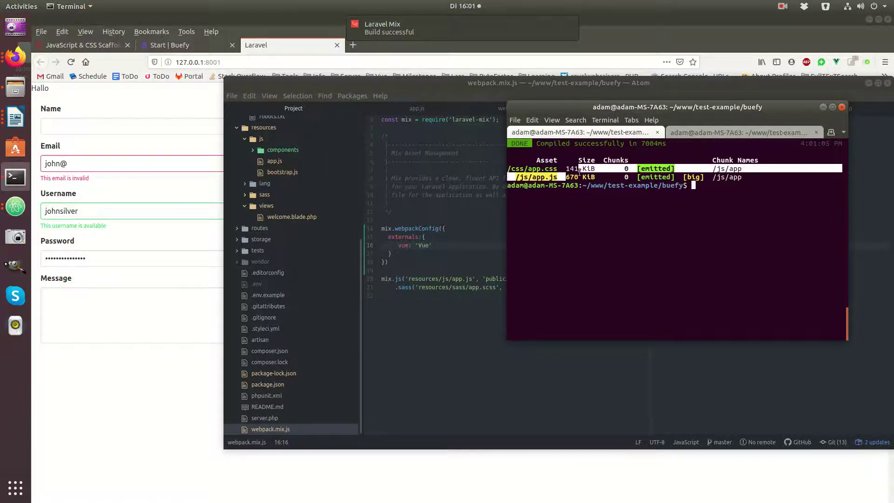
double_click(572, 177)
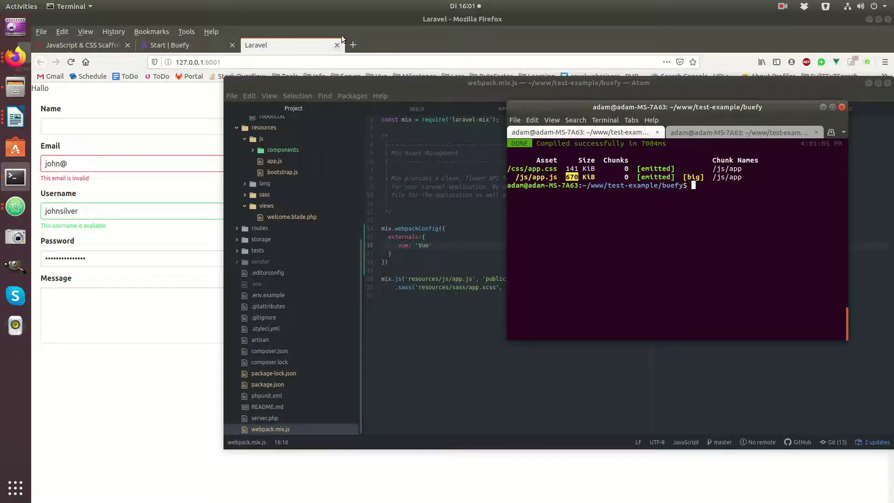
Step: Reload the Laravel page, then search the web for 'vue js' in a new tab
click(179, 100)
key(F5)
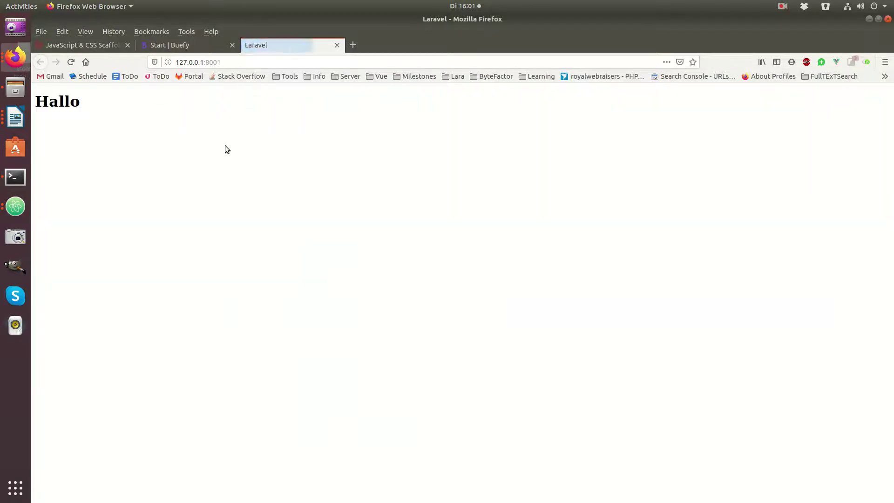
click(357, 44)
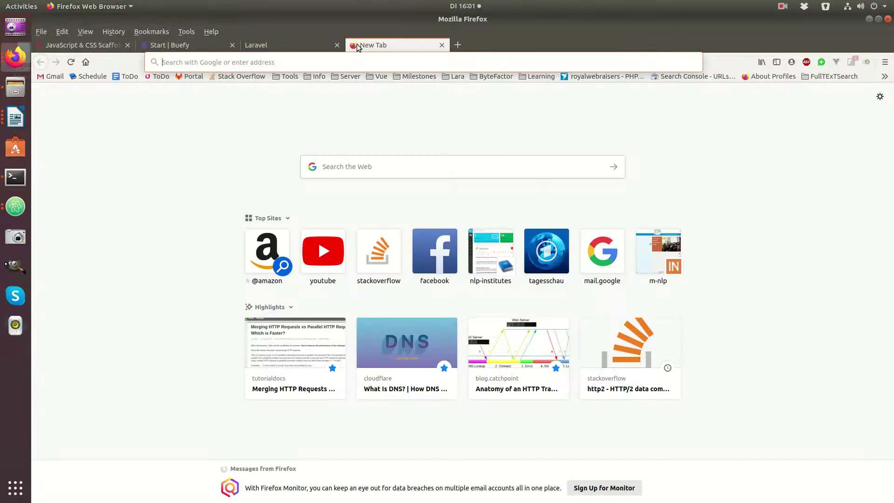
text(v)
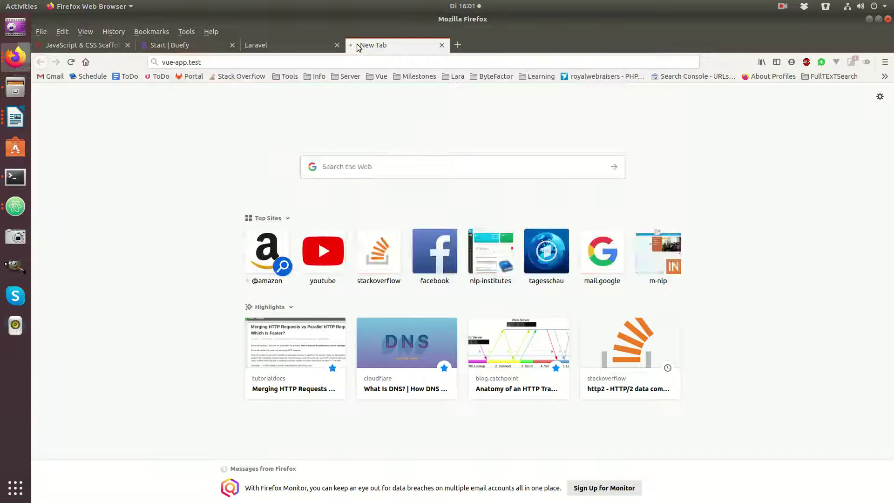
text(ue)
key(Return)
click(354, 61)
text(vue js)
key(Return)
click(128, 180)
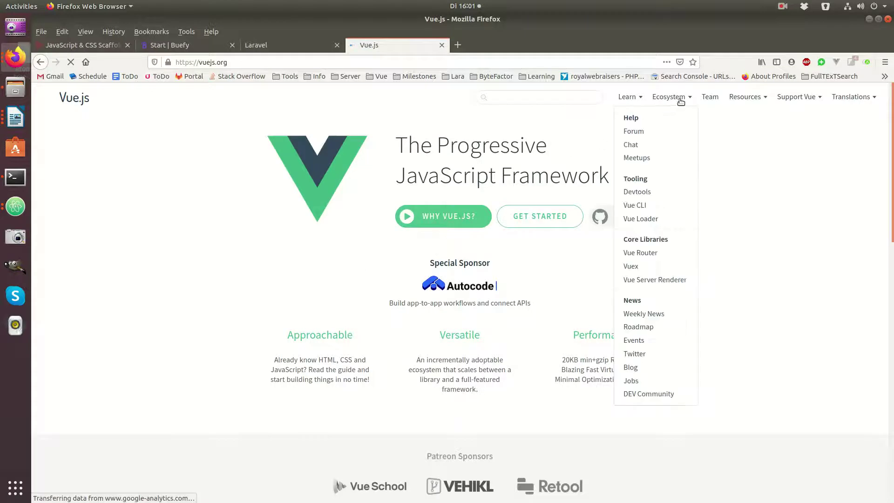
mouse_move(629, 97)
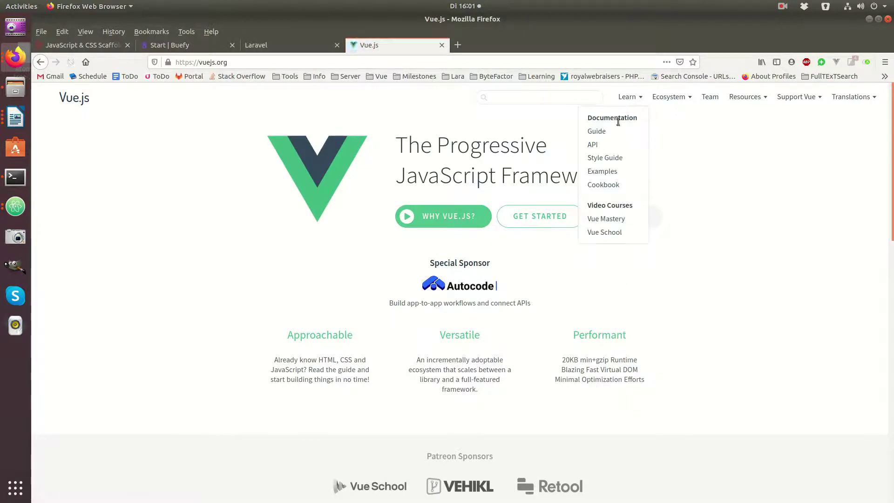
click(596, 131)
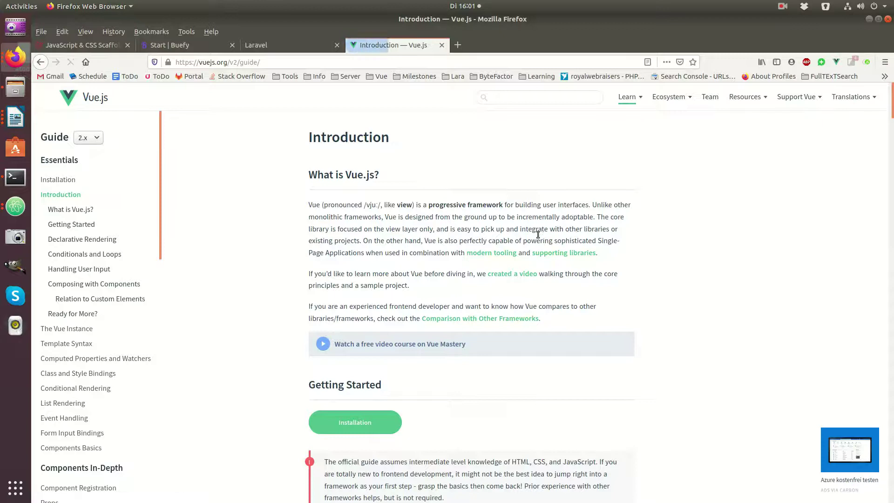
scroll(538, 255, down, 5)
scroll(538, 255, down, 5)
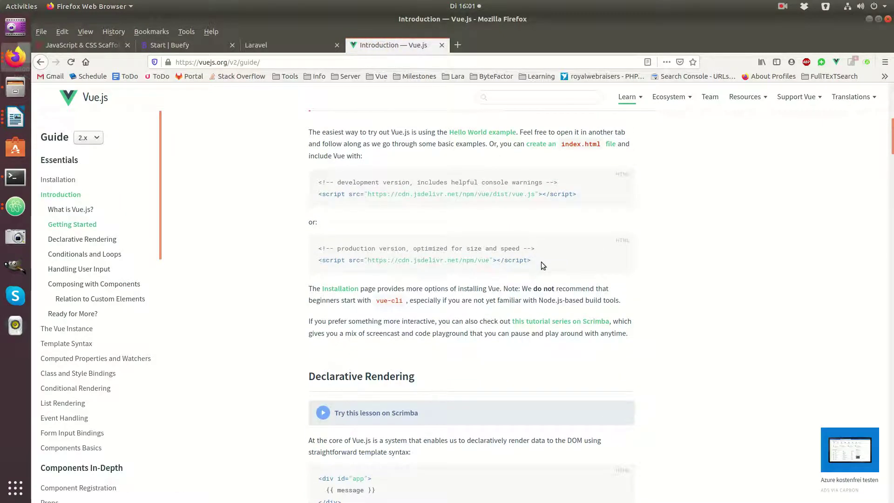
scroll(557, 232, down, 4)
scroll(558, 231, down, 4)
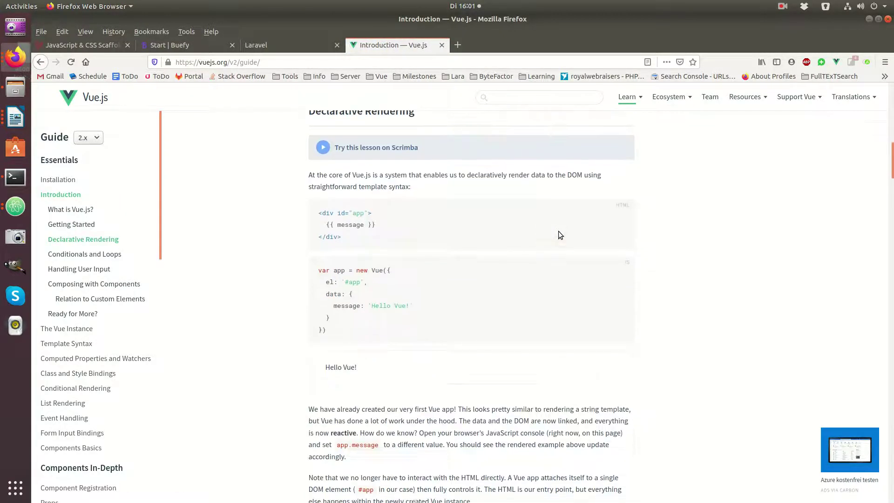
scroll(558, 231, down, 4)
scroll(558, 231, down, 4)
scroll(558, 231, down, 4)
scroll(558, 231, down, 4)
scroll(466, 218, down, 3)
scroll(466, 219, up, 1)
click(58, 179)
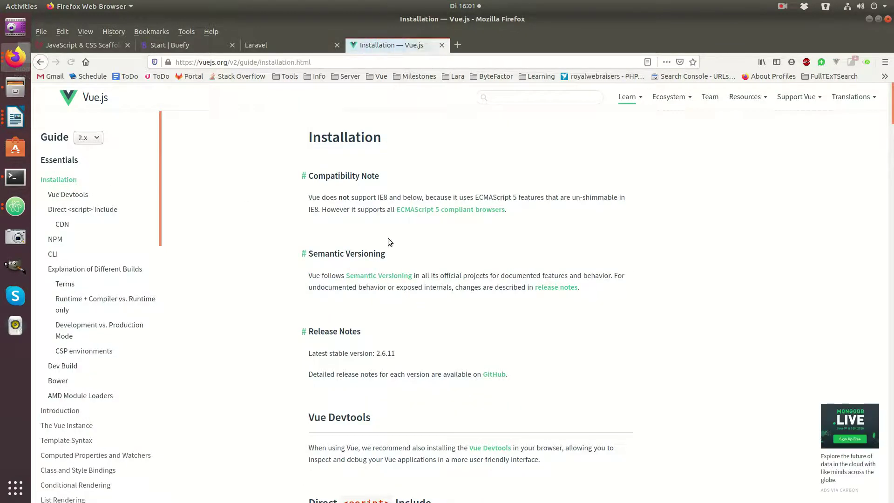
scroll(410, 256, down, 4)
scroll(410, 257, down, 4)
scroll(410, 256, down, 1)
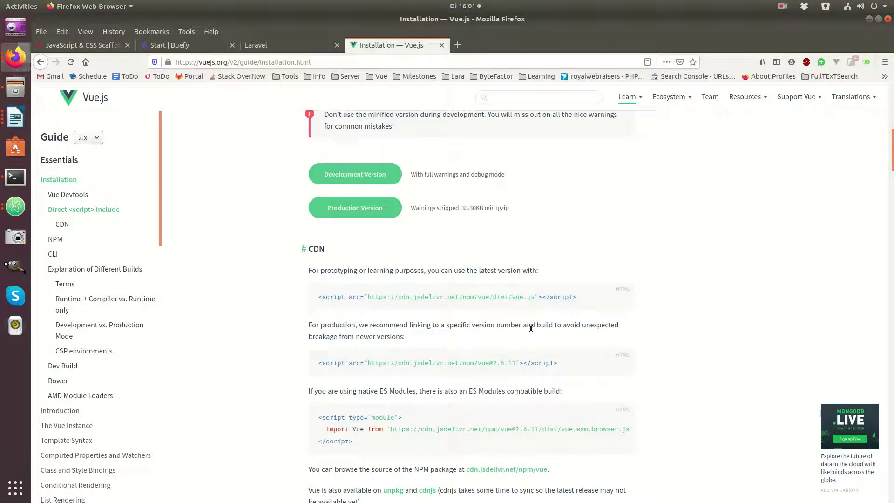
drag(576, 297, 319, 298)
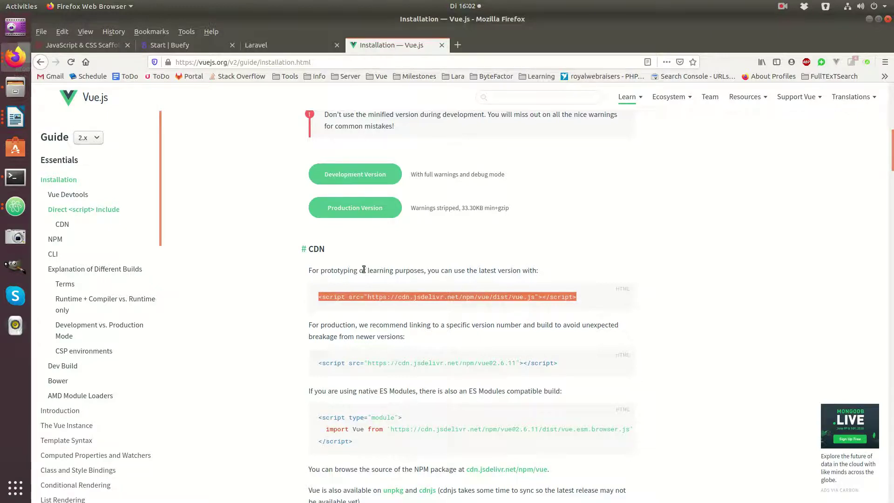
scroll(454, 314, down, 3)
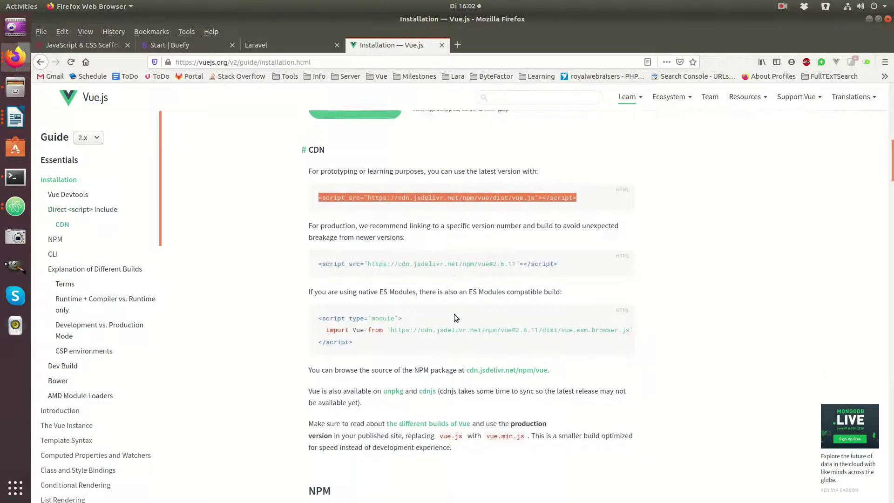
scroll(454, 314, down, 3)
scroll(454, 317, down, 2)
scroll(454, 318, down, 1)
scroll(454, 318, up, 4)
scroll(454, 318, up, 1)
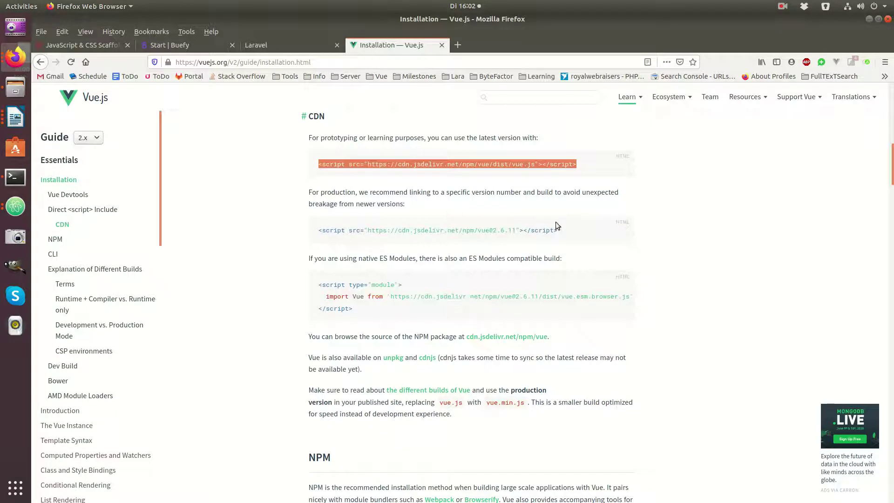
drag(558, 230, 319, 230)
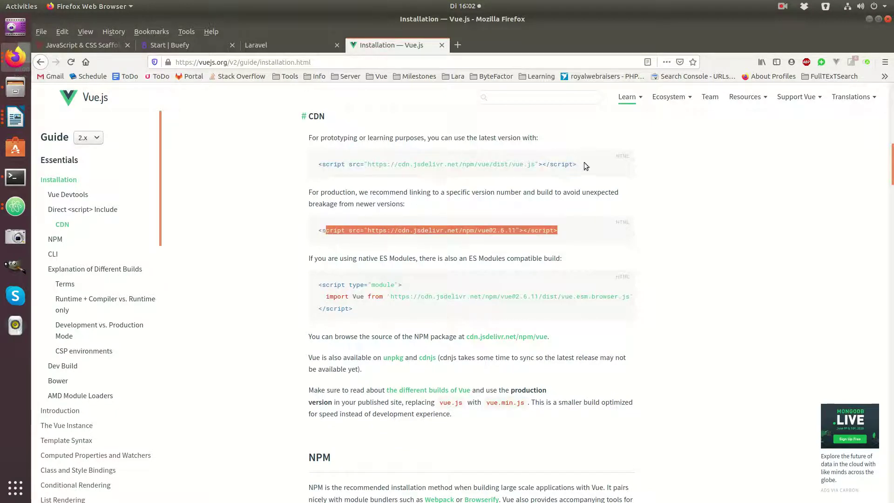
Step: Bring Atom forward and view welcome.blade.php, checking app.js along the way
click(15, 206)
click(101, 161)
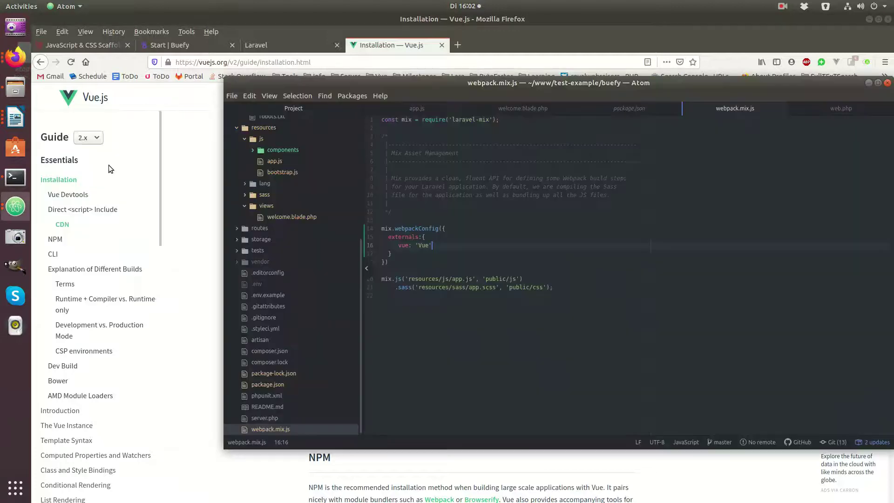
click(519, 108)
click(417, 109)
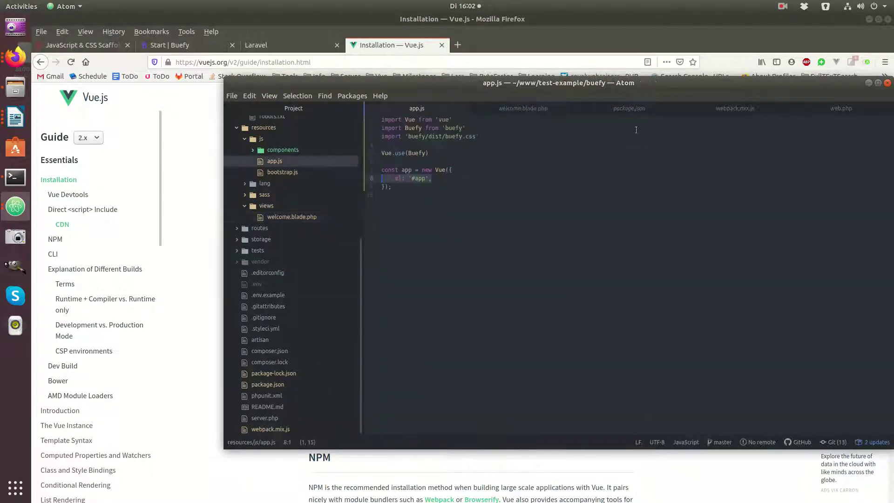
click(523, 108)
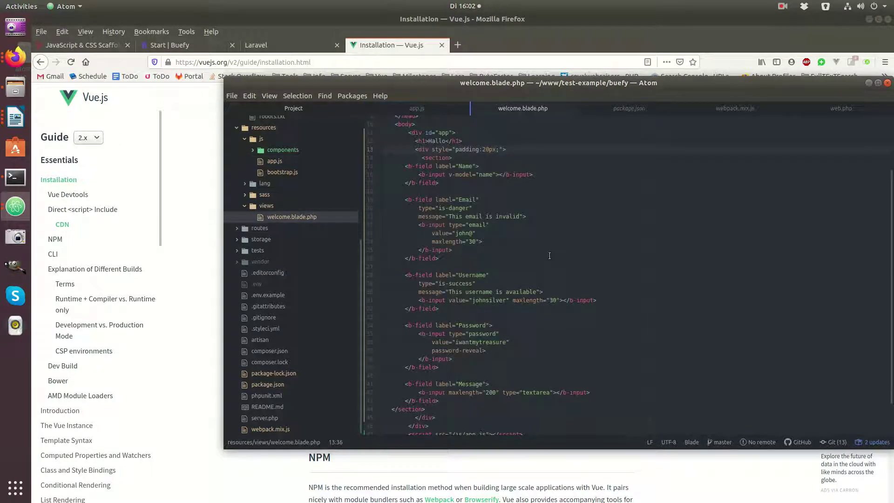
scroll(549, 255, down, 2)
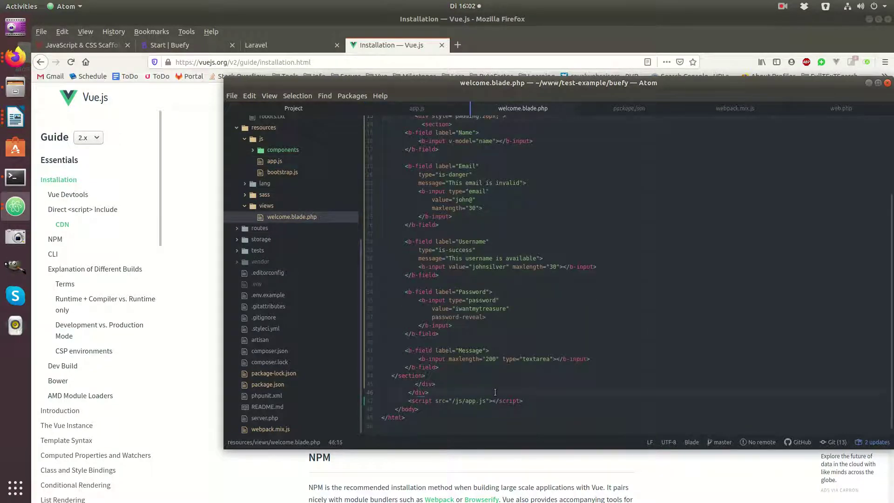
Step: Reload the Laravel form and check the production build's 670 KiB app.js size
click(256, 44)
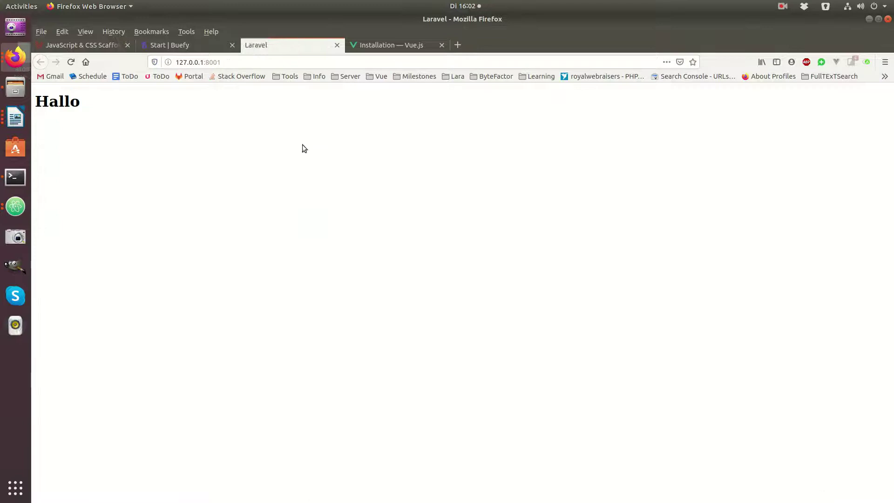
key(F5)
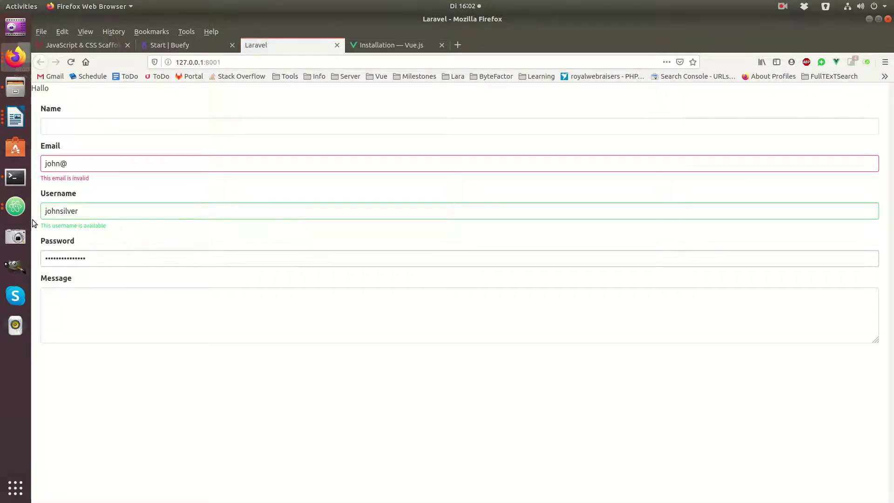
click(15, 177)
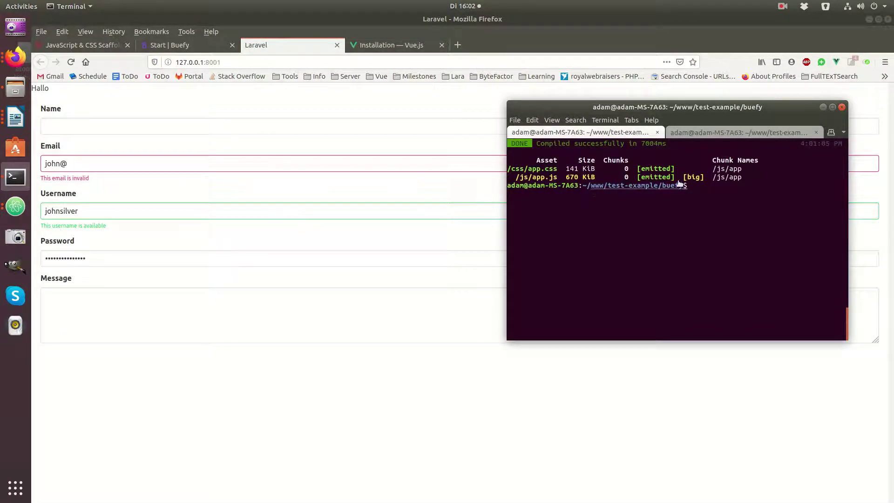
drag(599, 177, 566, 177)
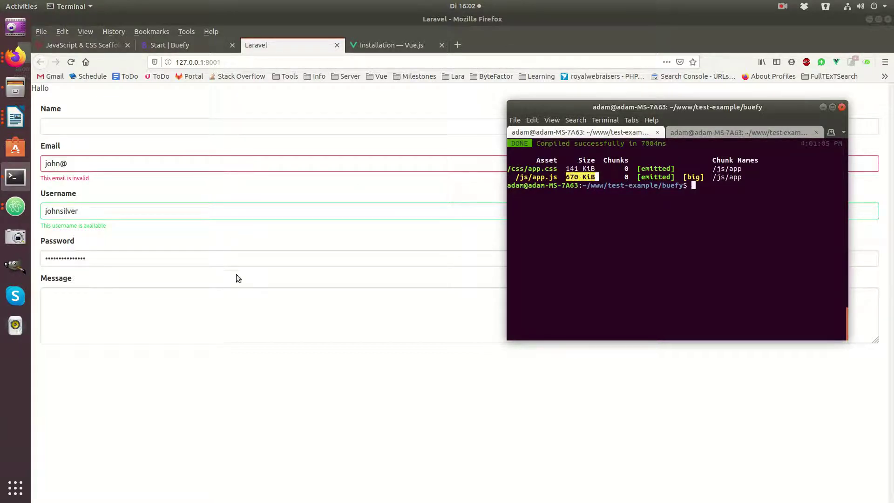
click(179, 46)
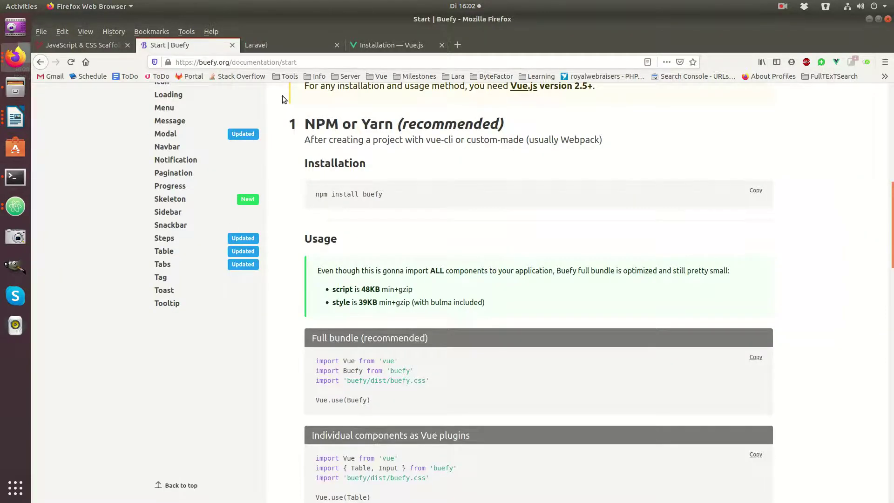
click(280, 44)
click(15, 177)
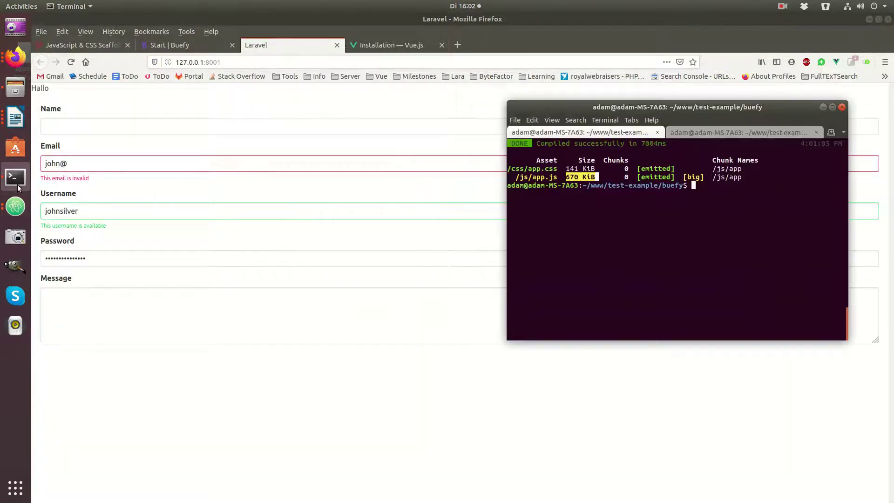
drag(558, 176, 532, 177)
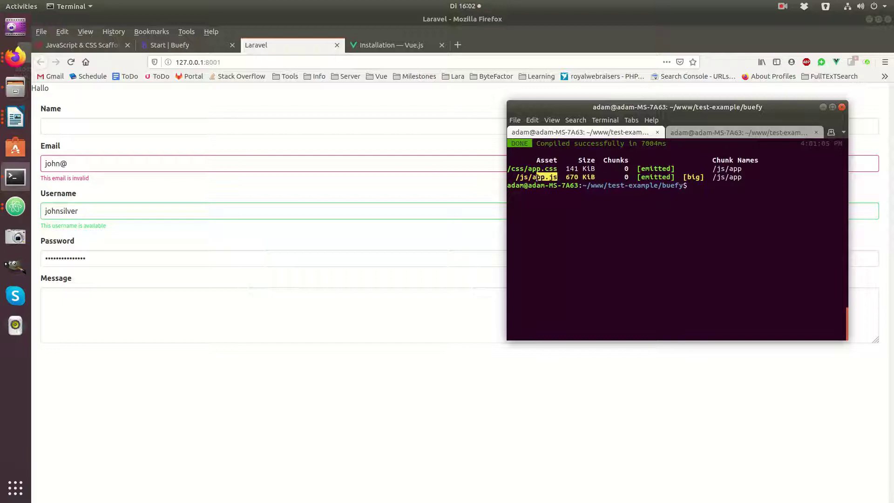
Step: Review the app.js asset line, then bring up and maximize the Atom window
click(563, 178)
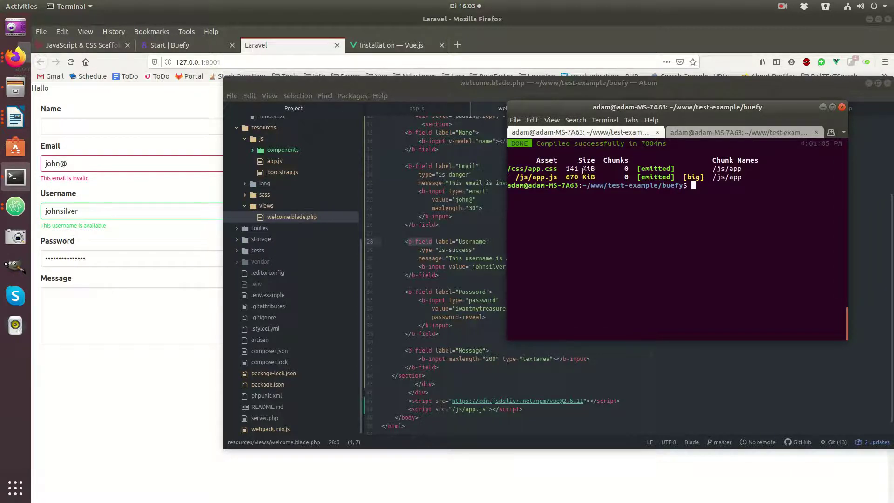
drag(532, 176, 559, 178)
click(15, 207)
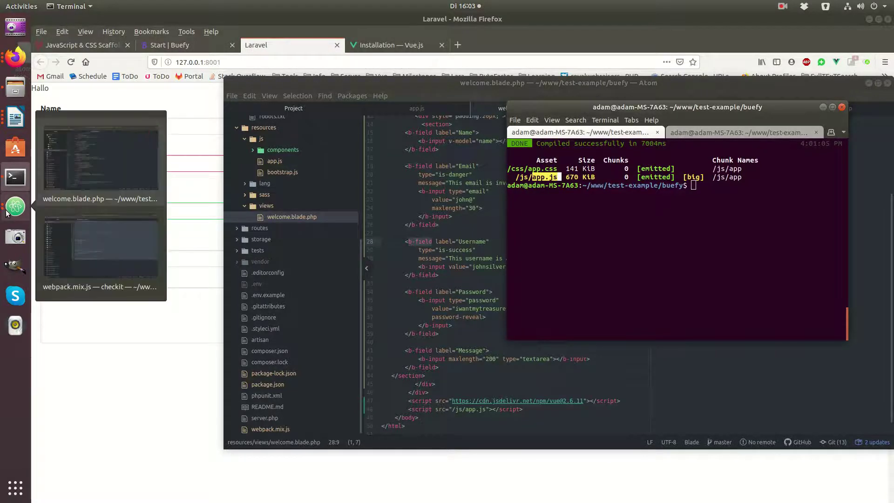
click(104, 172)
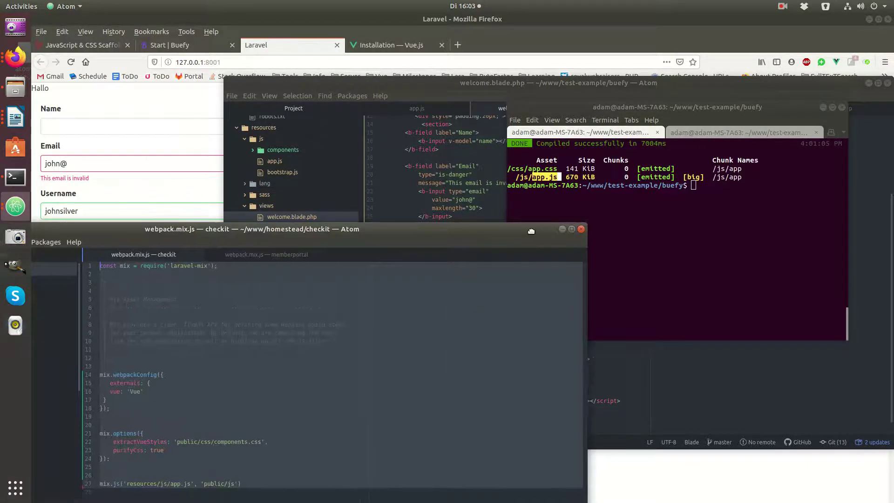
double_click(140, 222)
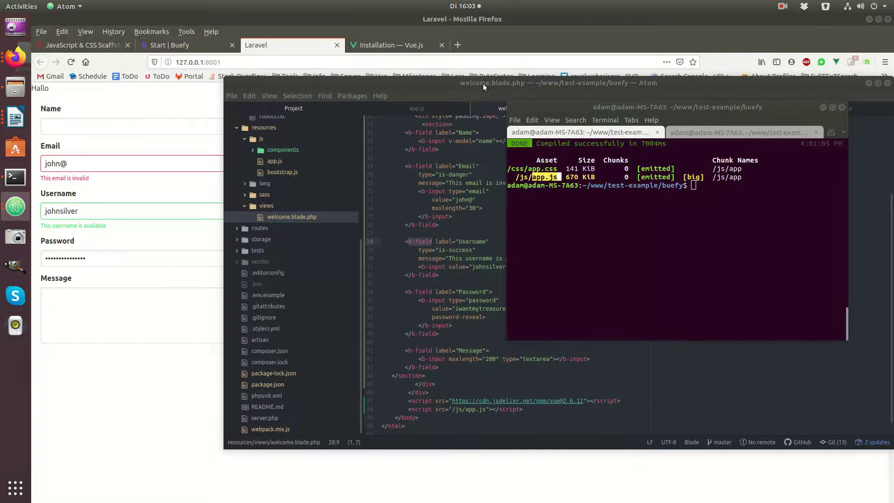
Step: Add mix.options({ extractVueStyles: 'public/css/components.css' }) to webpack.mix.js and save
double_click(483, 84)
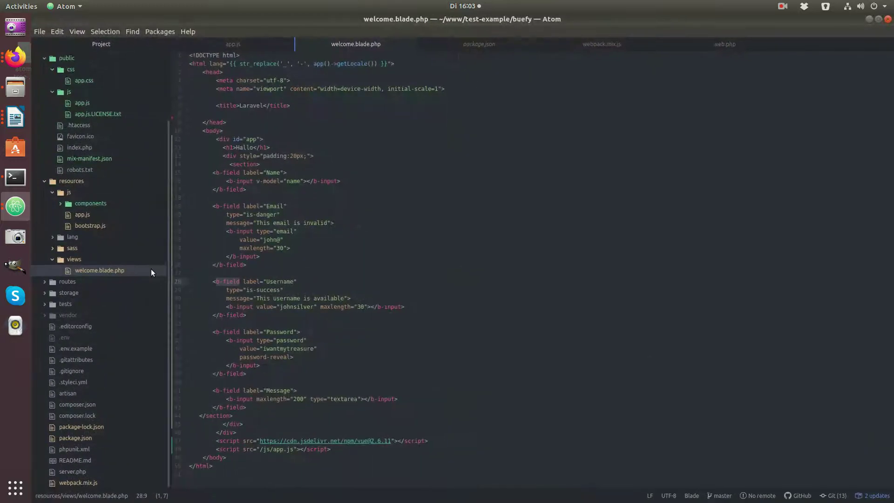
click(95, 482)
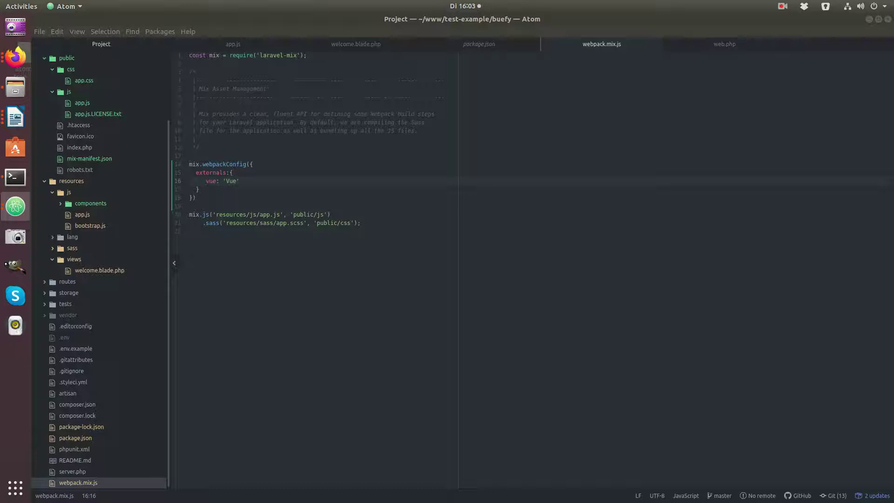
click(210, 198)
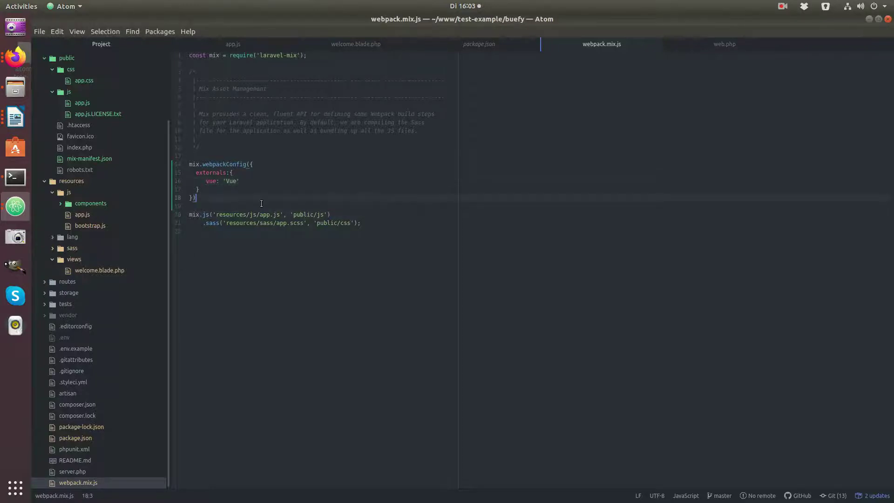
text(;)
key(Return)
key(Return)
text(mix.options)
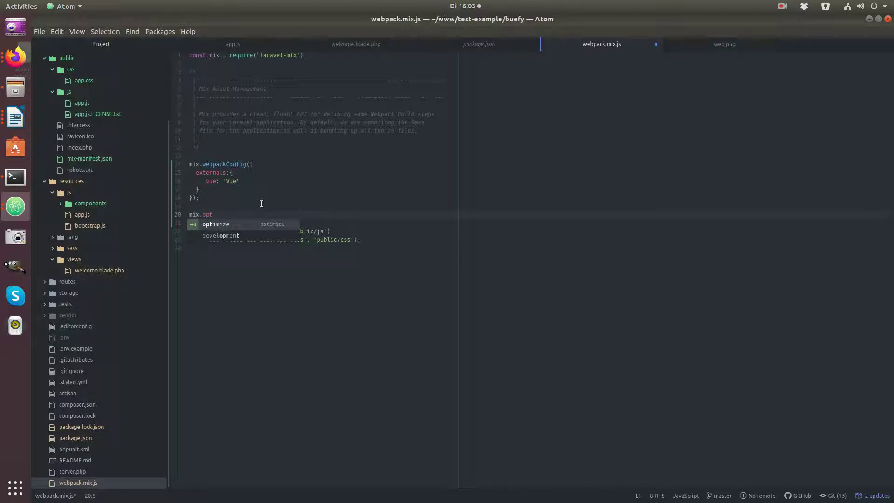
text(()
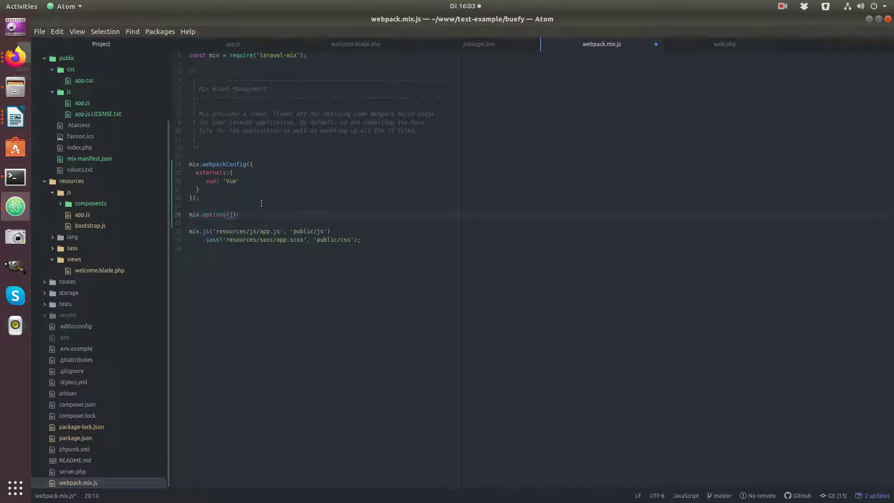
text({)
key(Return)
text(extrac)
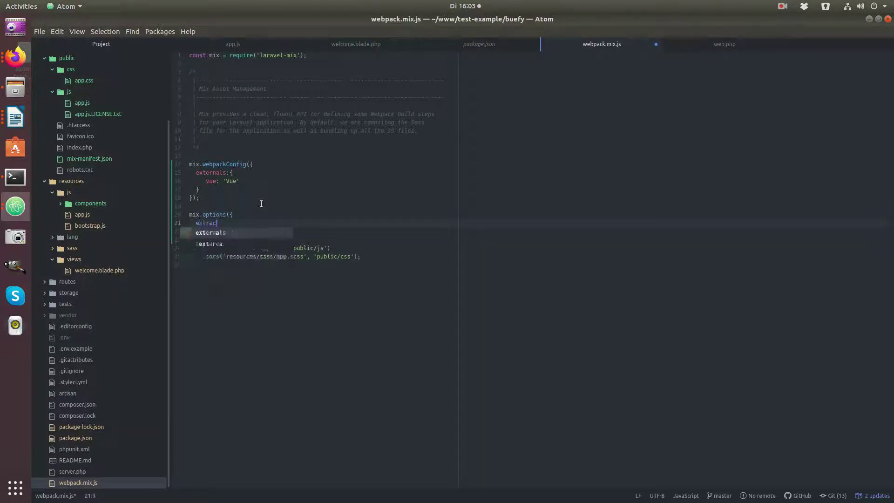
text(tVueStyle)
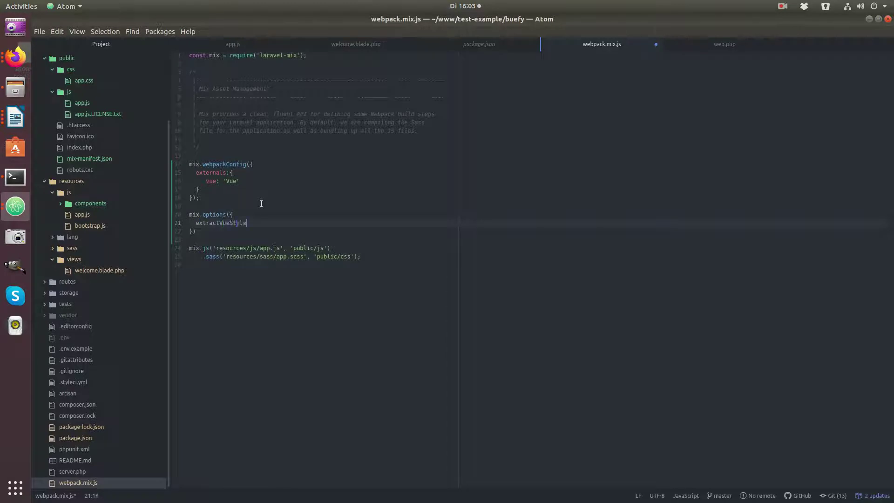
text(s: 'p)
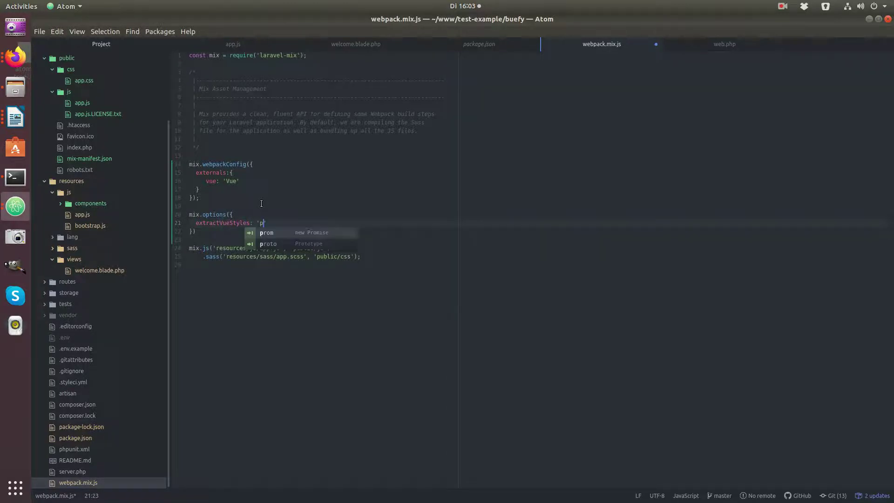
text(ublic/css/components)
key(ctrl+s)
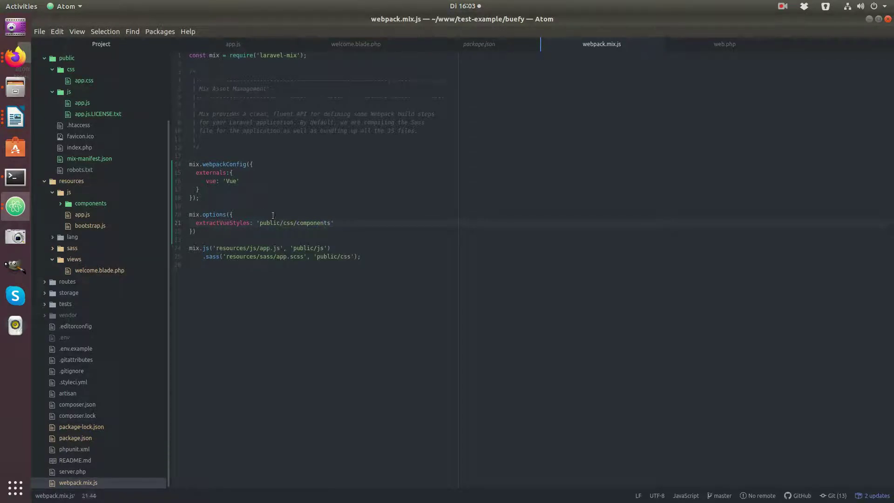
key(Down)
text(;)
Step: Run npm run prod twice, checking the 227 KiB app.js and new components.css output
key(alt+Tab)
text(npm run prod)
key(Return)
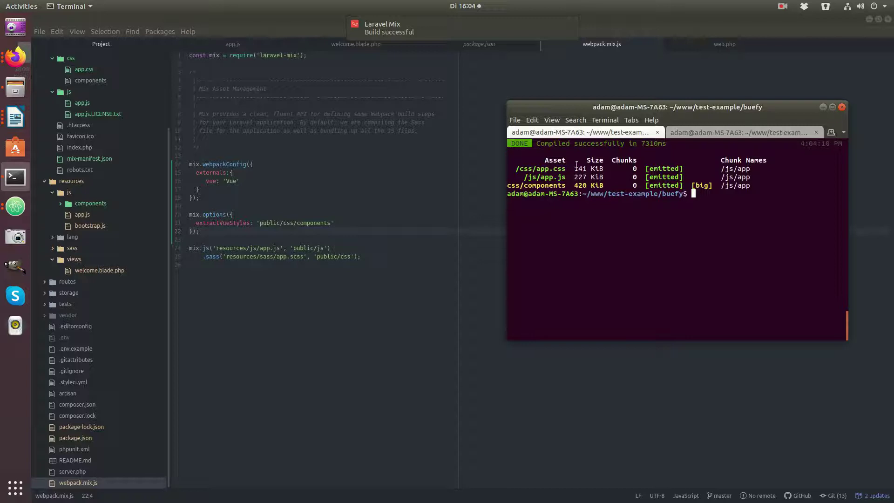
drag(574, 177, 587, 177)
click(581, 185)
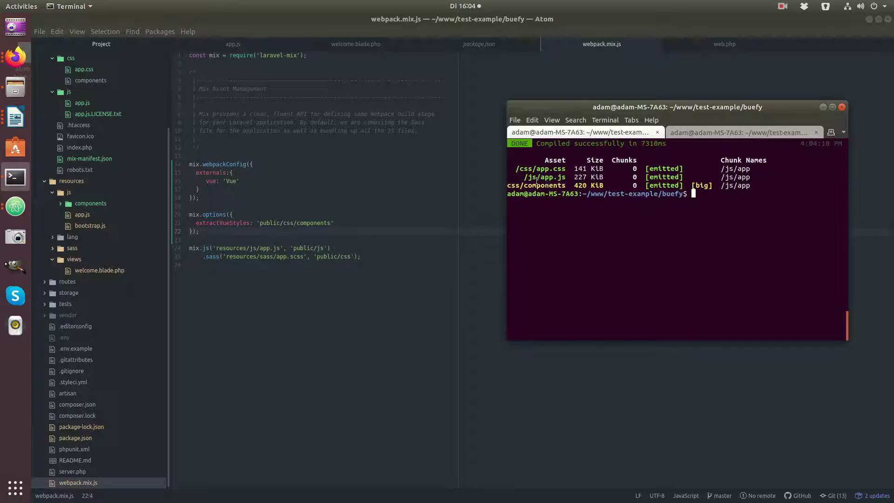
click(334, 223)
text(.css)
click(15, 177)
text(npm run prod)
key(Return)
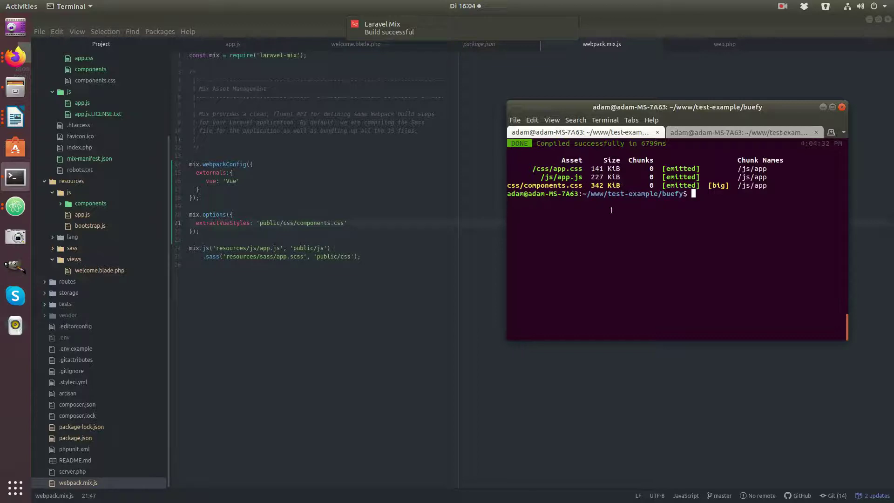
drag(583, 186, 529, 185)
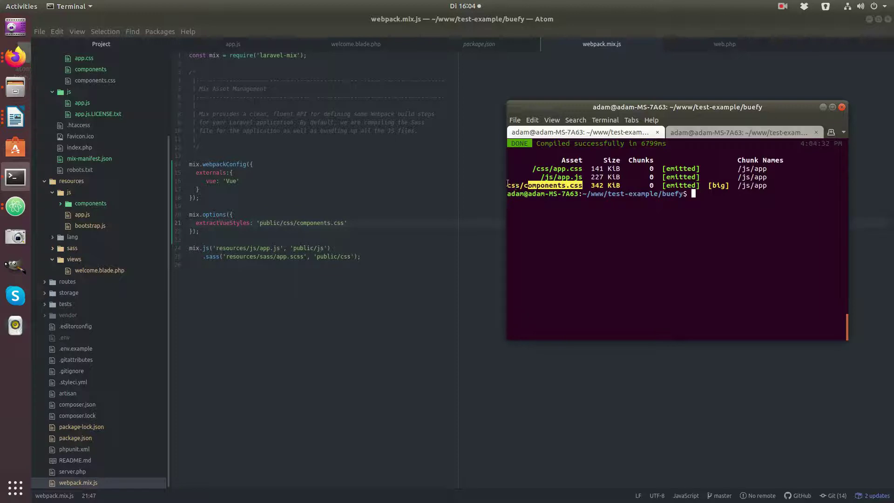
Step: Add purifyCss: true to mix.options in webpack.mix.js and save
click(365, 224)
text(,)
key(Return)
text(purif)
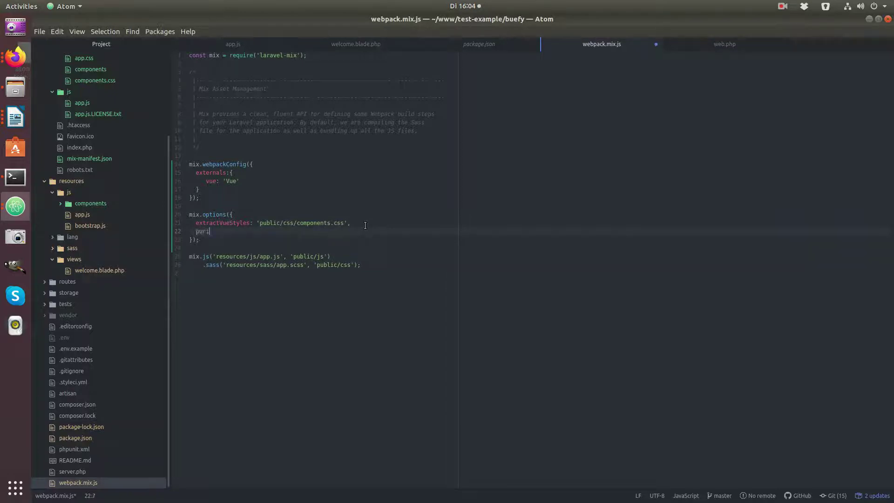
text(CSS)
key(BackSpace)
key(BackSpace)
text(ss: )
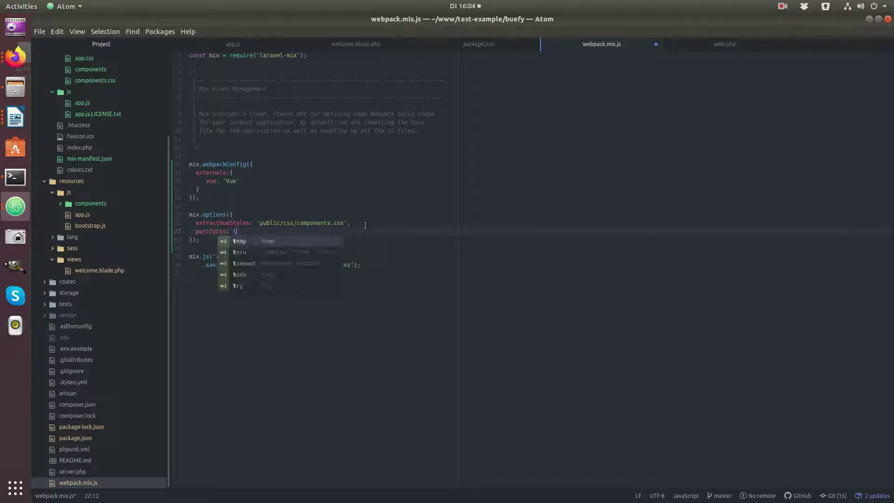
text(tur)
key(BackSpace)
key(BackSpace)
text(rue,)
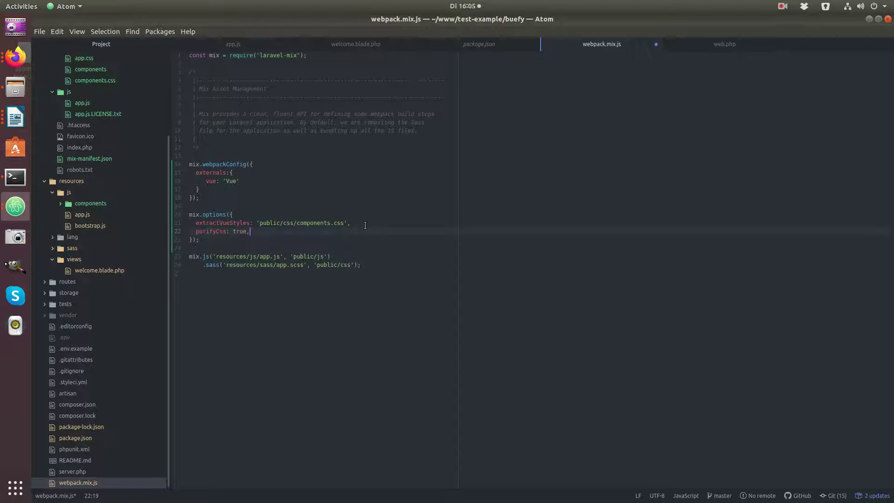
key(BackSpace)
key(ctrl+shift+Left)
click(210, 197)
key(ctrl+s)
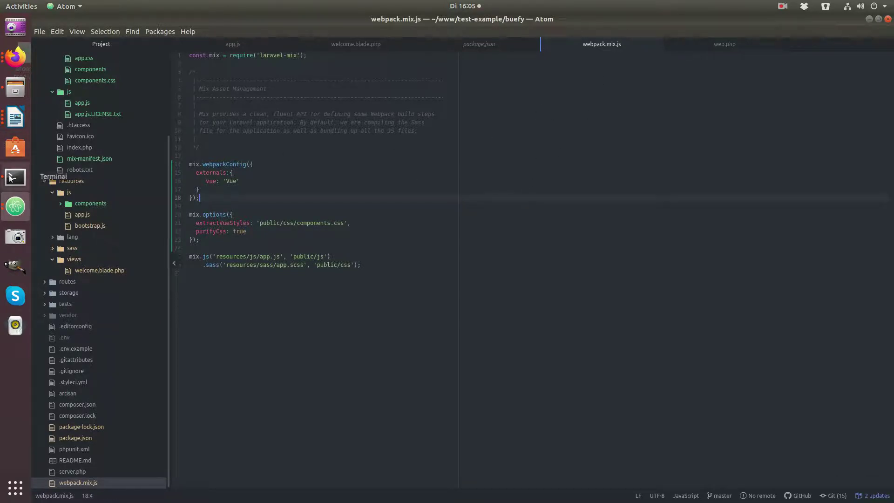
Step: Run npm run prod twice, shrinking components.css to 9.46 KiB
click(12, 178)
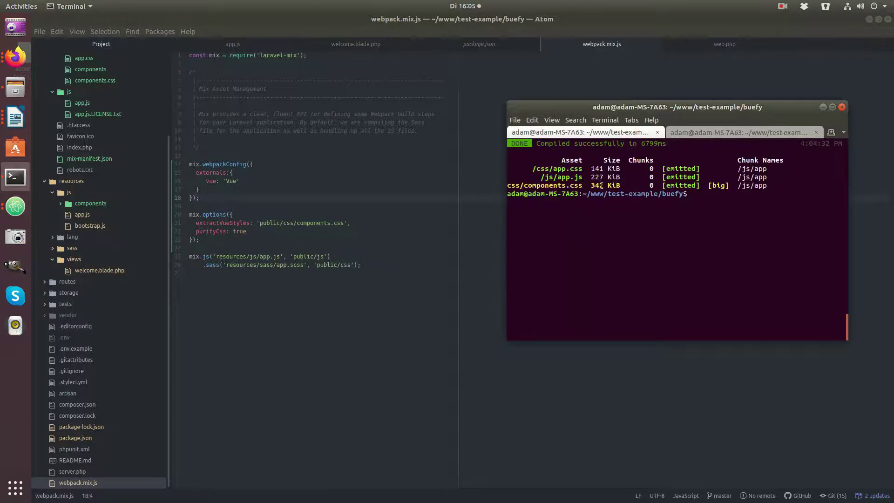
text(npm run prod)
key(Return)
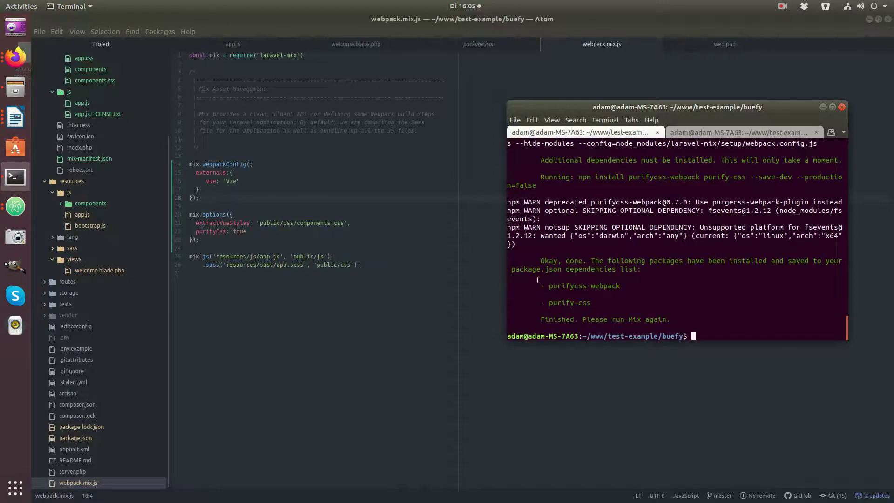
text(npm run prod)
key(Return)
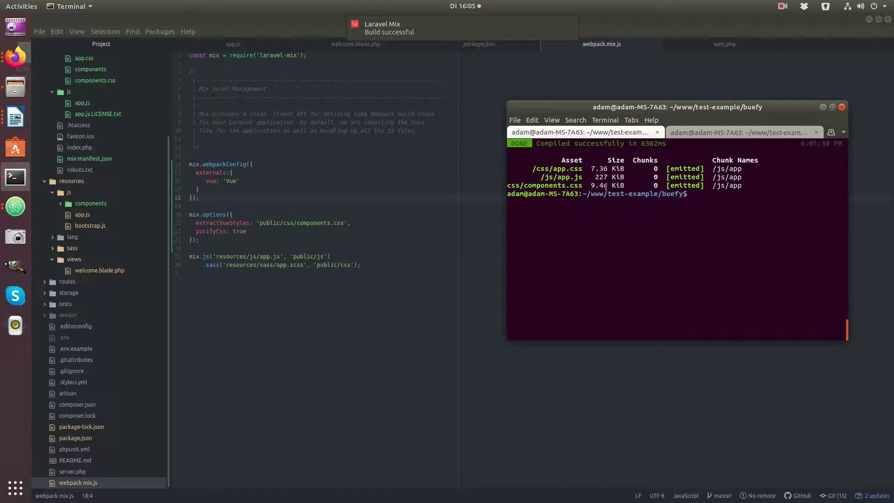
drag(609, 185, 589, 185)
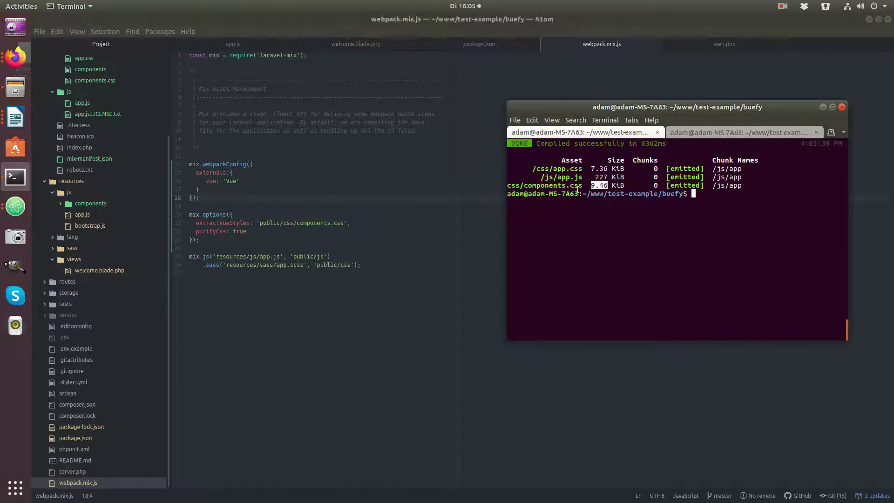
click(405, 240)
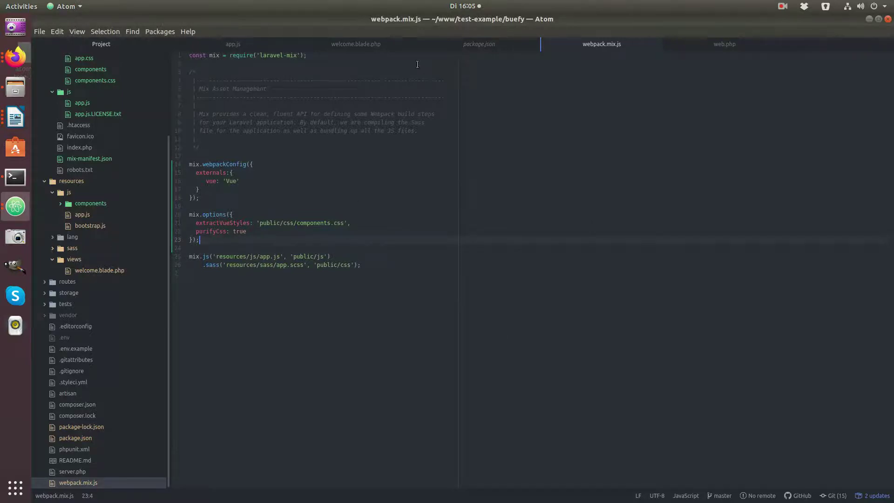
Step: Hide Atom, reload the Laravel form in Firefox, then restore and maximize Atom
key(super+h)
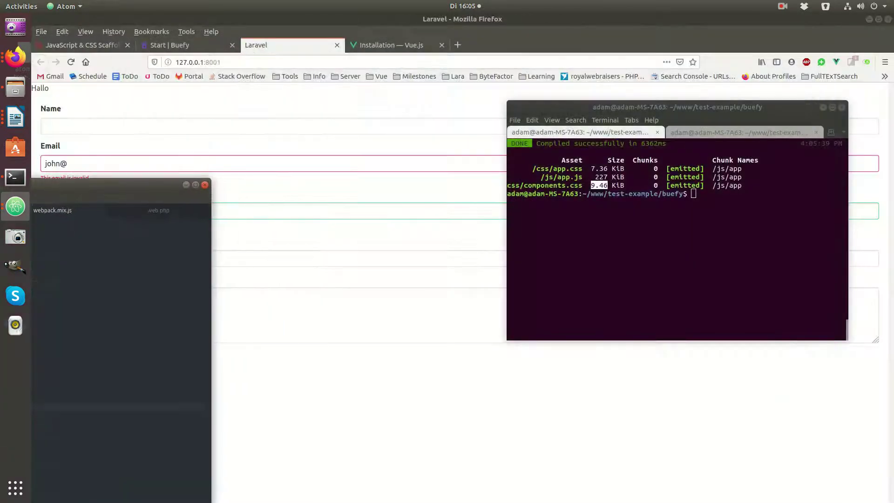
click(357, 386)
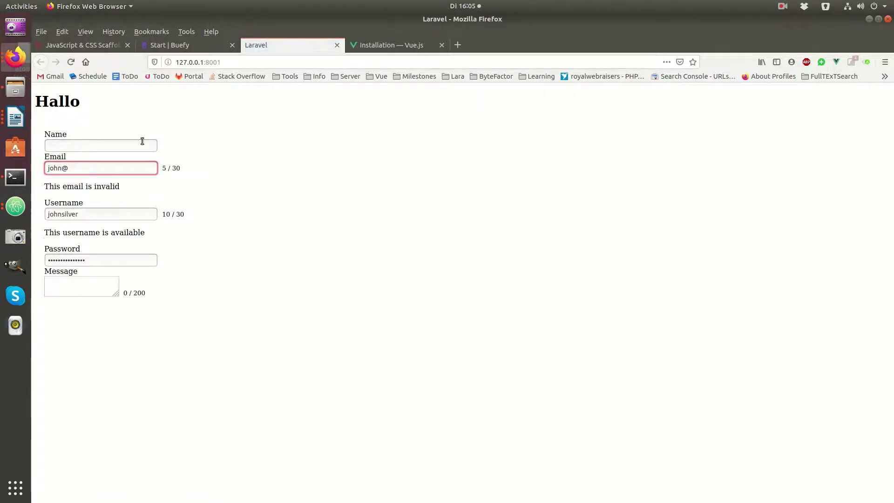
click(16, 206)
mouse_move(353, 173)
mouse_down()
mouse_move(636, 98)
mouse_move(647, 86)
mouse_up()
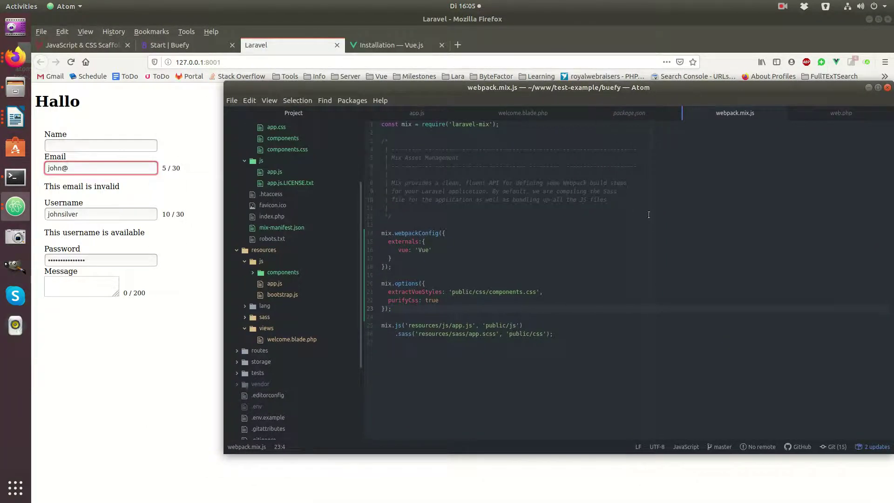
double_click(613, 89)
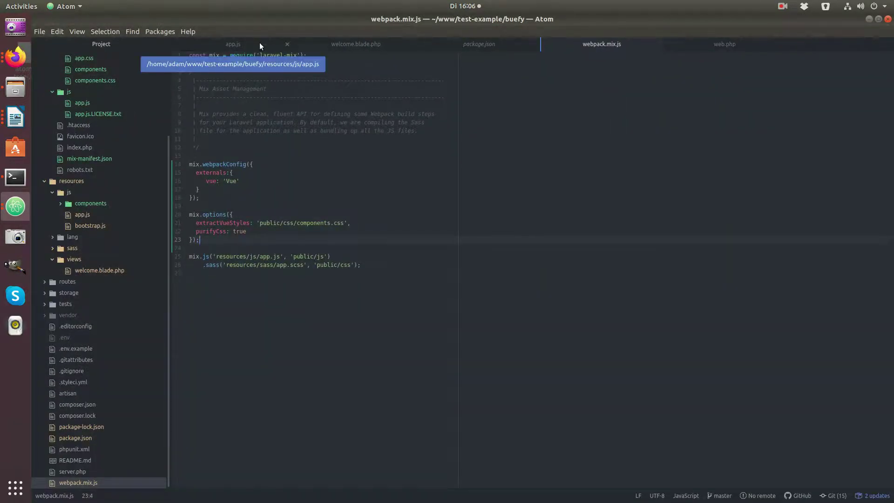
Step: Below the title in welcome.blade.php, add <link href="/css/components.css" rel="stylesheet" /> and save
click(355, 43)
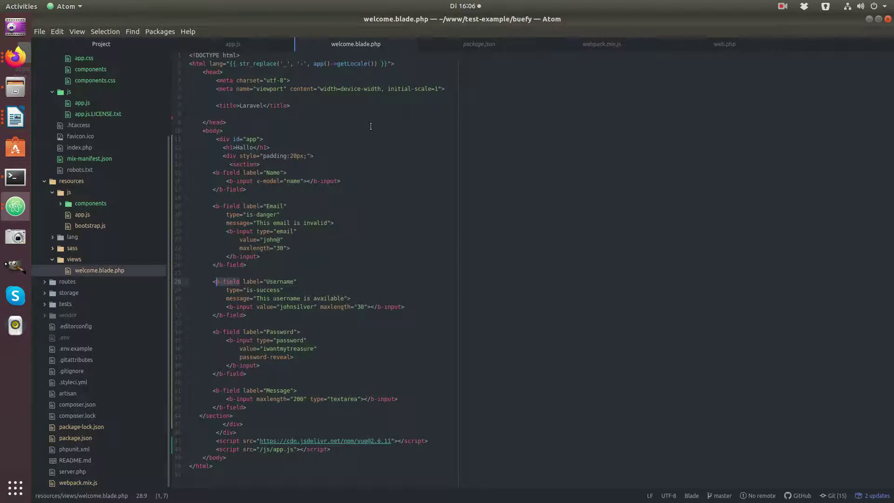
click(302, 103)
key(Return)
key(Return)
text(<link href="/cs)
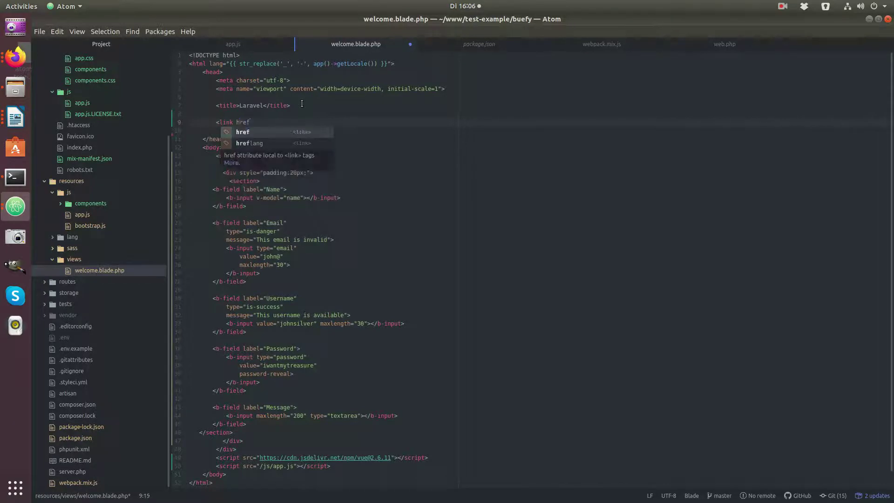
text(s/)
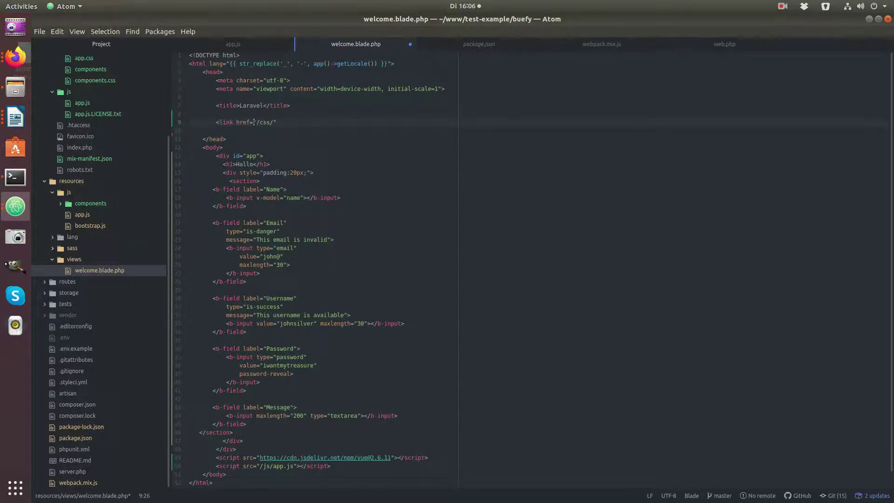
scroll(142, 178, up, 5)
scroll(142, 178, up, 3)
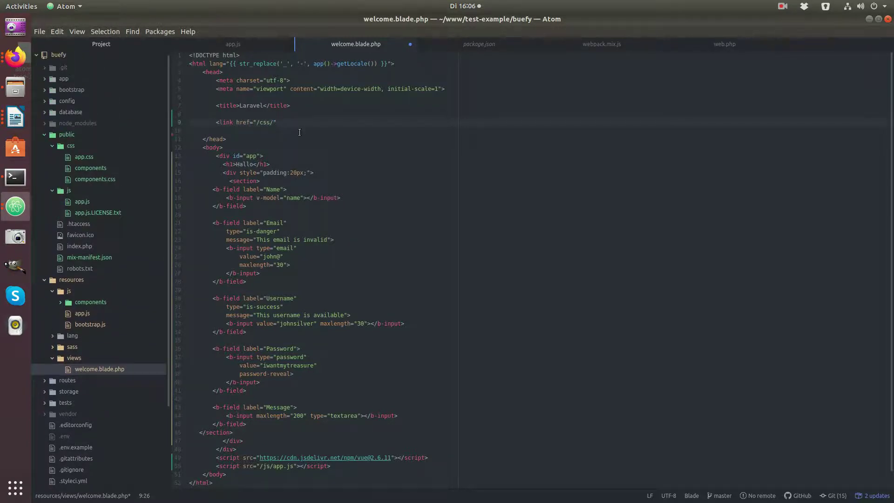
text(app.css)
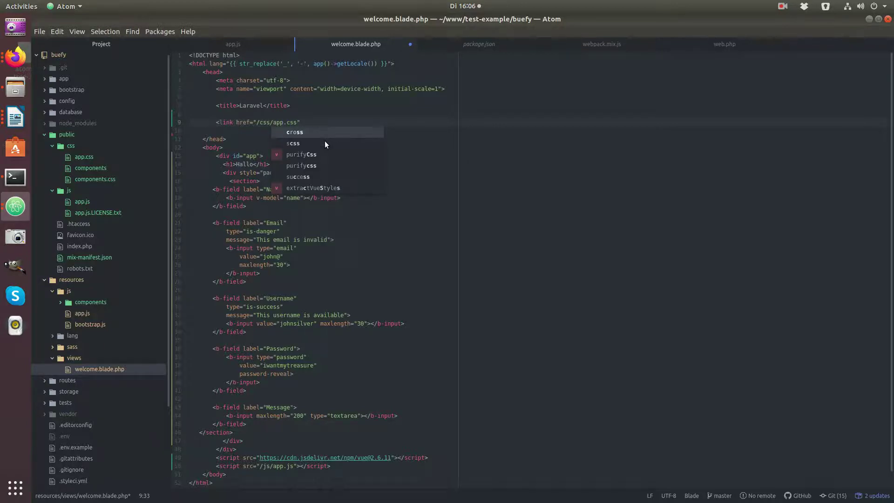
key(BackSpace)
key(BackSpace)
key(BackSpace)
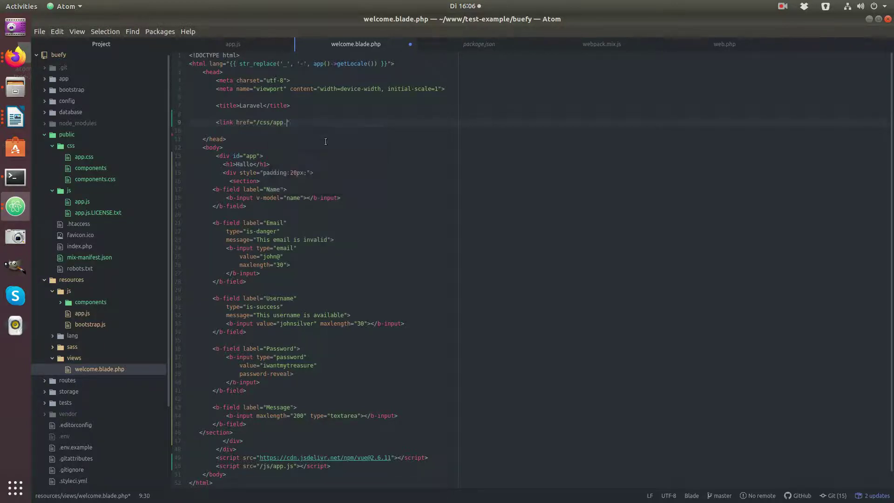
text(components)
text(.css")
text( type)
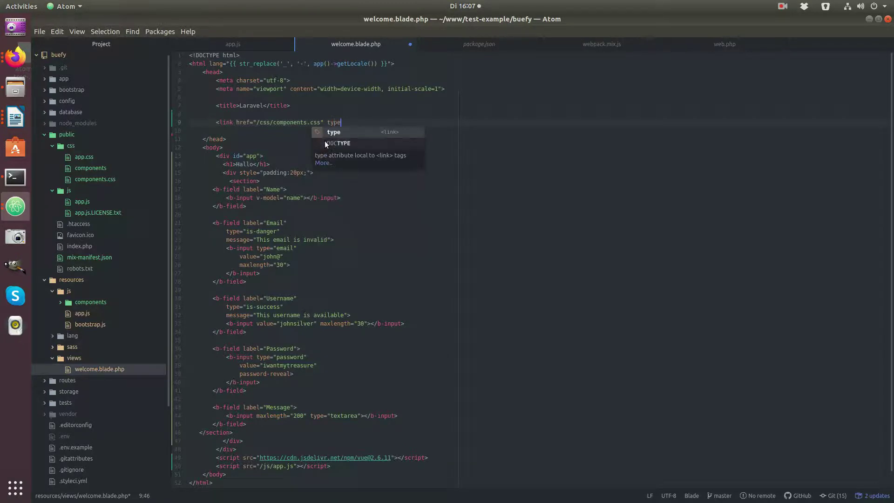
key(BackSpace)
key(BackSpace)
key(BackSpace)
text(r)
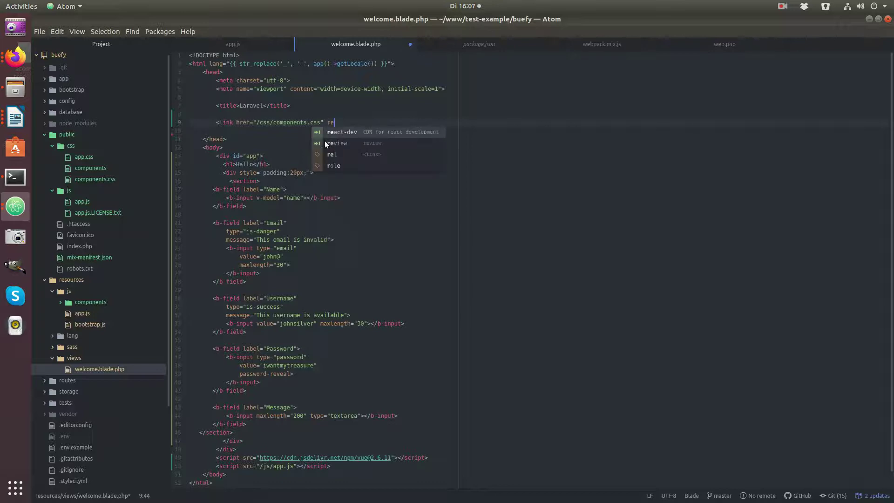
text(el="stylesheet)
key(Right)
text(>)
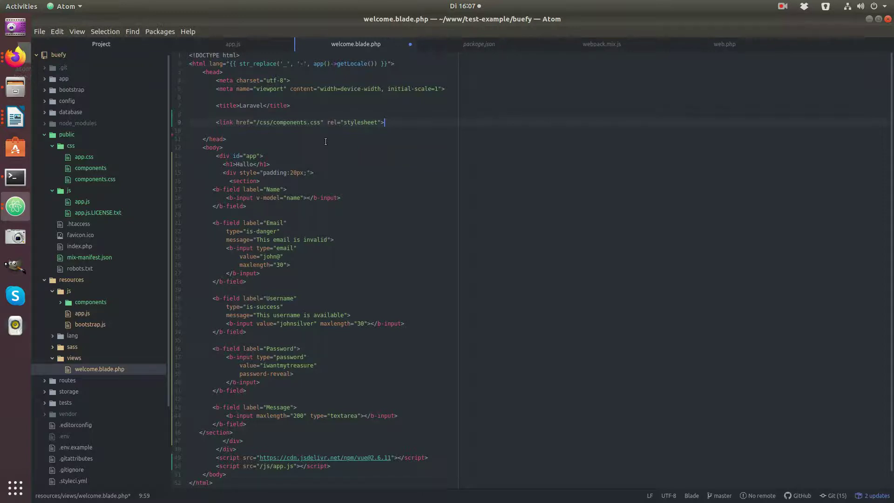
key(Left)
key(Left)
key(Escape)
click(15, 55)
Step: Check the Laravel form, note the 227 KiB app.js in the terminal, then return to Firefox
click(71, 49)
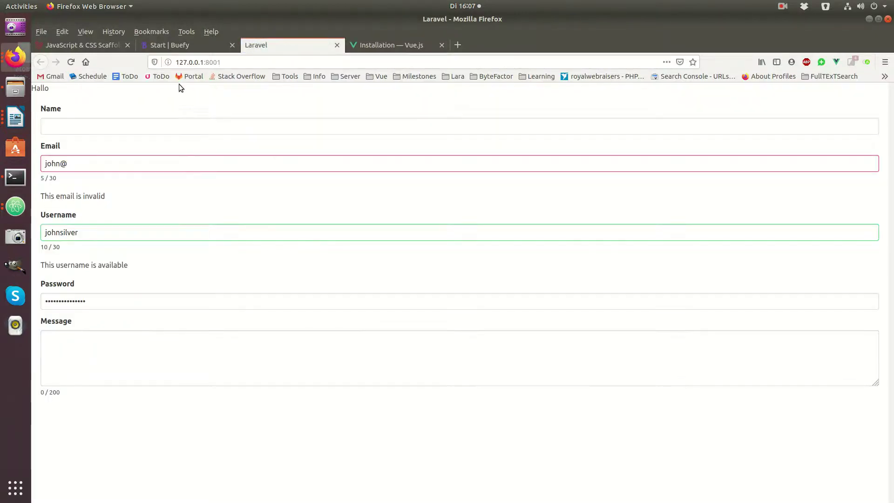
click(15, 177)
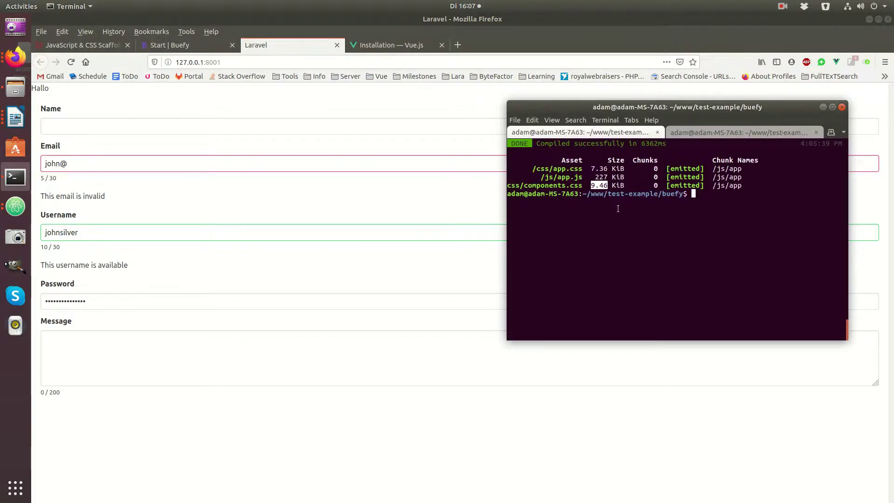
double_click(602, 178)
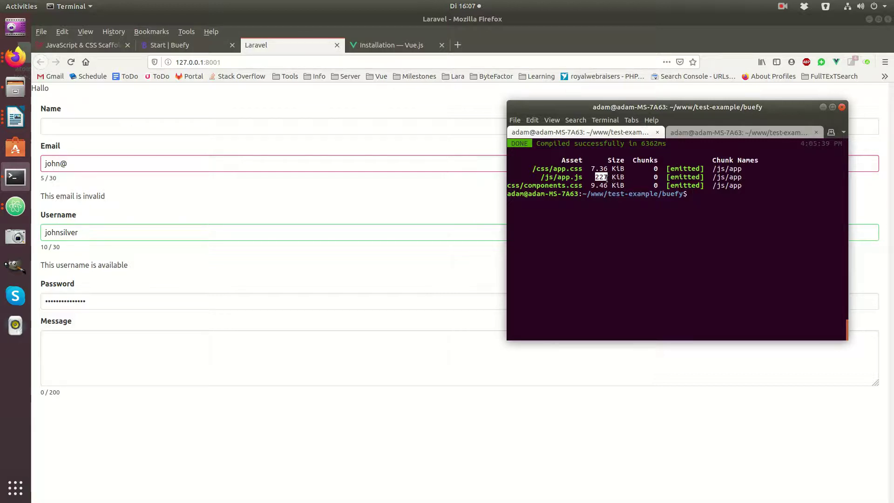
click(250, 105)
Step: Select Buefy's individual-components import example, covering the Table and Input imports and Vue.use lines
click(169, 45)
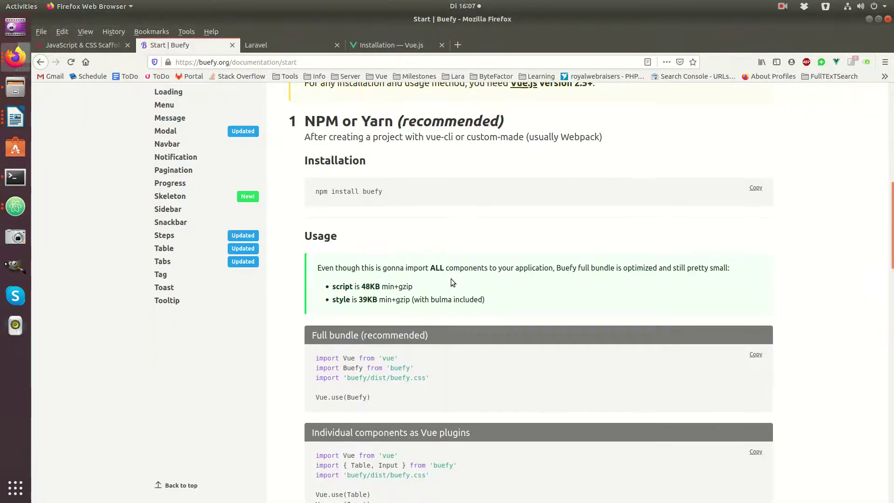
scroll(451, 279, down, 3)
scroll(450, 279, down, 1)
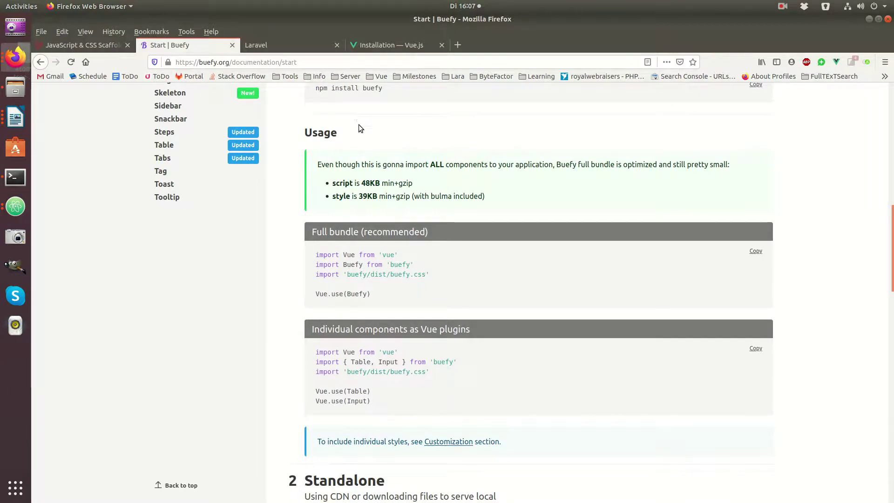
scroll(359, 130, down, 1)
scroll(349, 210, down, 1)
double_click(345, 211)
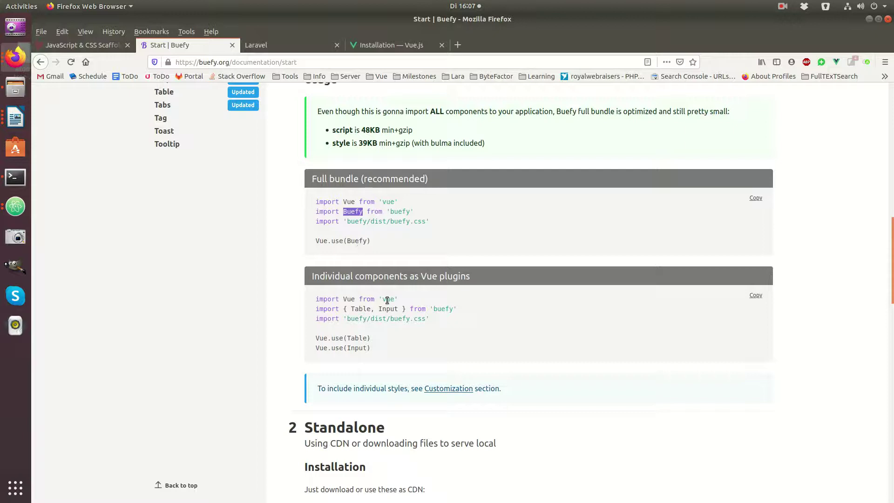
drag(372, 349, 317, 310)
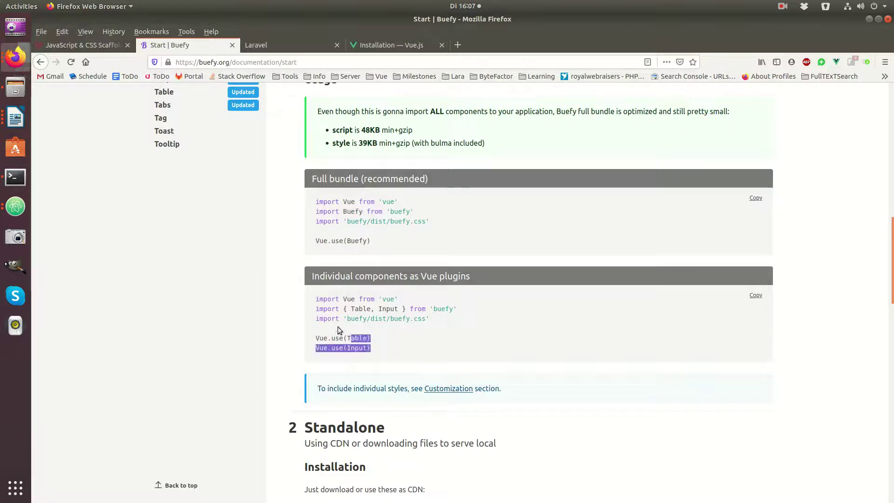
click(16, 207)
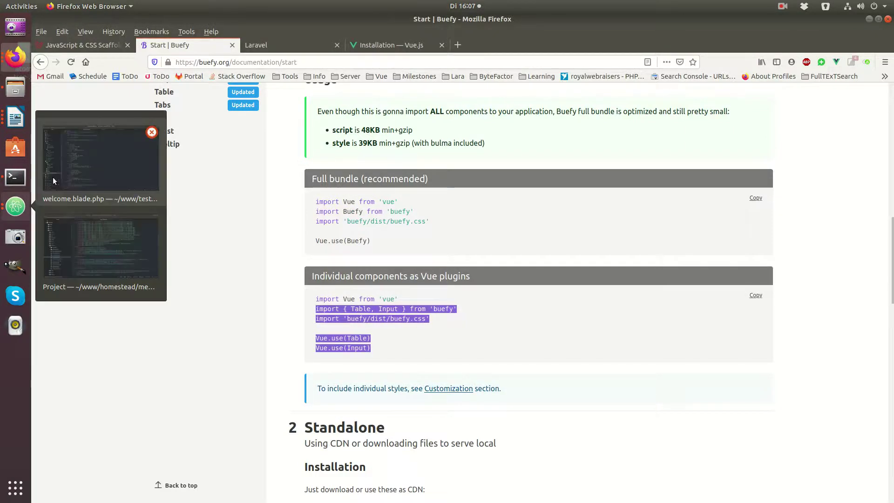
Step: Replace app.js's Buefy imports with the Table and Input import, keeping only Vue.use(Input)
click(109, 239)
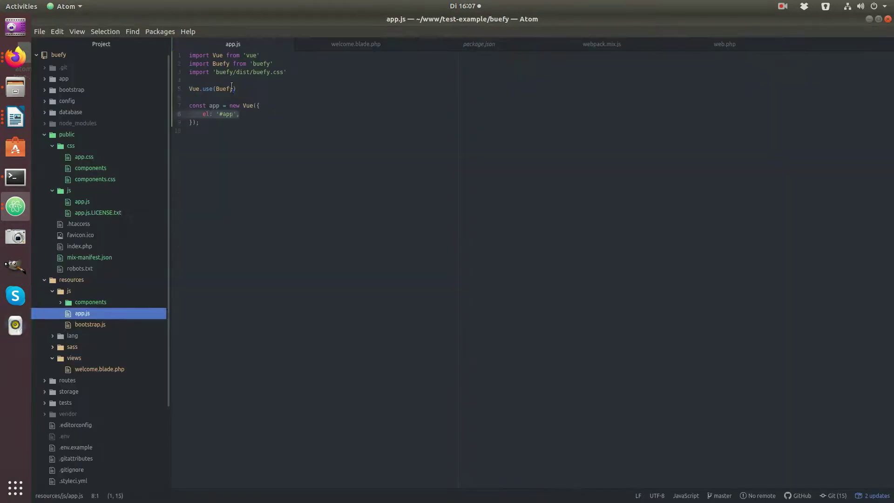
drag(189, 56, 238, 88)
text(import { Table, Input } from 'buefy' import 'buefy/dist/buefy.css'  Vue.use(Table) Vue.use(Input))
key(ctrl+z)
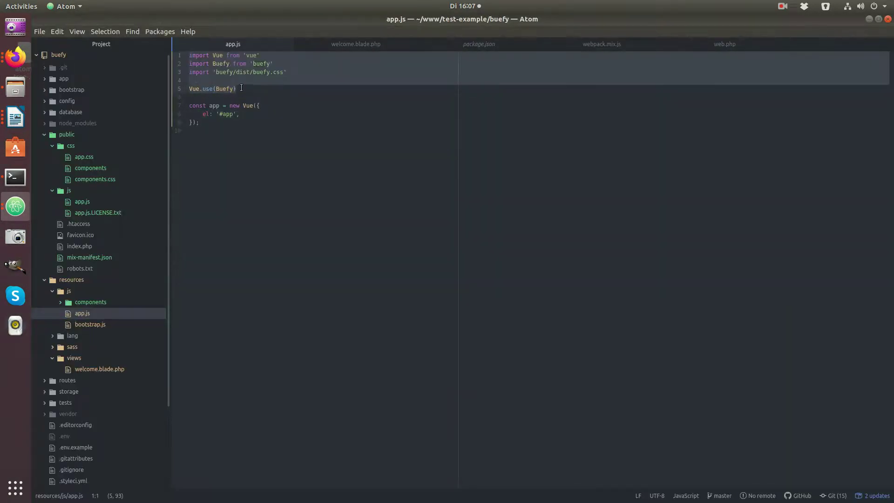
text(import { Table, Input } from 'buefy' import 'buefy/dist/buefy.css'  Vue.use(Table) Vue.use(Input))
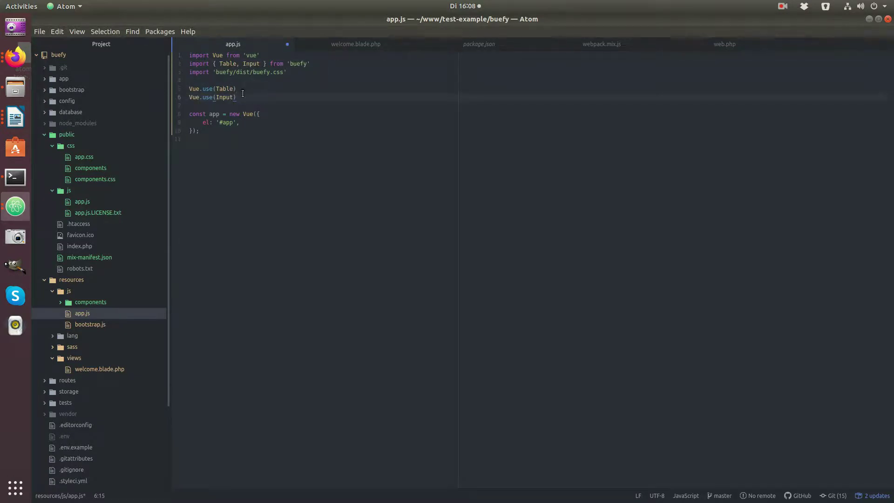
triple_click(231, 89)
key(BackSpace)
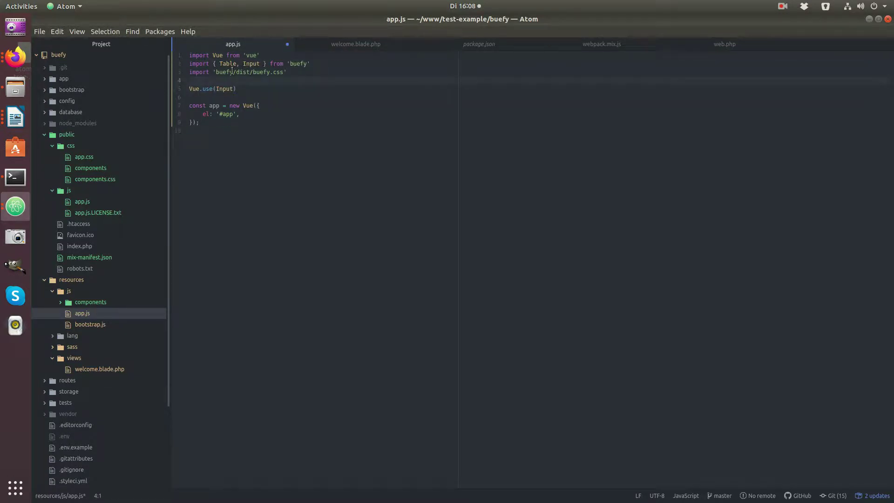
double_click(225, 89)
Step: Run the production build and highlight the new sizes: app.js 13.5 KiB, components.css 9.87 KiB
key(alt+Tab)
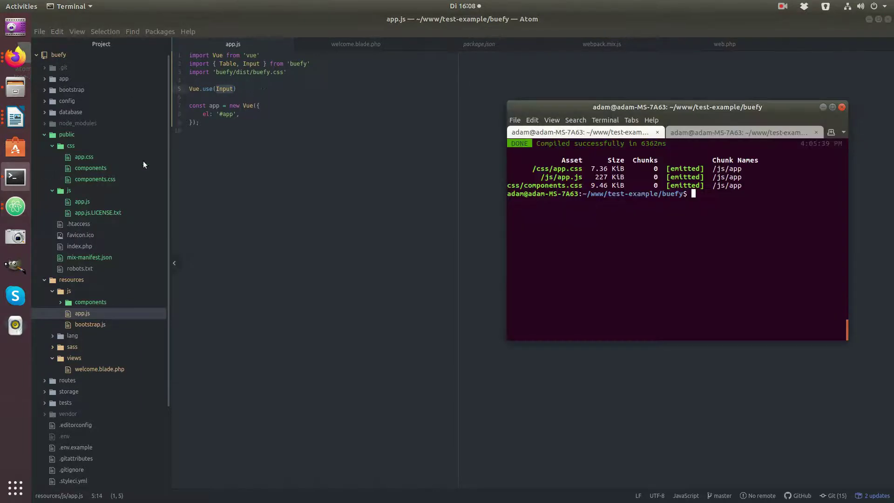
text(npm run prod)
key(Return)
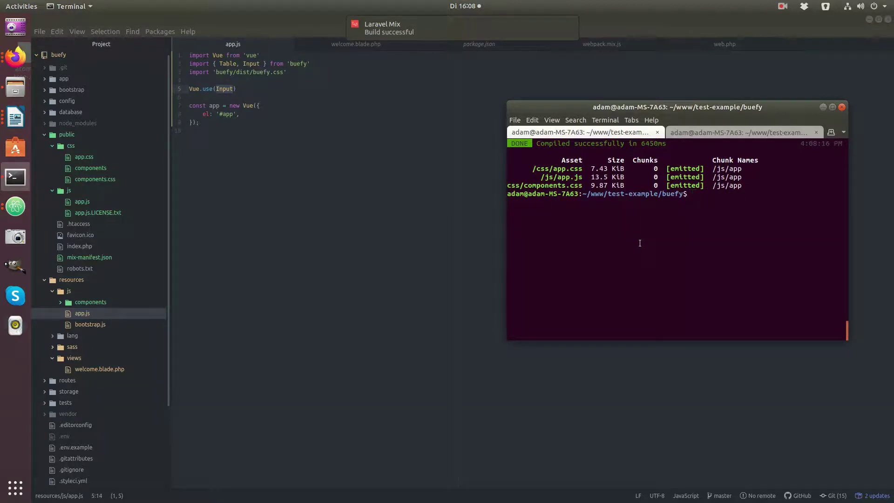
drag(608, 177, 592, 177)
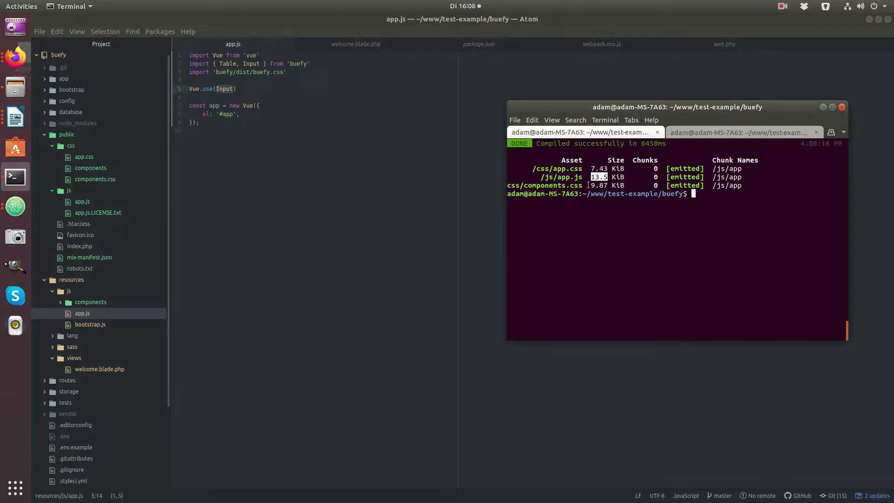
drag(589, 186, 607, 186)
click(15, 57)
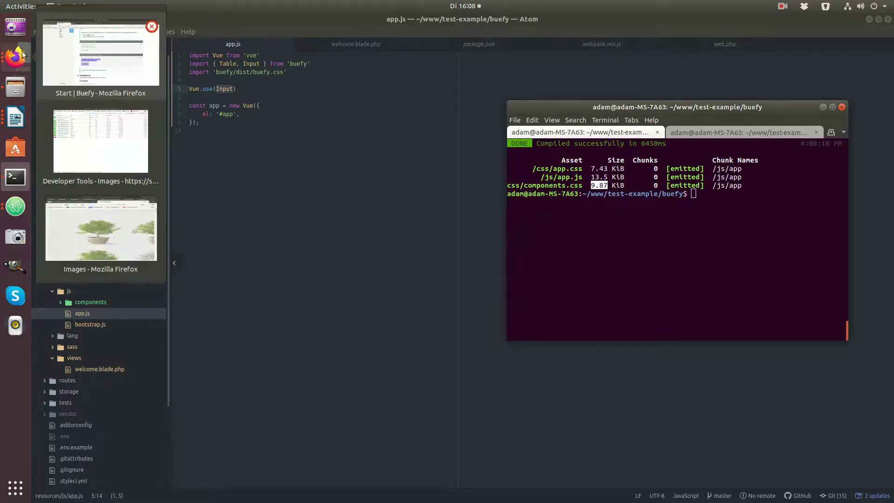
Step: Switch to the Laravel form page in Firefox and reload it
click(119, 76)
click(257, 44)
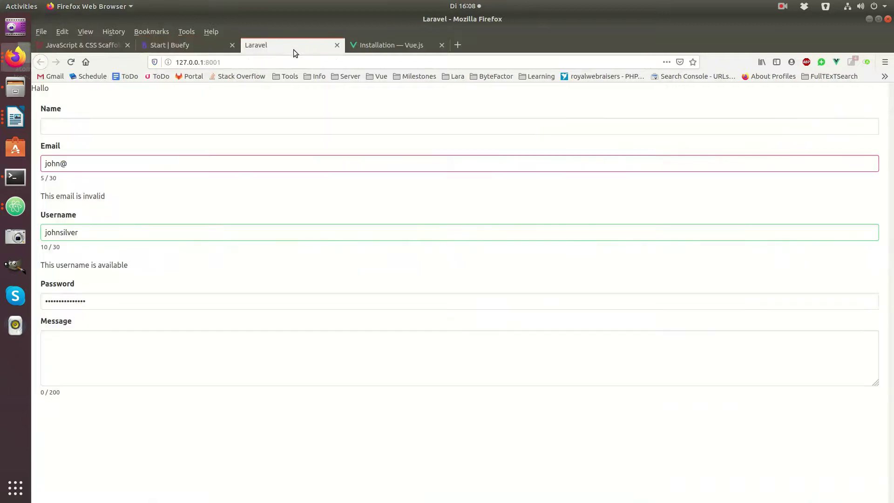
key(F5)
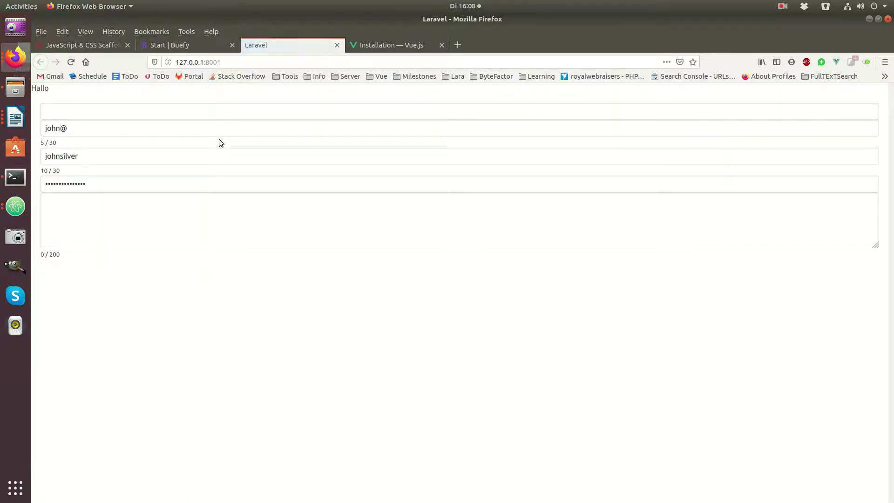
click(803, 9)
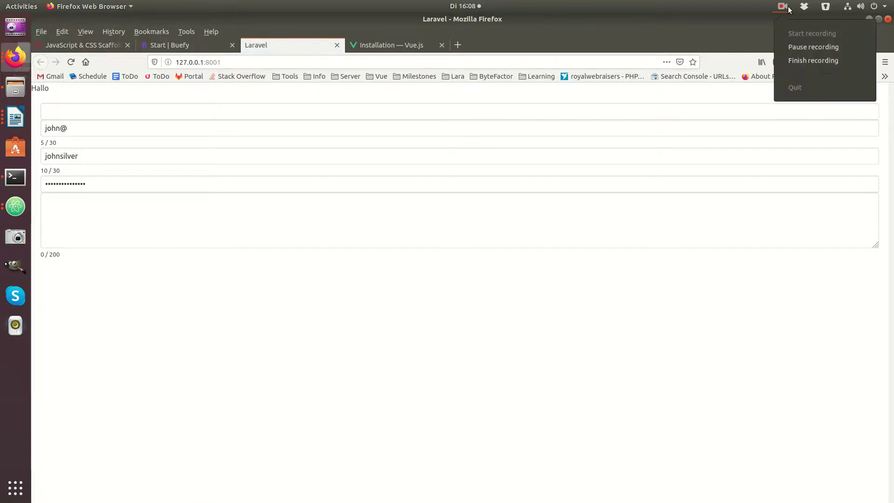
click(831, 46)
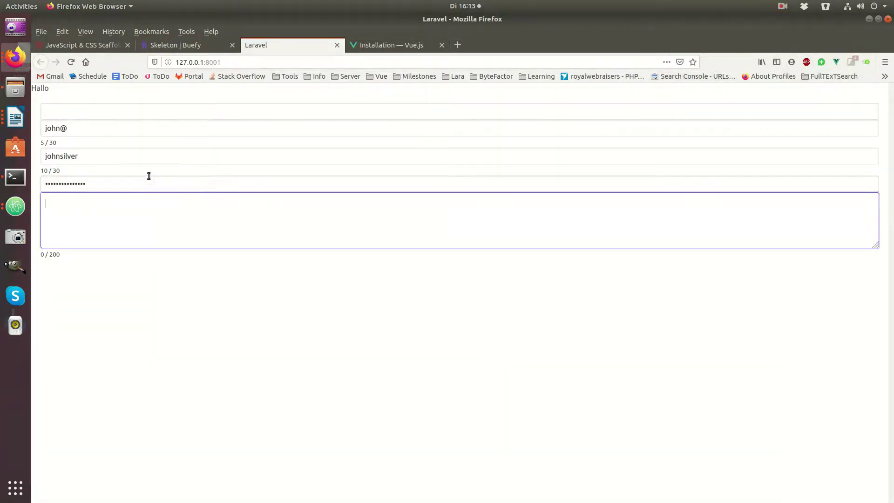
Step: Focus the password, username and email fields, then inspect the form in developer tools
click(136, 183)
click(97, 157)
click(132, 129)
right_click(264, 278)
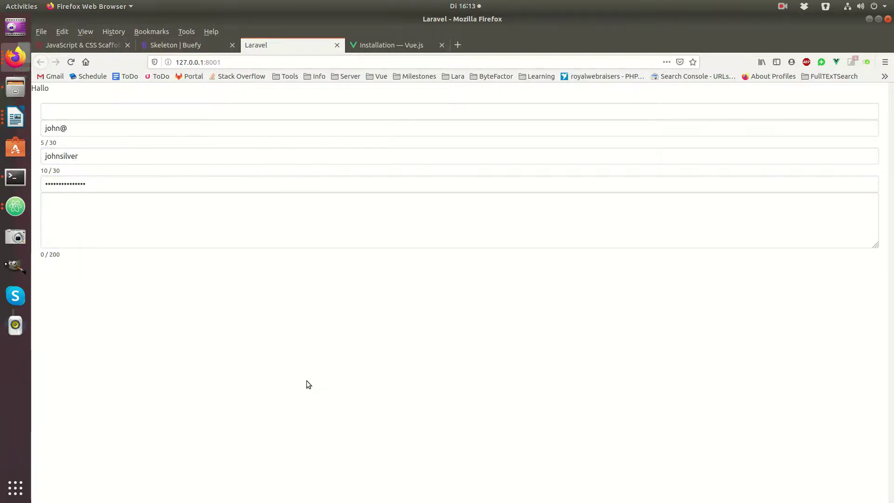
click(305, 379)
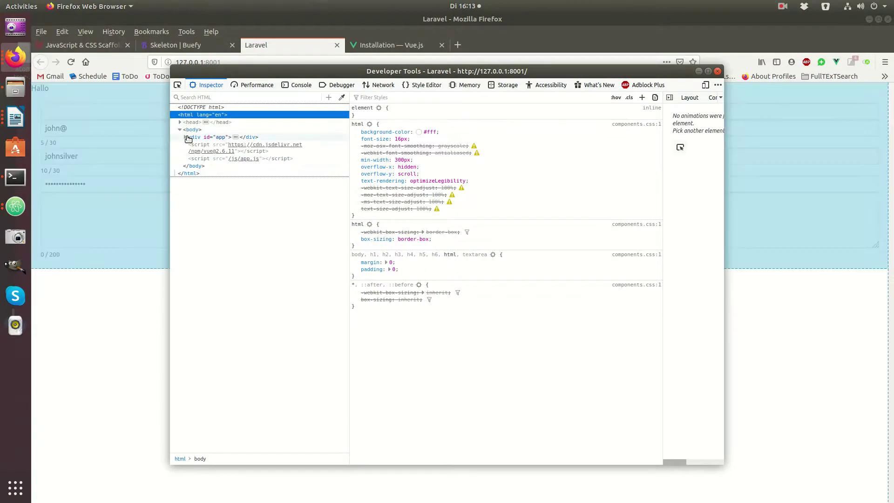
Step: Expand div#app down to the unrendered b-field tags, then close devtools for the Vue.js guide
click(184, 137)
click(190, 153)
click(194, 160)
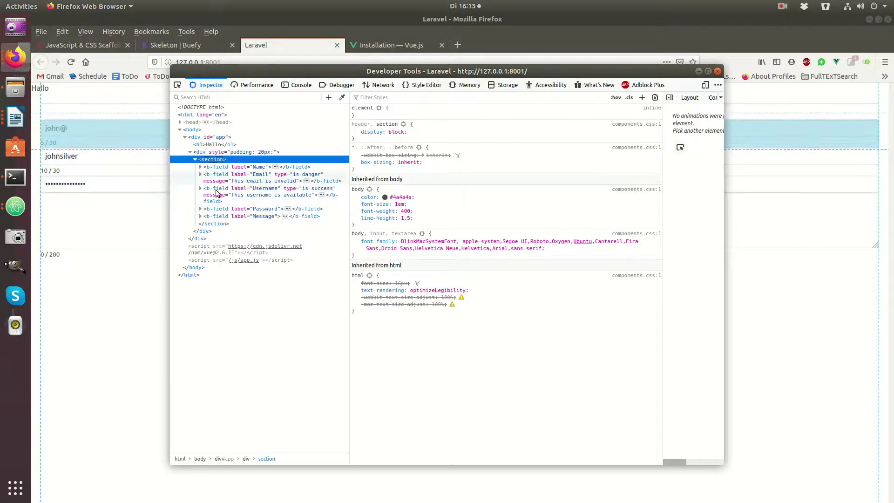
click(717, 71)
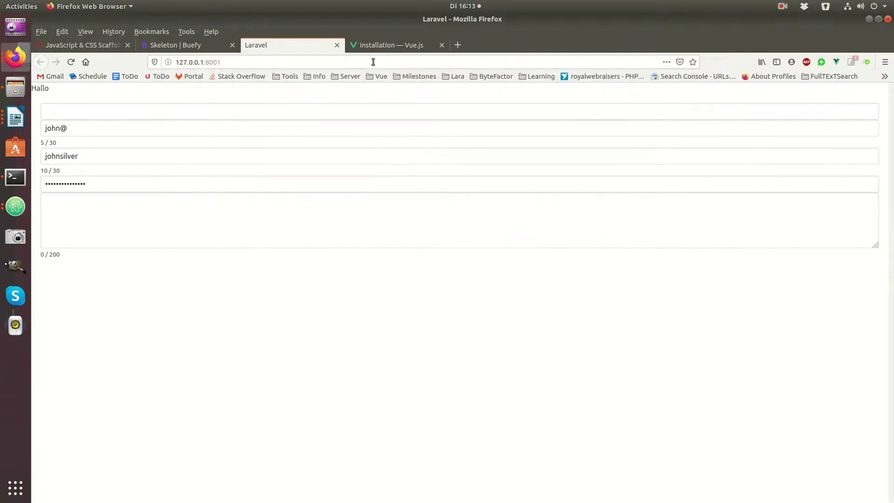
click(381, 44)
scroll(304, 218, up, 3)
scroll(304, 219, up, 3)
Step: Read the Buefy Input and Field documentation, highlighting the Field usage notes
click(175, 45)
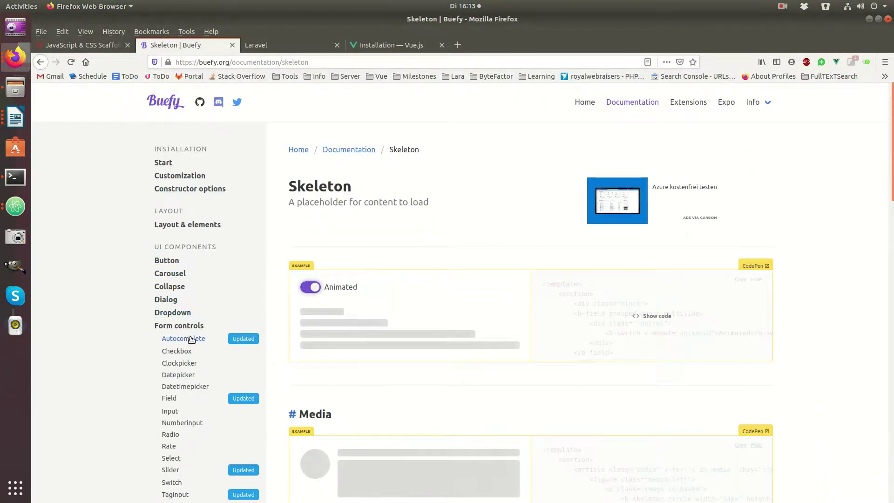
click(169, 411)
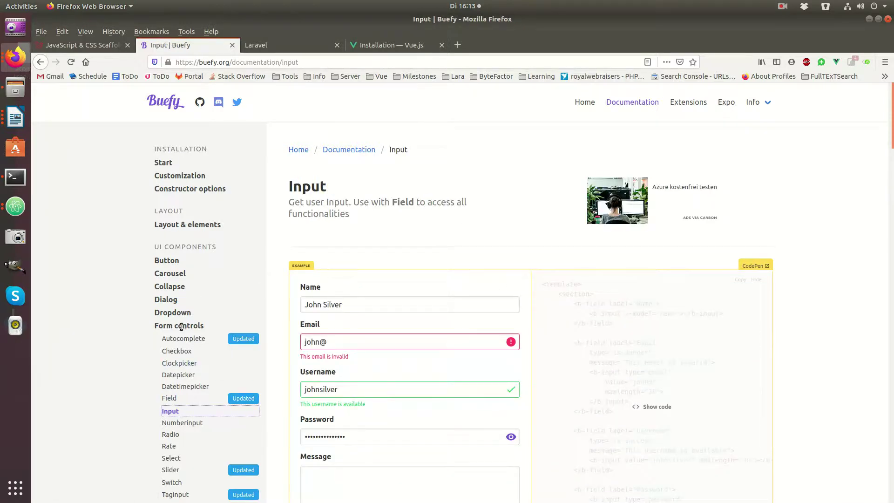
drag(367, 202, 410, 202)
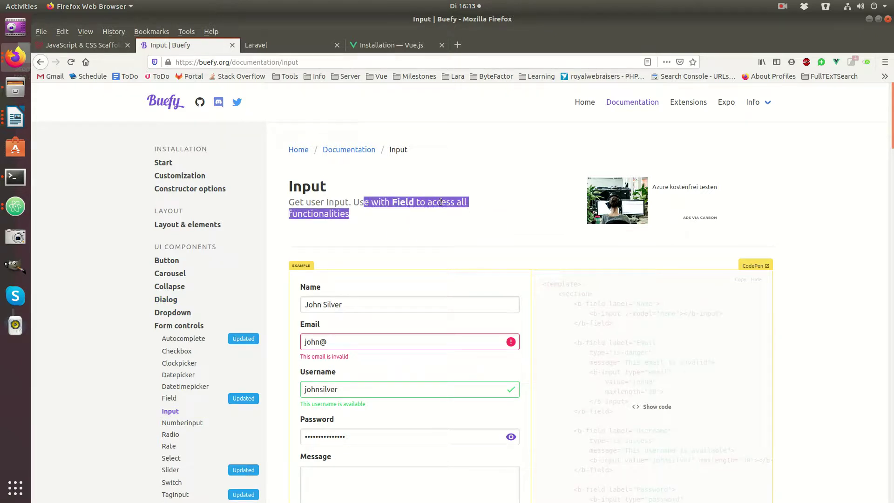
click(168, 398)
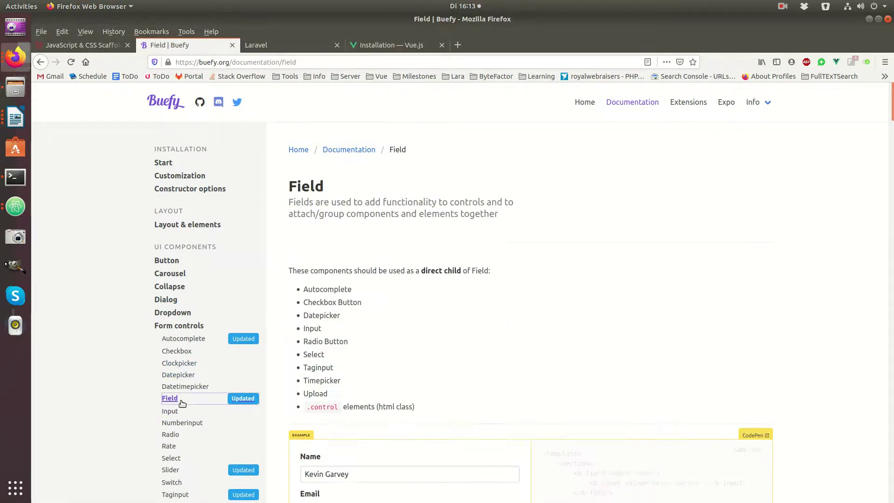
drag(320, 201, 472, 202)
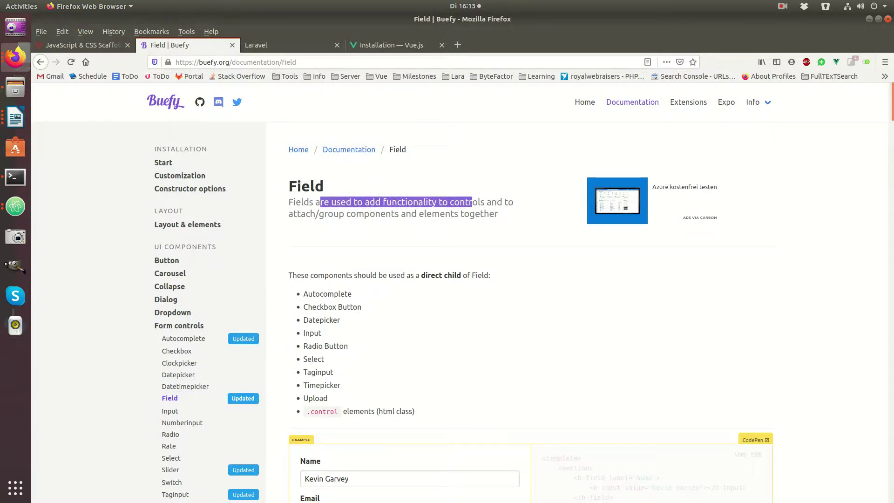
Step: Replace Layout with Field in app.js's import and Vue.use lines
key(alt+Tab)
key(alt+Tab)
click(352, 131)
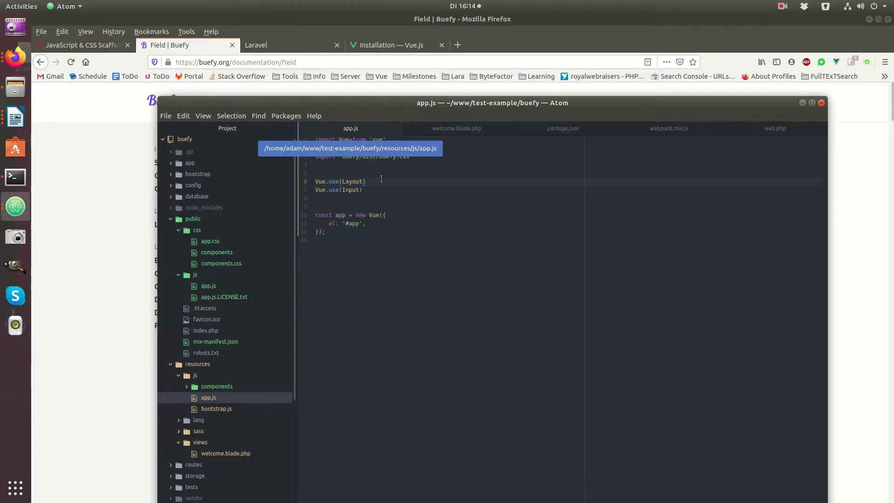
double_click(349, 181)
text(Field)
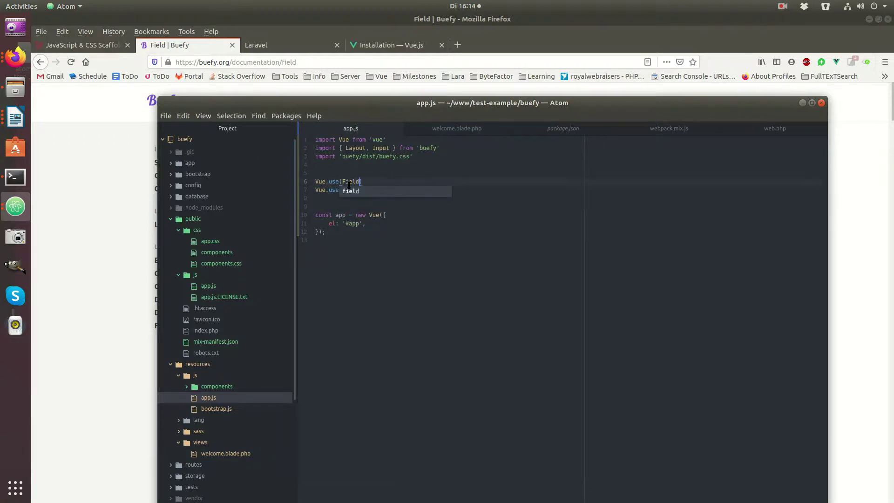
key(Escape)
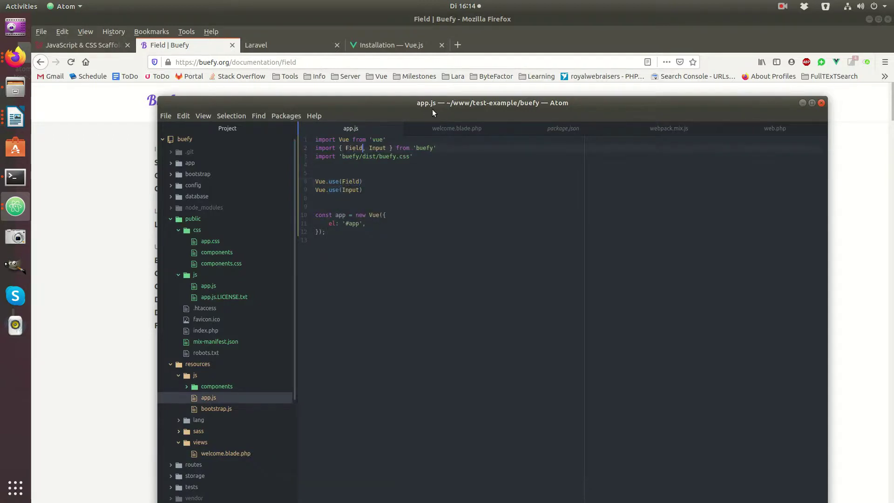
mouse_move(436, 104)
mouse_down()
mouse_move(60, 136)
mouse_move(43, 147)
mouse_up()
Step: Rebuild for production, then view the Laravel form with labels and validation messages restored
click(16, 176)
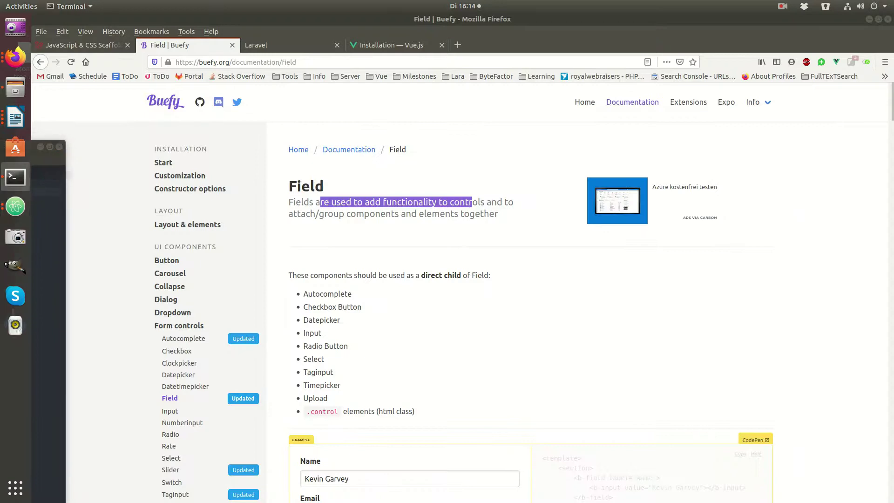
text(npm run prod)
key(Return)
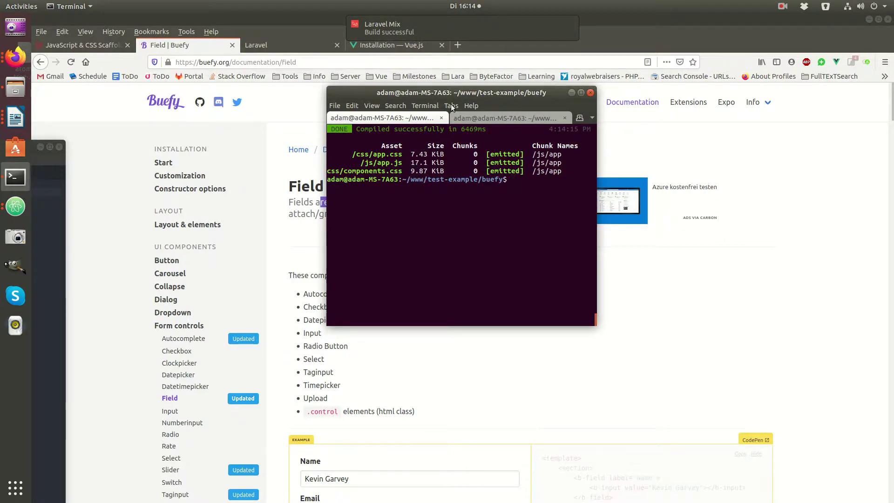
key(alt+Tab)
click(289, 45)
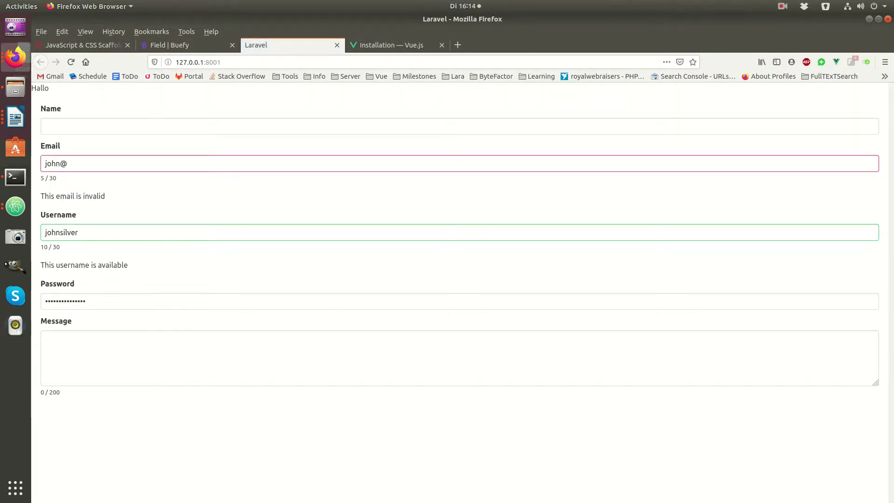
Step: Bring Atom forward and highlight app.js lines 2–7 with the Field and Input imports
key(alt+Tab)
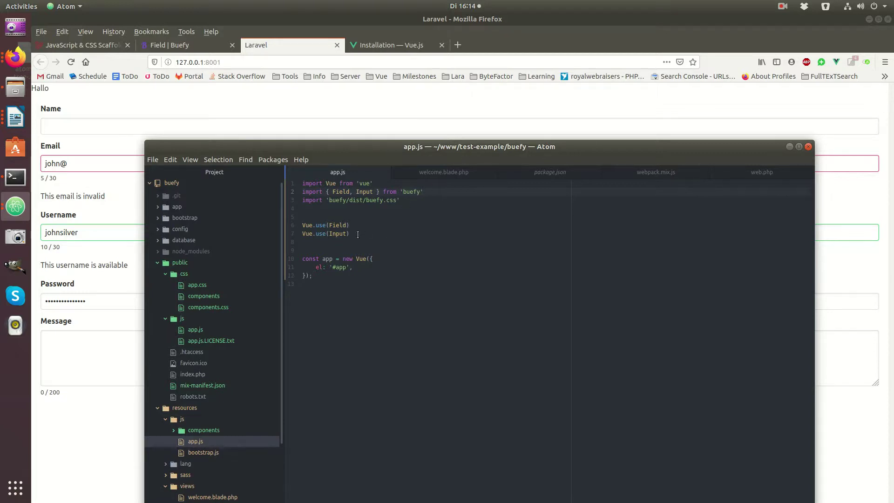
drag(358, 233, 296, 191)
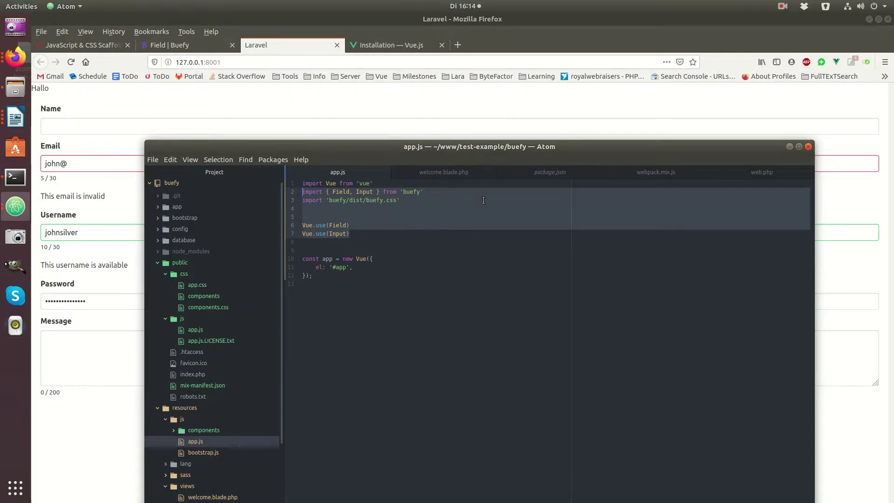
Step: In webpack.mix.js, highlight the extracted components.css path and the purifyCss option
click(647, 171)
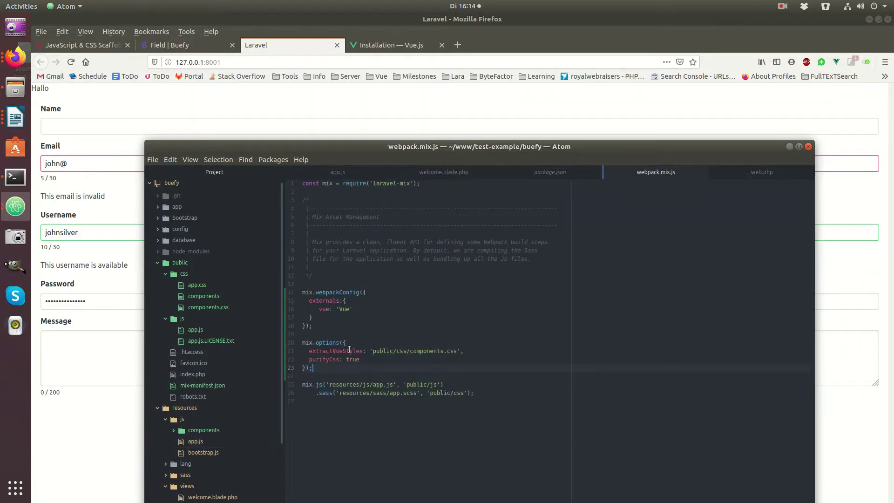
drag(457, 352, 373, 351)
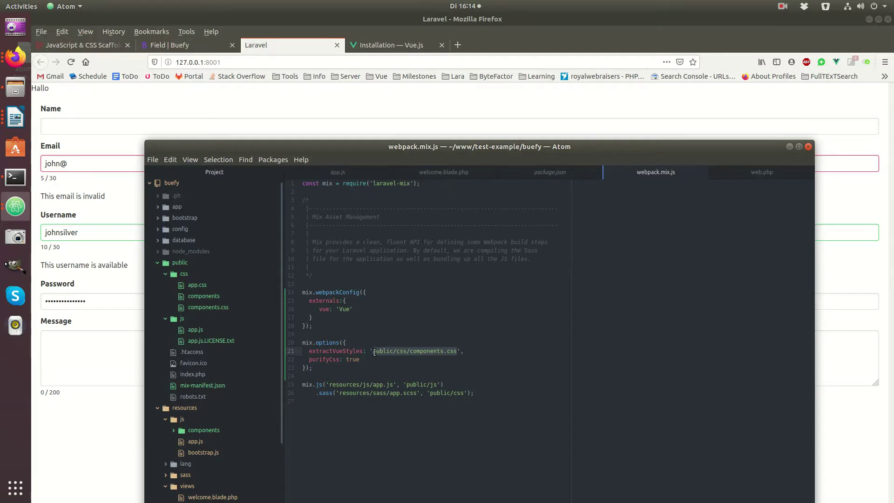
drag(373, 351, 413, 352)
drag(360, 359, 306, 359)
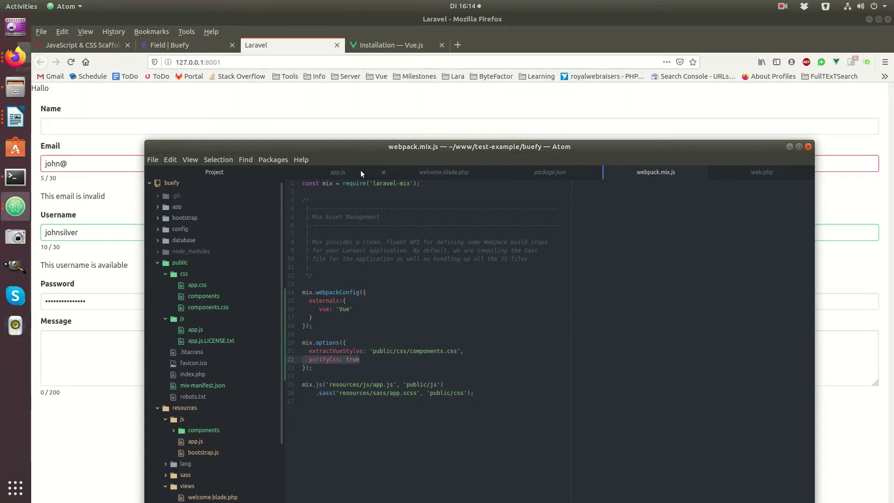
Step: Move the terminal out of view and highlight the Vue externals block and app.js entry path
key(alt+Tab)
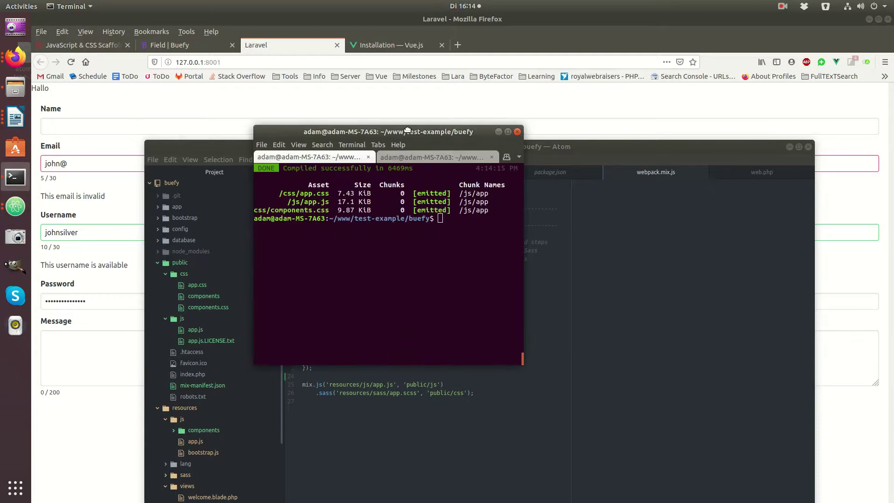
drag(409, 132, 7, 140)
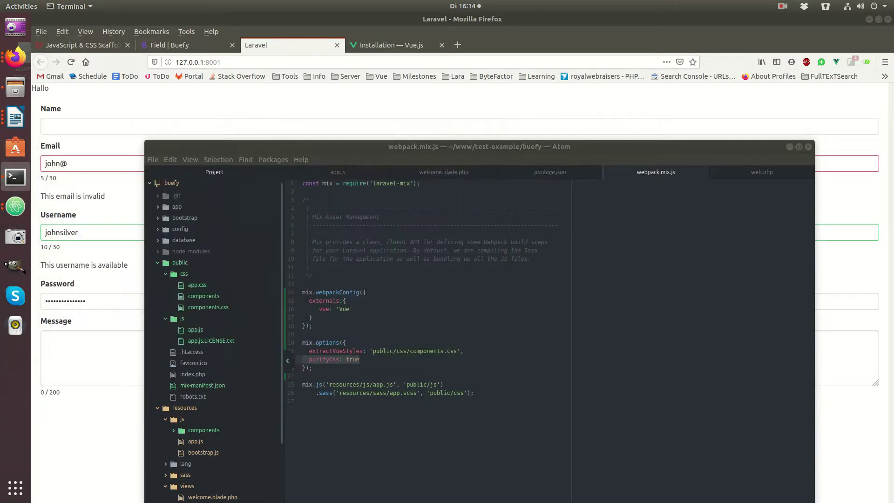
drag(313, 318, 302, 300)
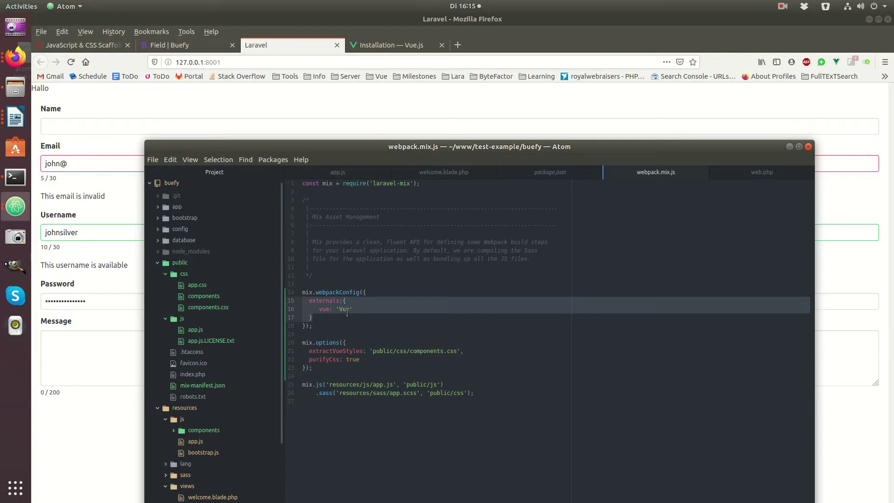
double_click(384, 385)
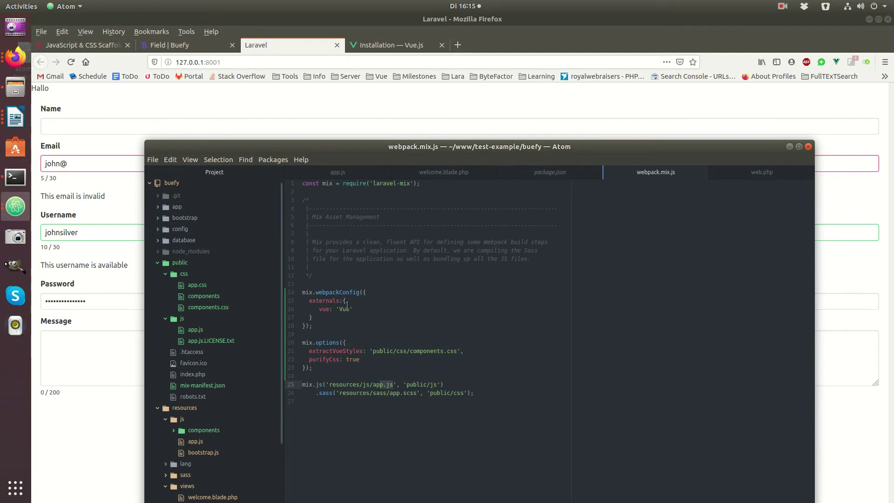
Step: Move the editor aside and return Firefox to the Laravel form page
drag(419, 146, 56, 177)
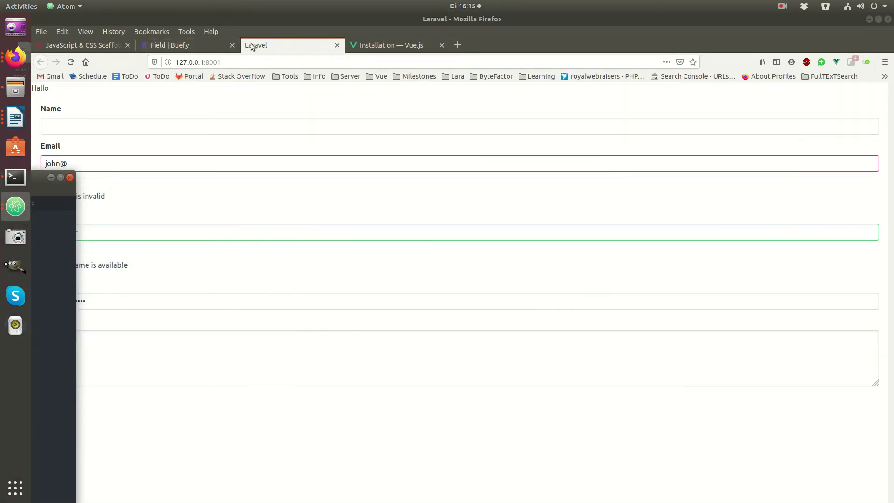
click(215, 43)
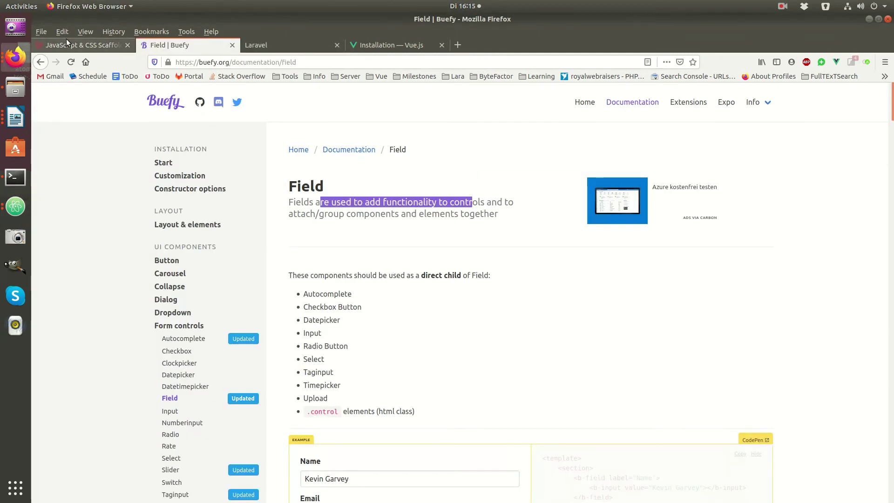
click(77, 44)
click(278, 43)
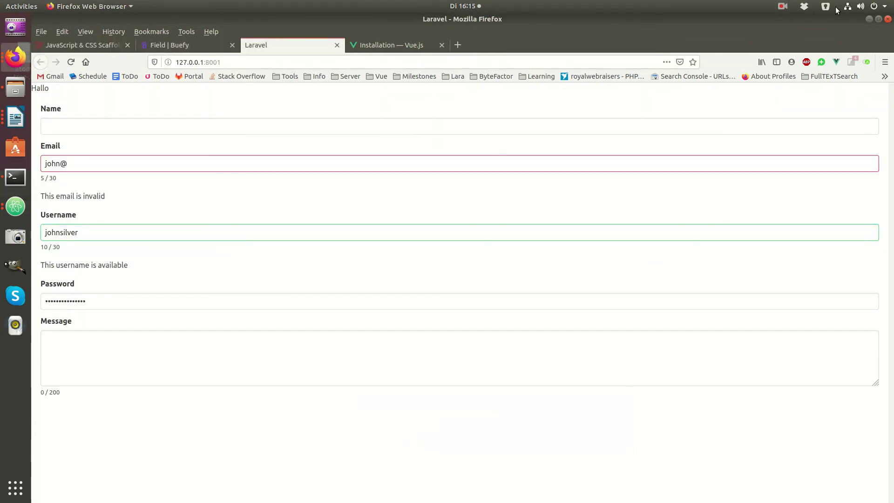